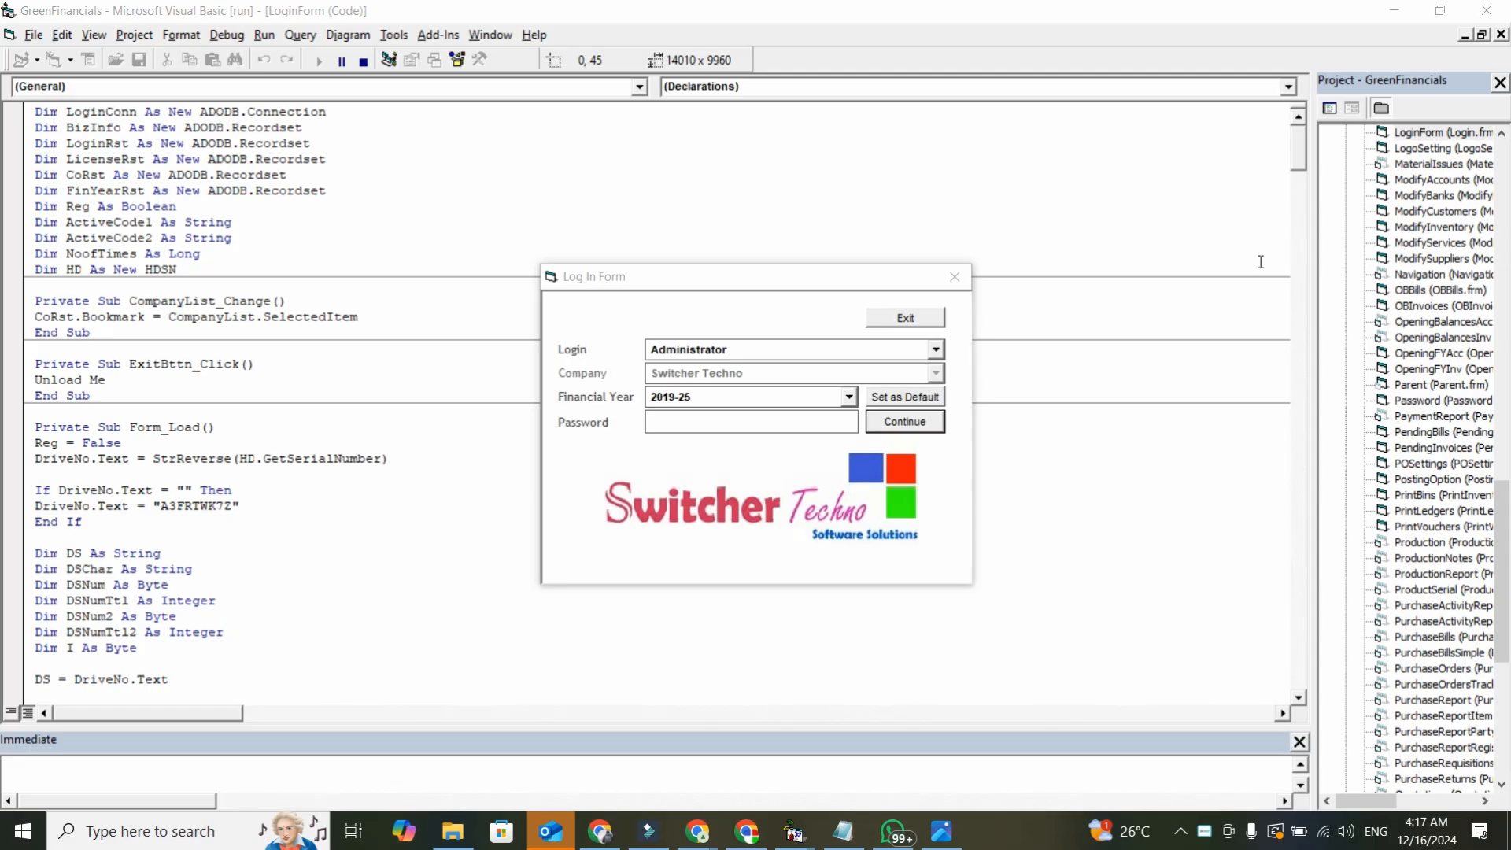
Step: Log in as Administrator for the 2019-25 financial year by entering the account password
left_click(1300, 319)
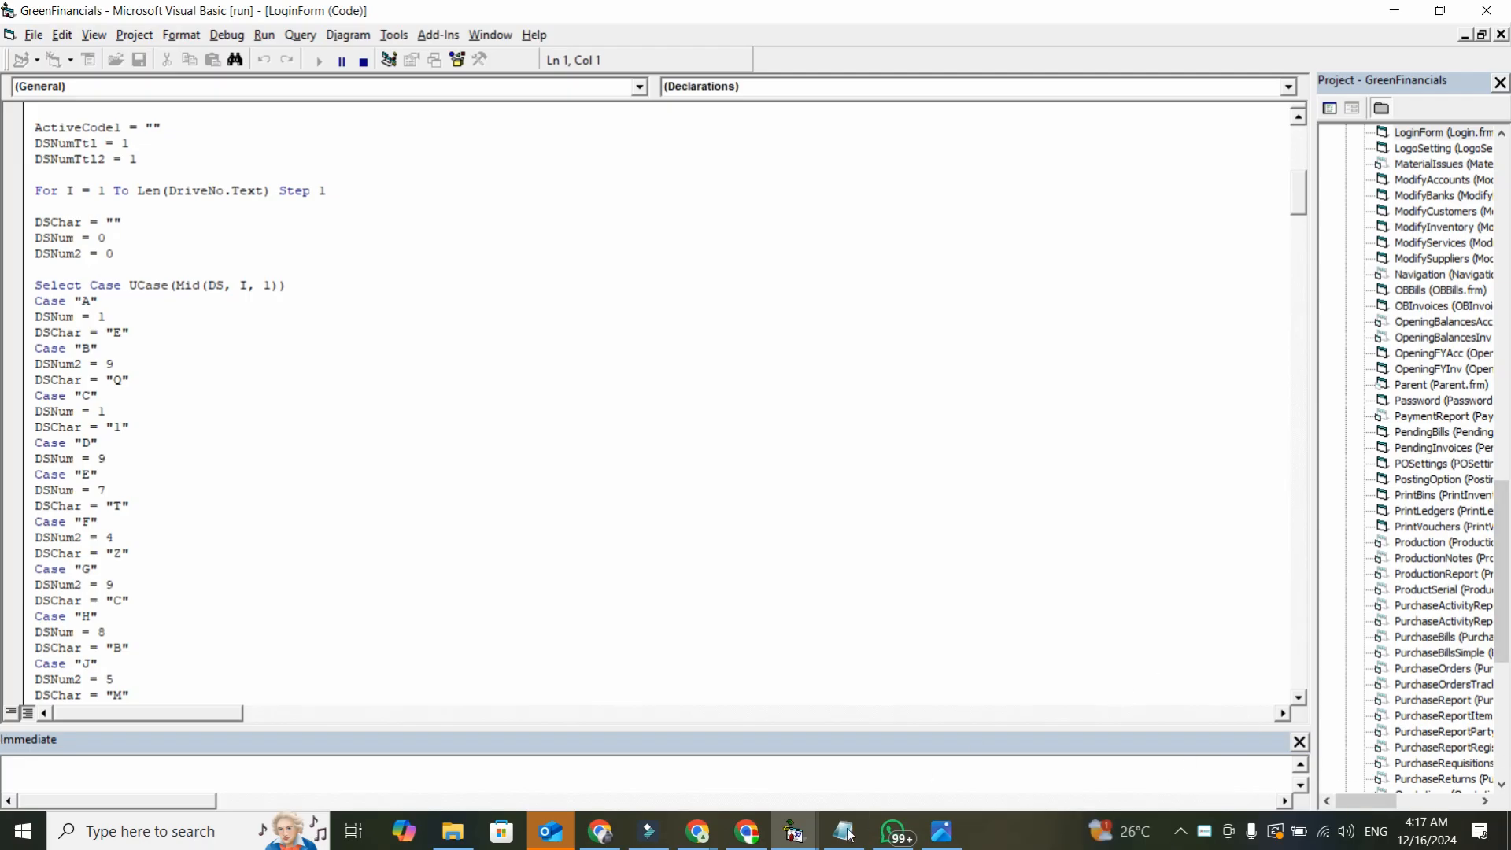
left_click(793, 831)
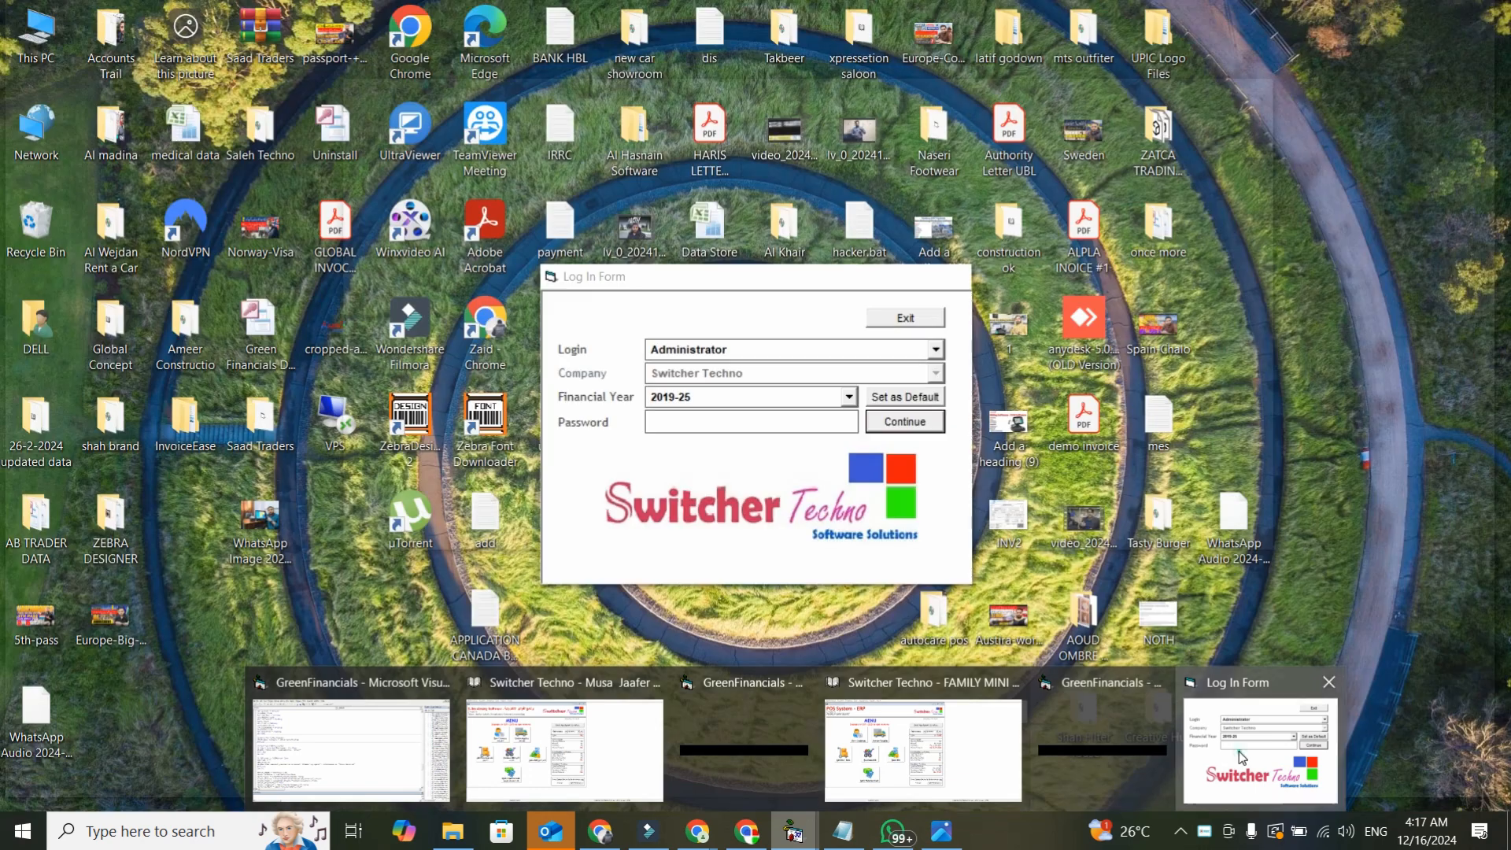
left_click(1259, 748)
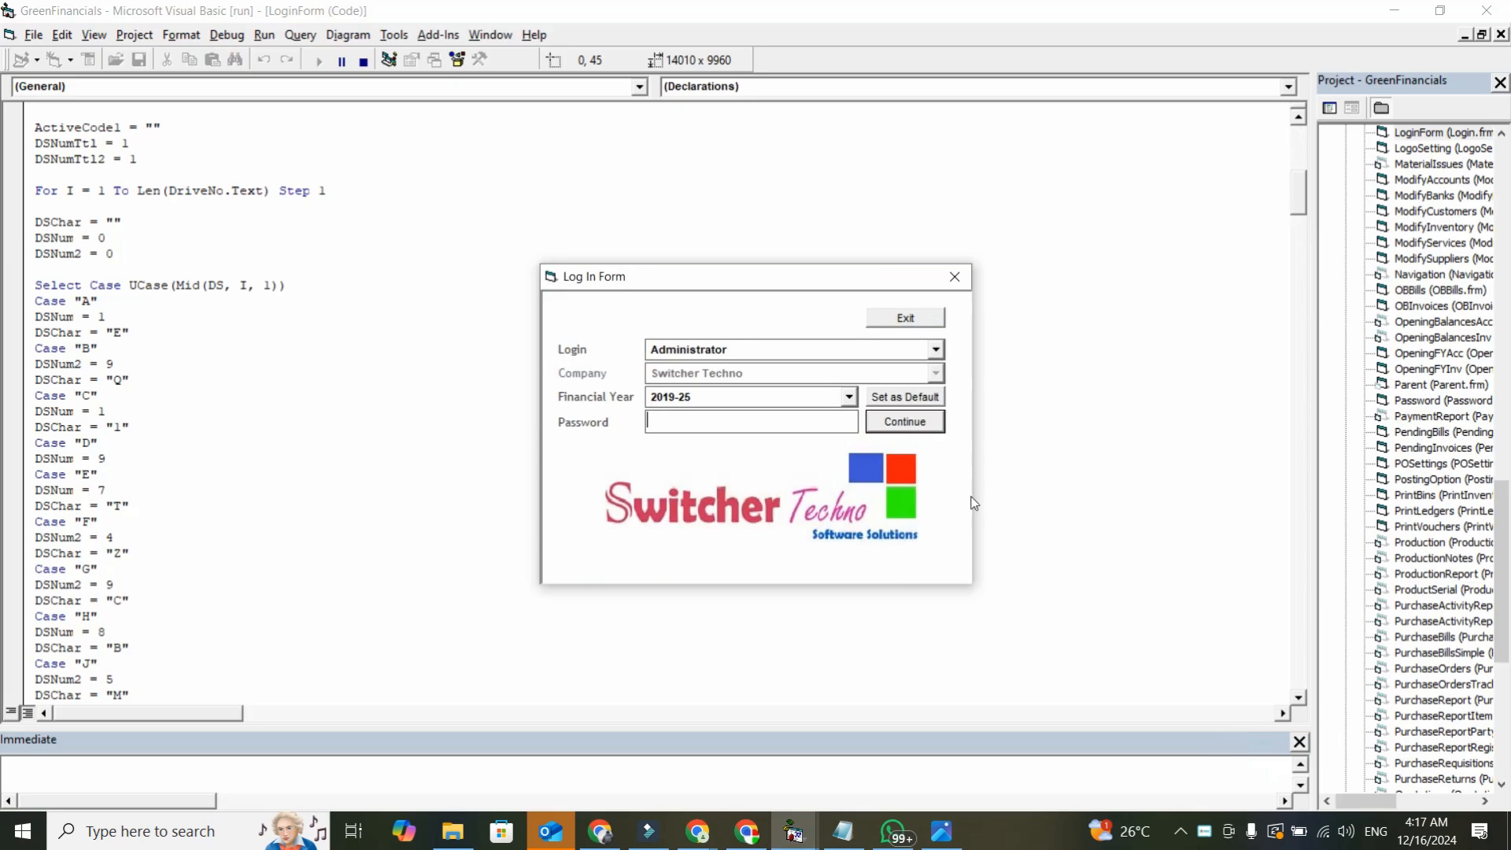
left_click(839, 348)
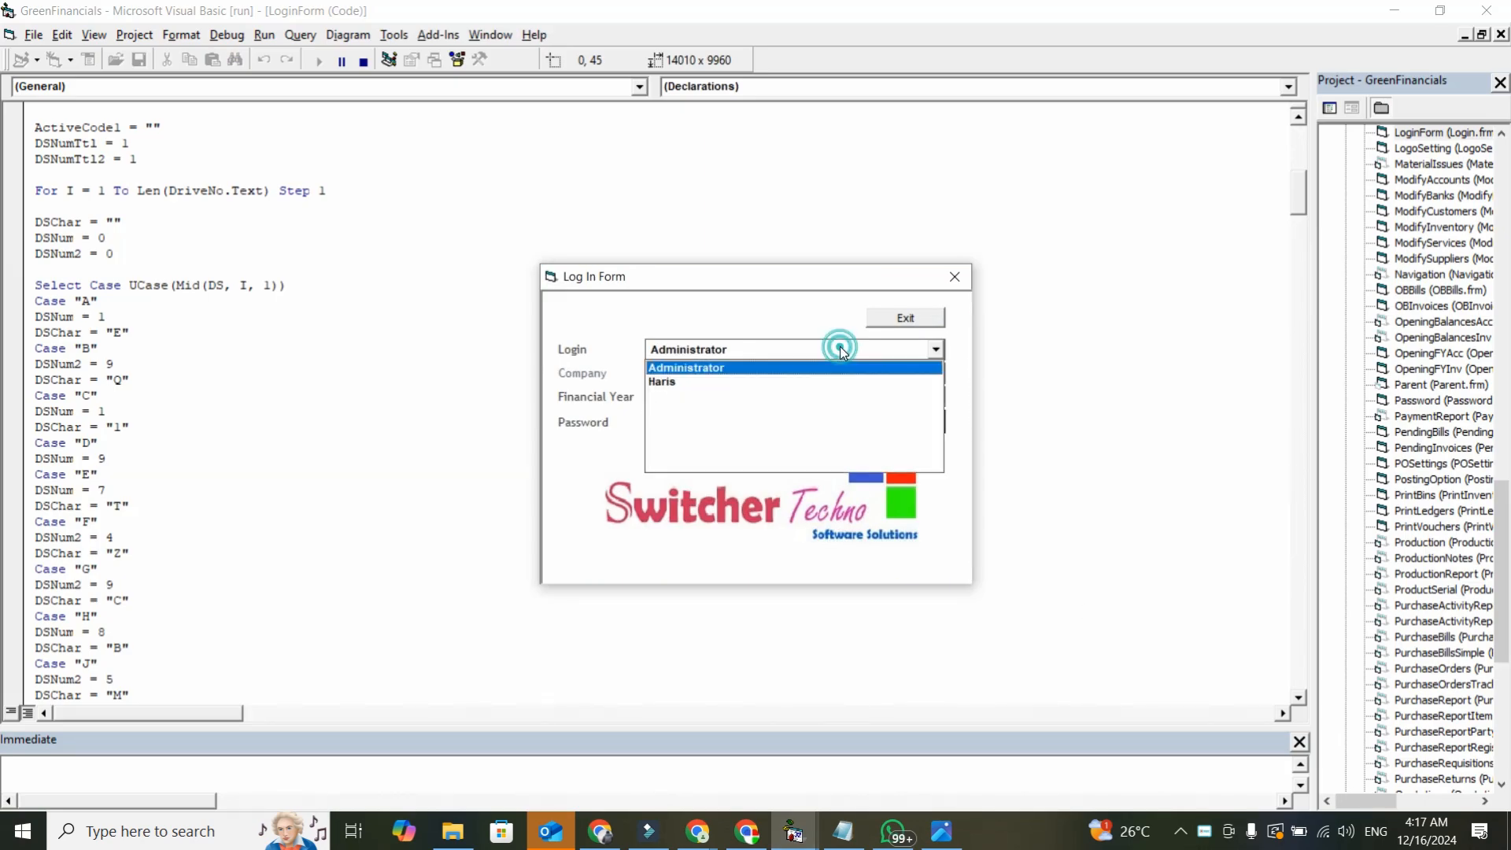
left_click(812, 377)
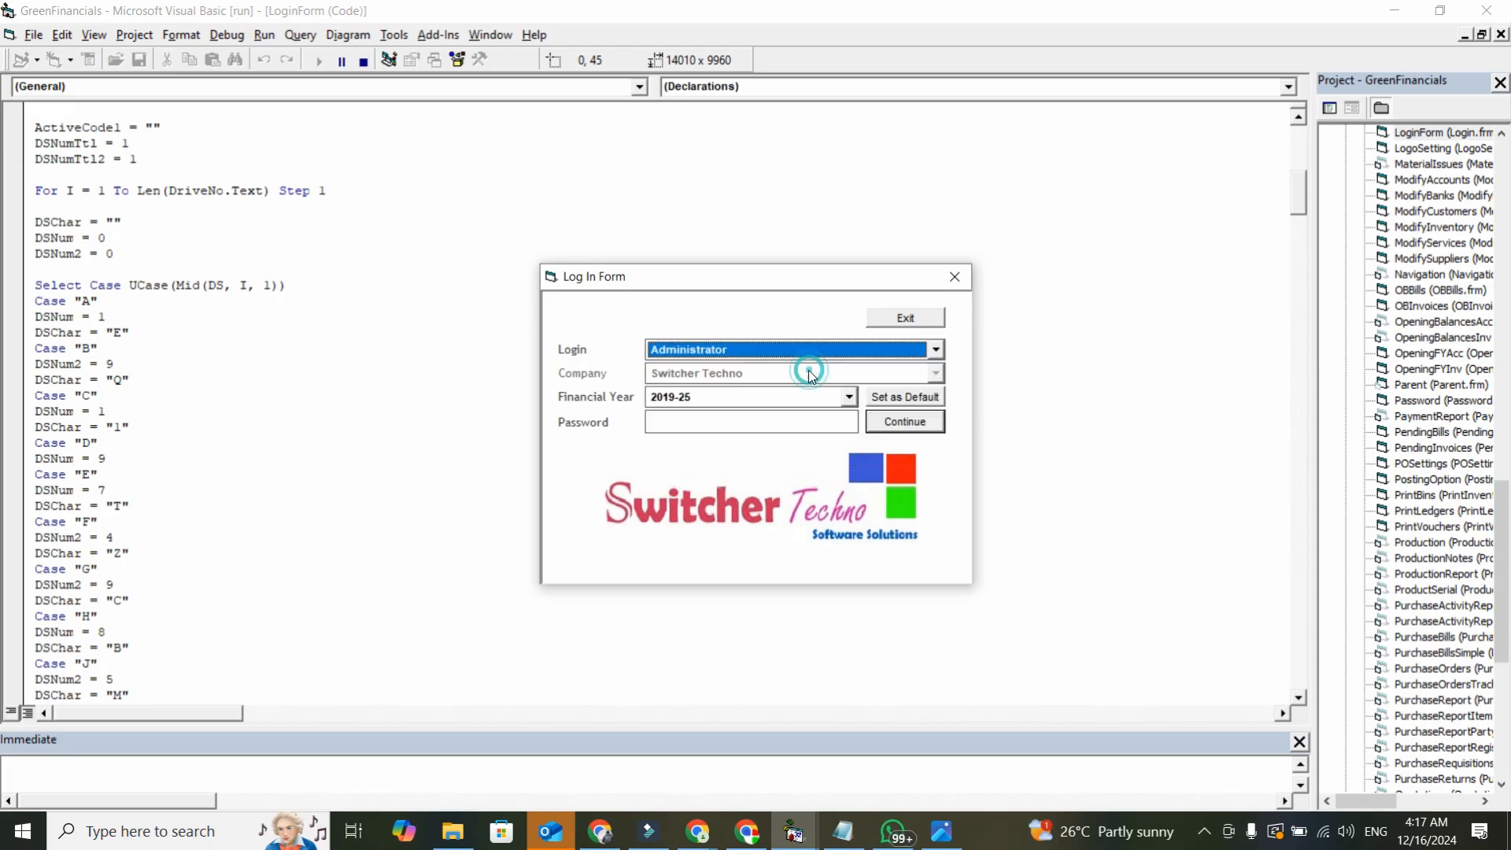
type("****")
key("Return")
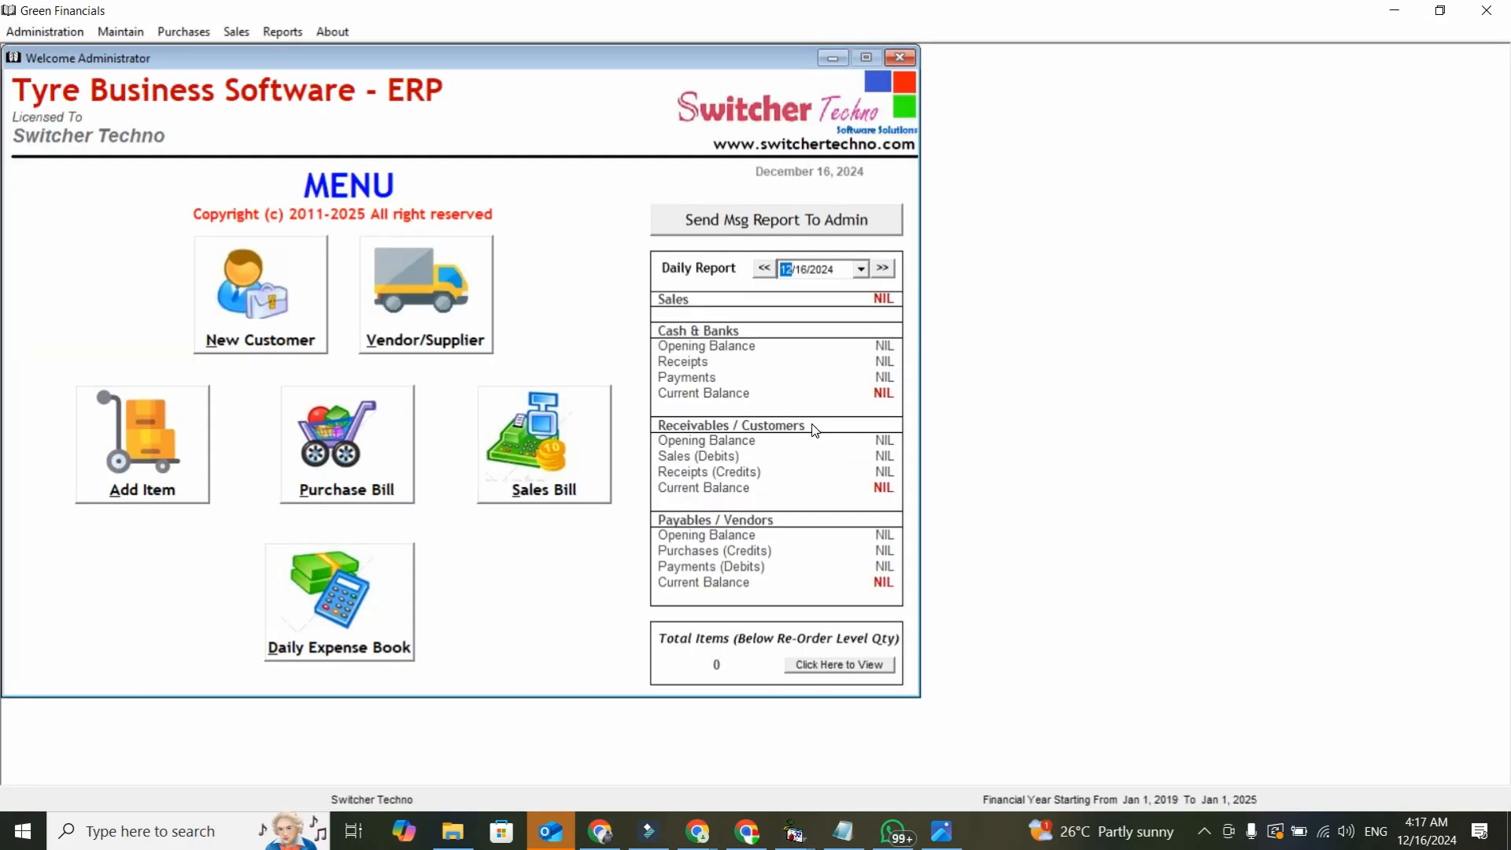
Step: Clear the company's existing transactions with the Clear Transactions utility and close it
left_click(25, 30)
left_click(103, 179)
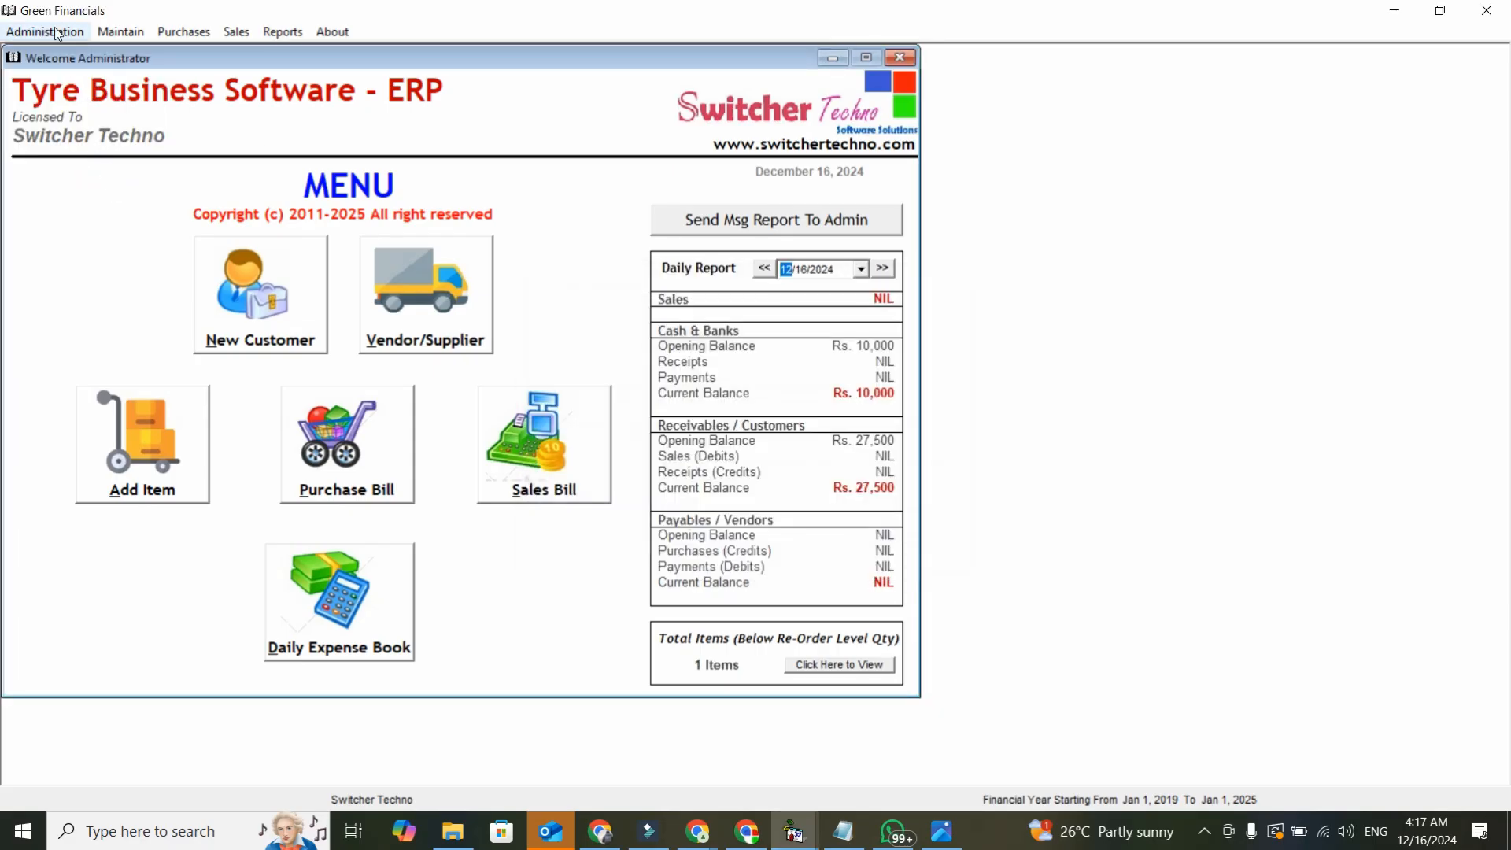
left_click(45, 31)
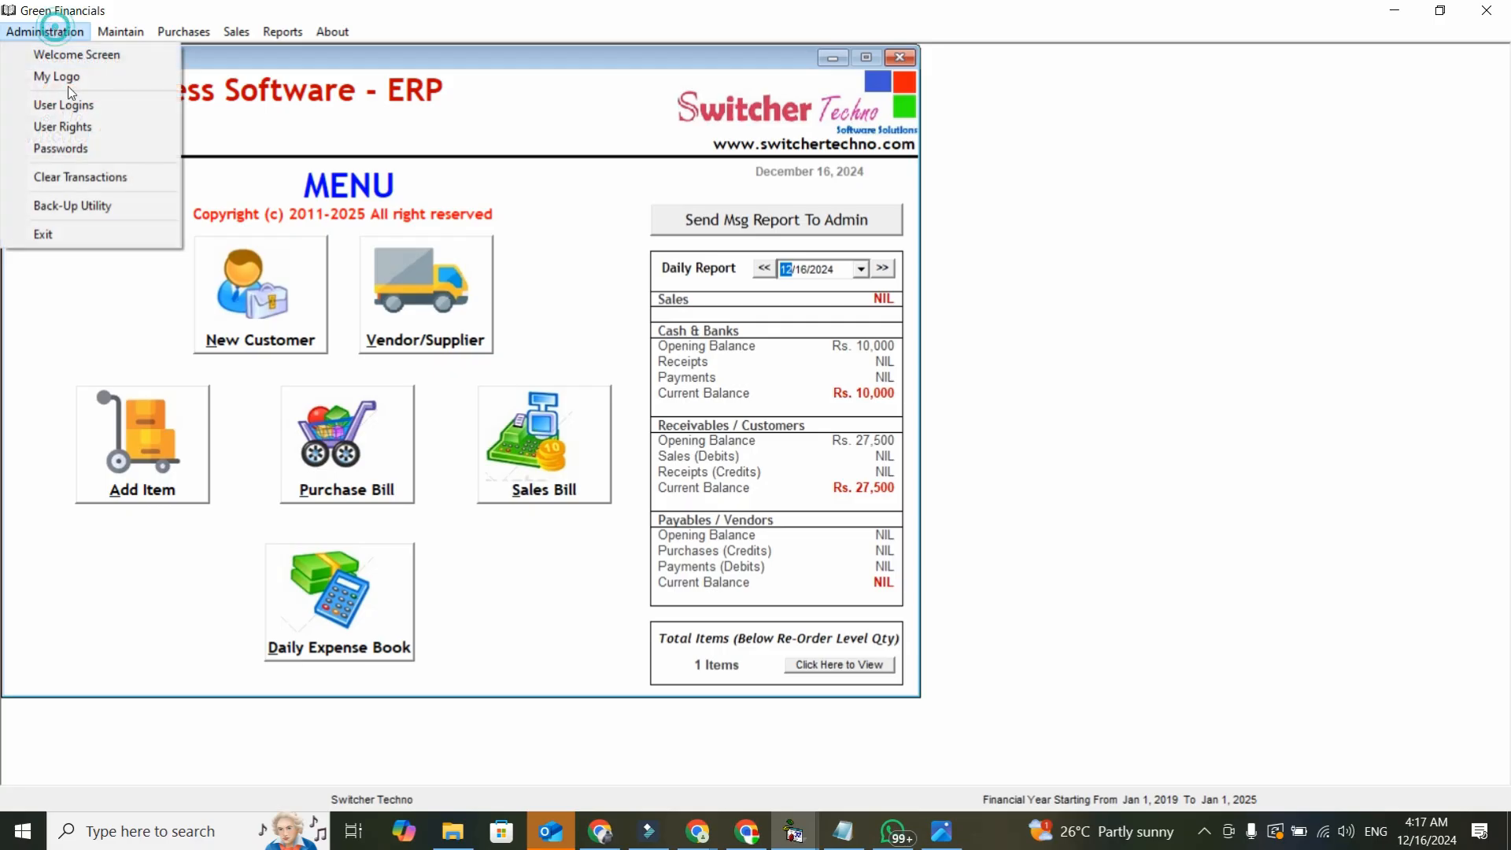
left_click(114, 179)
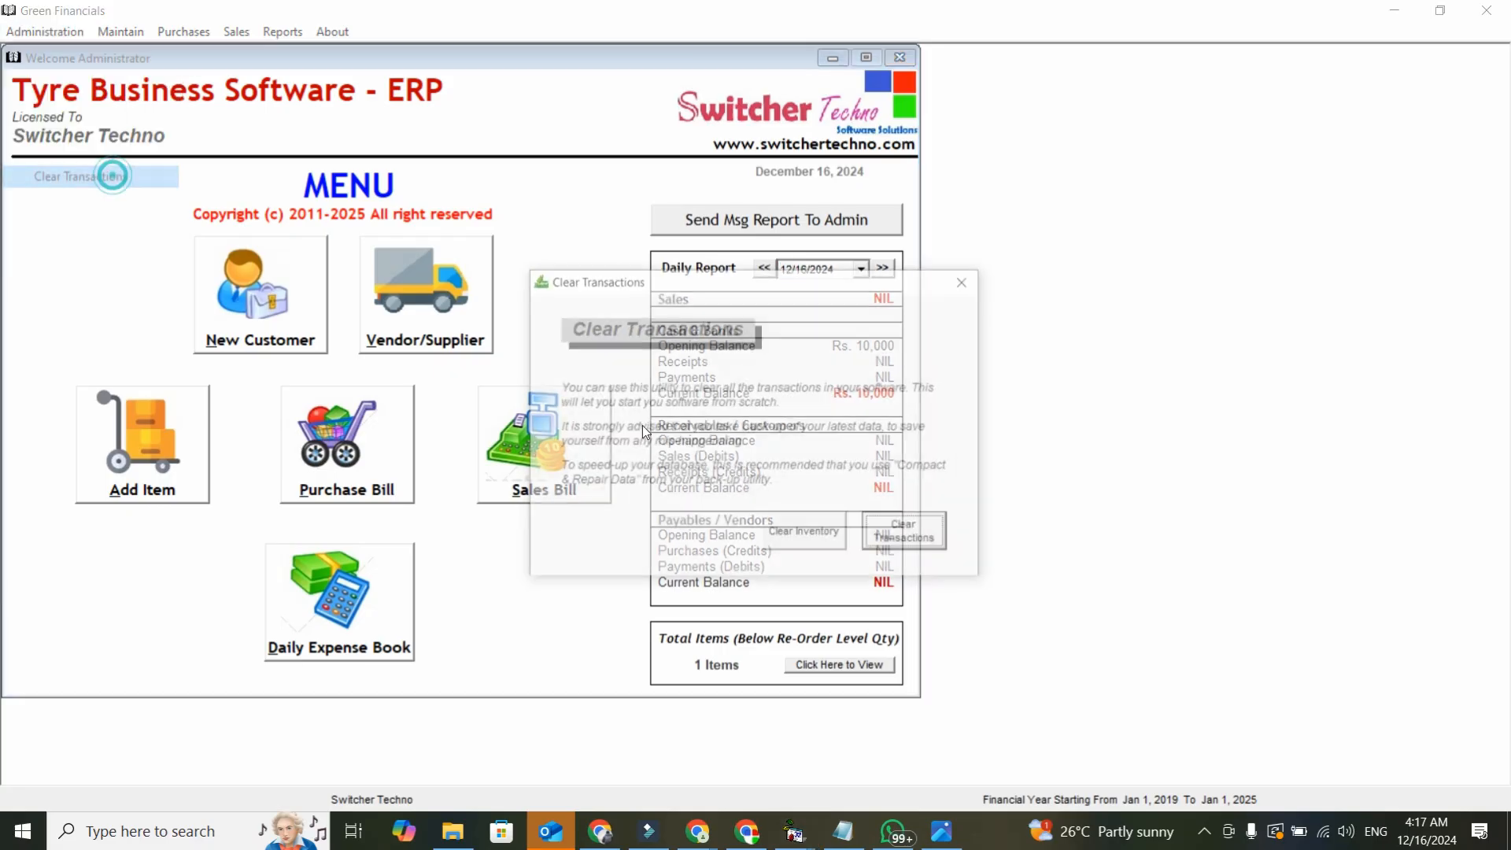
left_click(968, 281)
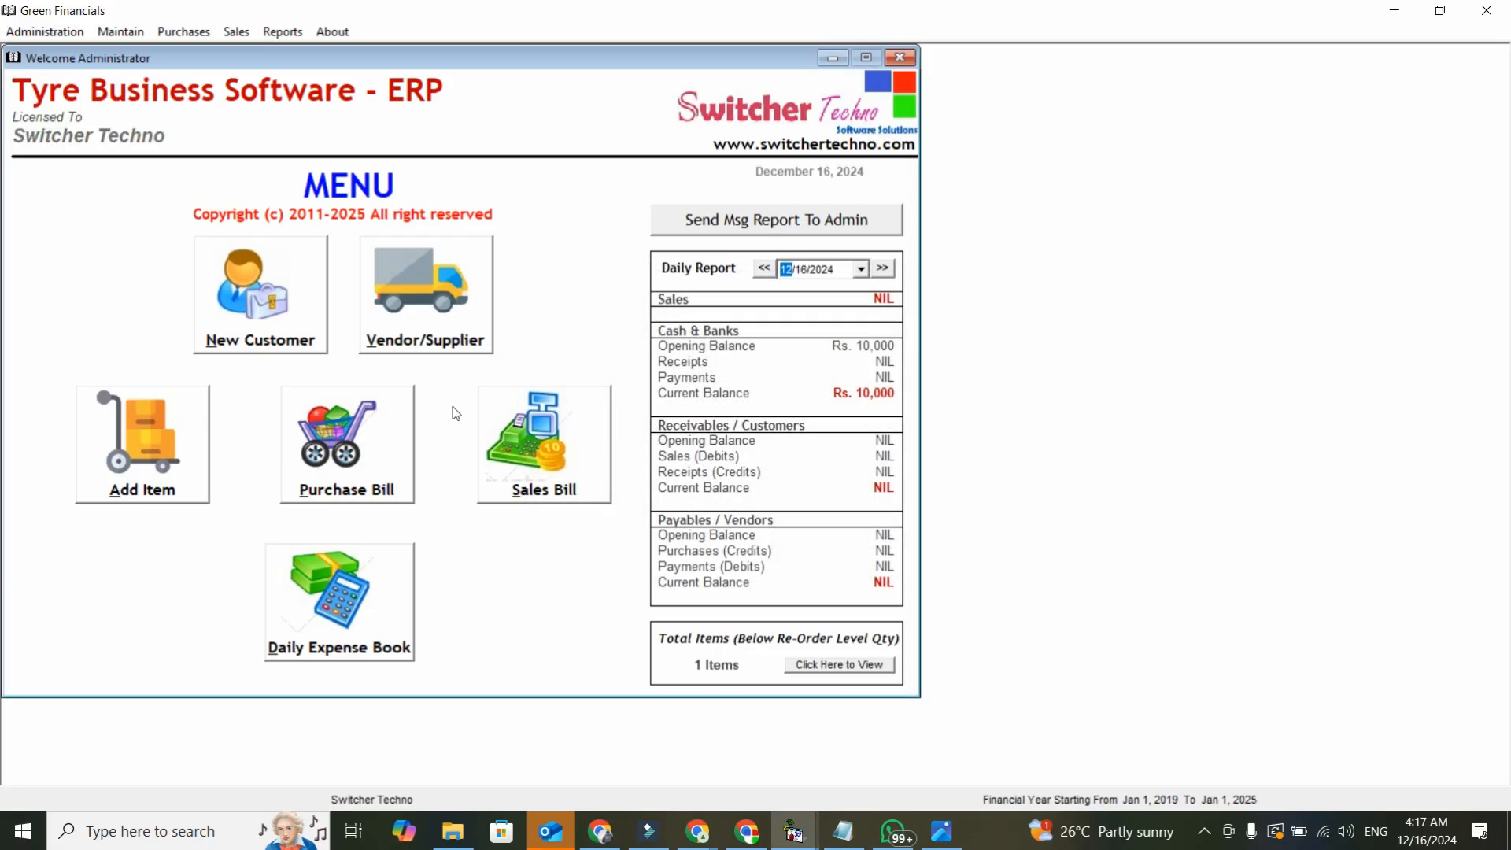
Step: Add and save a main inventory category named TYRES in the chart of inventory
left_click(136, 457)
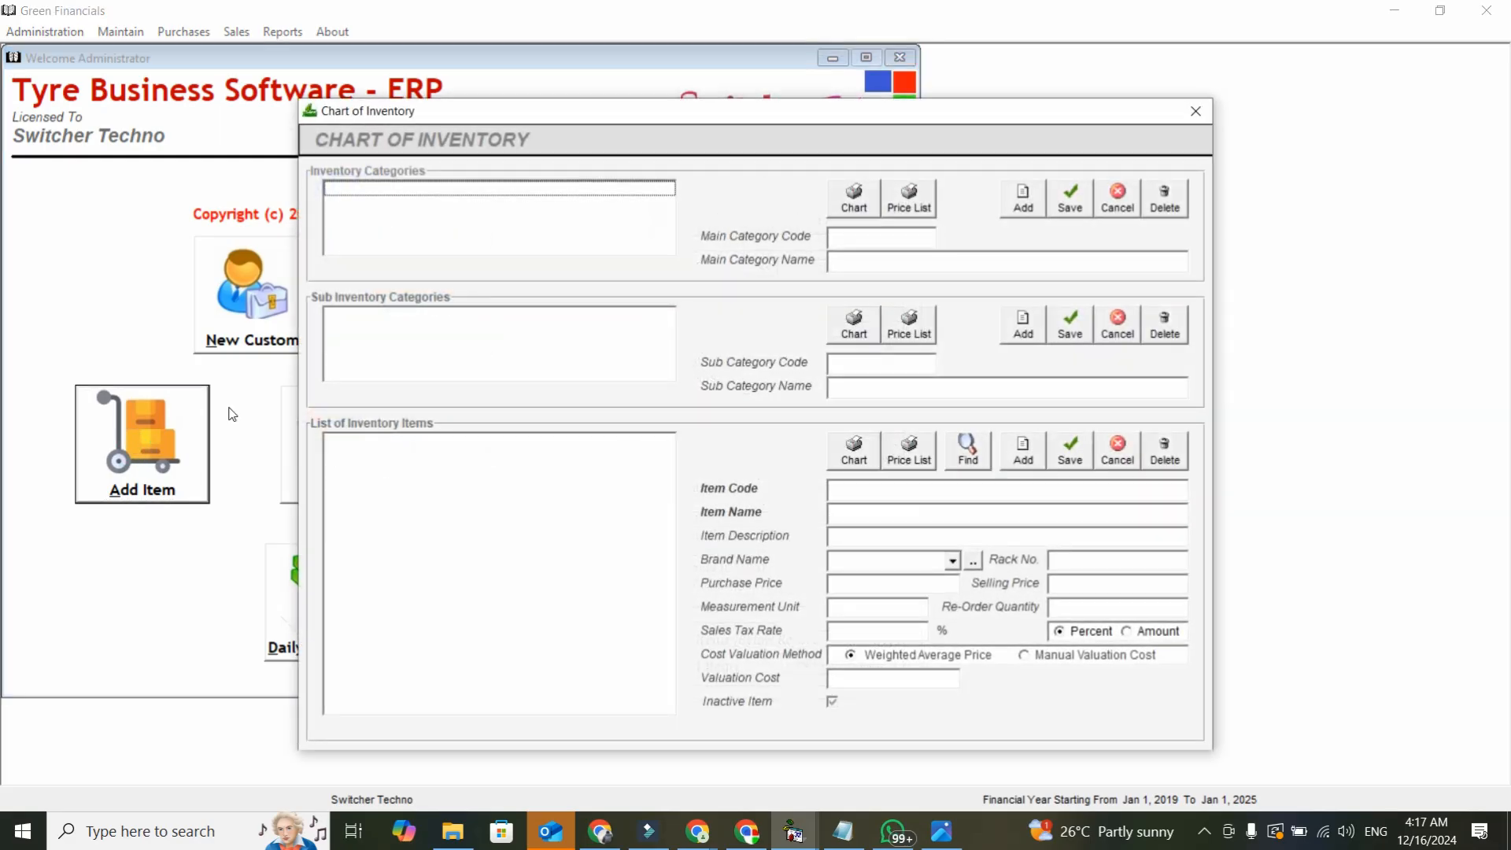
left_click(1020, 202)
type("TYRES")
left_click(1069, 197)
Step: Add and save the subcategories DUNLOP and SERVICE under the TYRES category
left_click(1024, 319)
type("D")
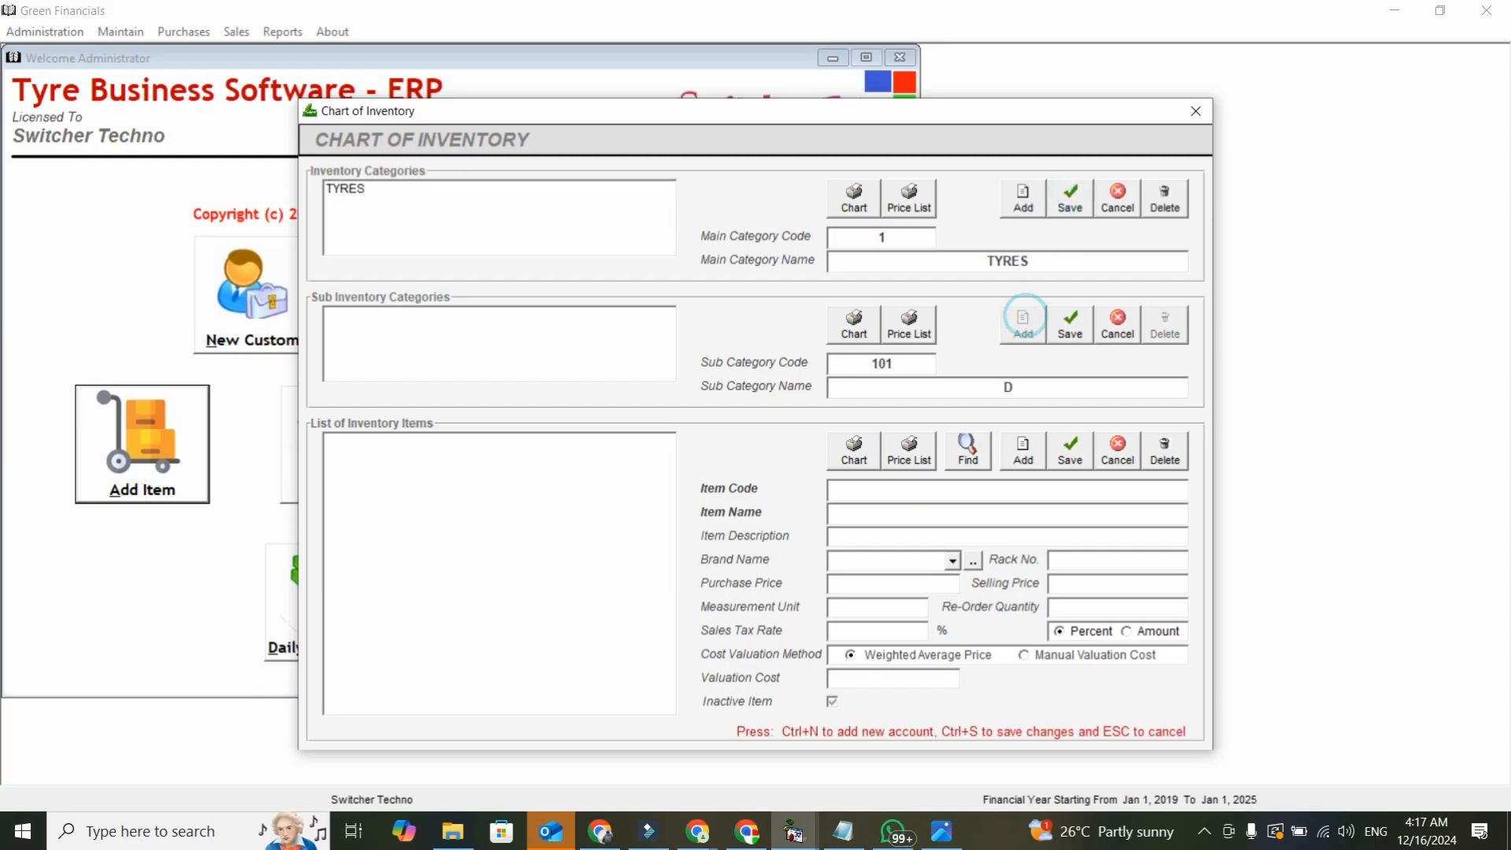
type("UNLOP")
left_click(1070, 324)
left_click(1027, 338)
type("SERVICES")
key("BackSpace")
key("BackSpace")
type("E")
left_click(1057, 327)
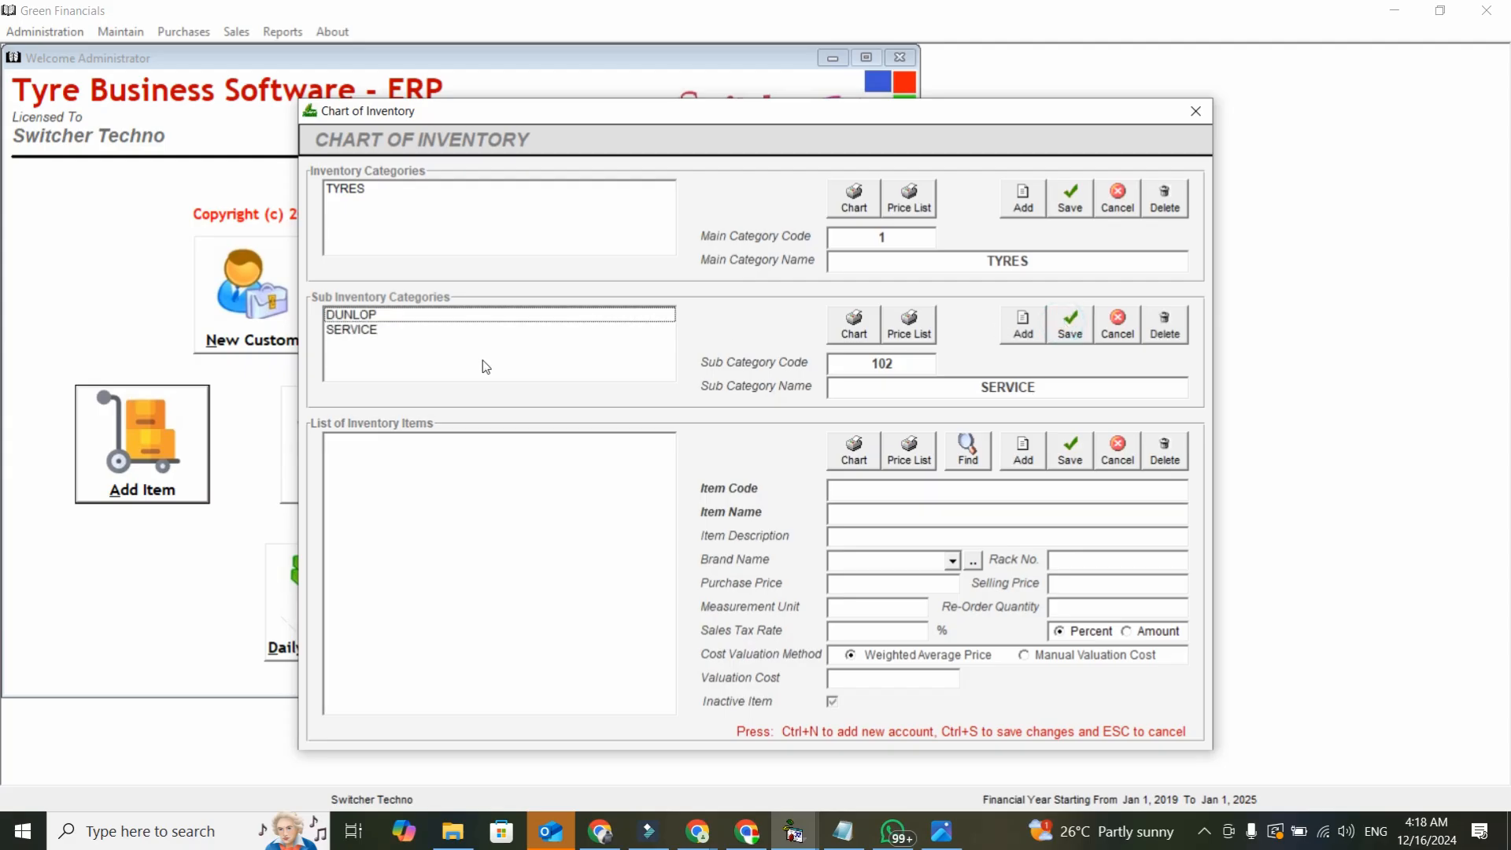
Step: Start a new inventory item in the DUNLOP subcategory and name it 4X4 TYRE DUNLOP
left_click(468, 316)
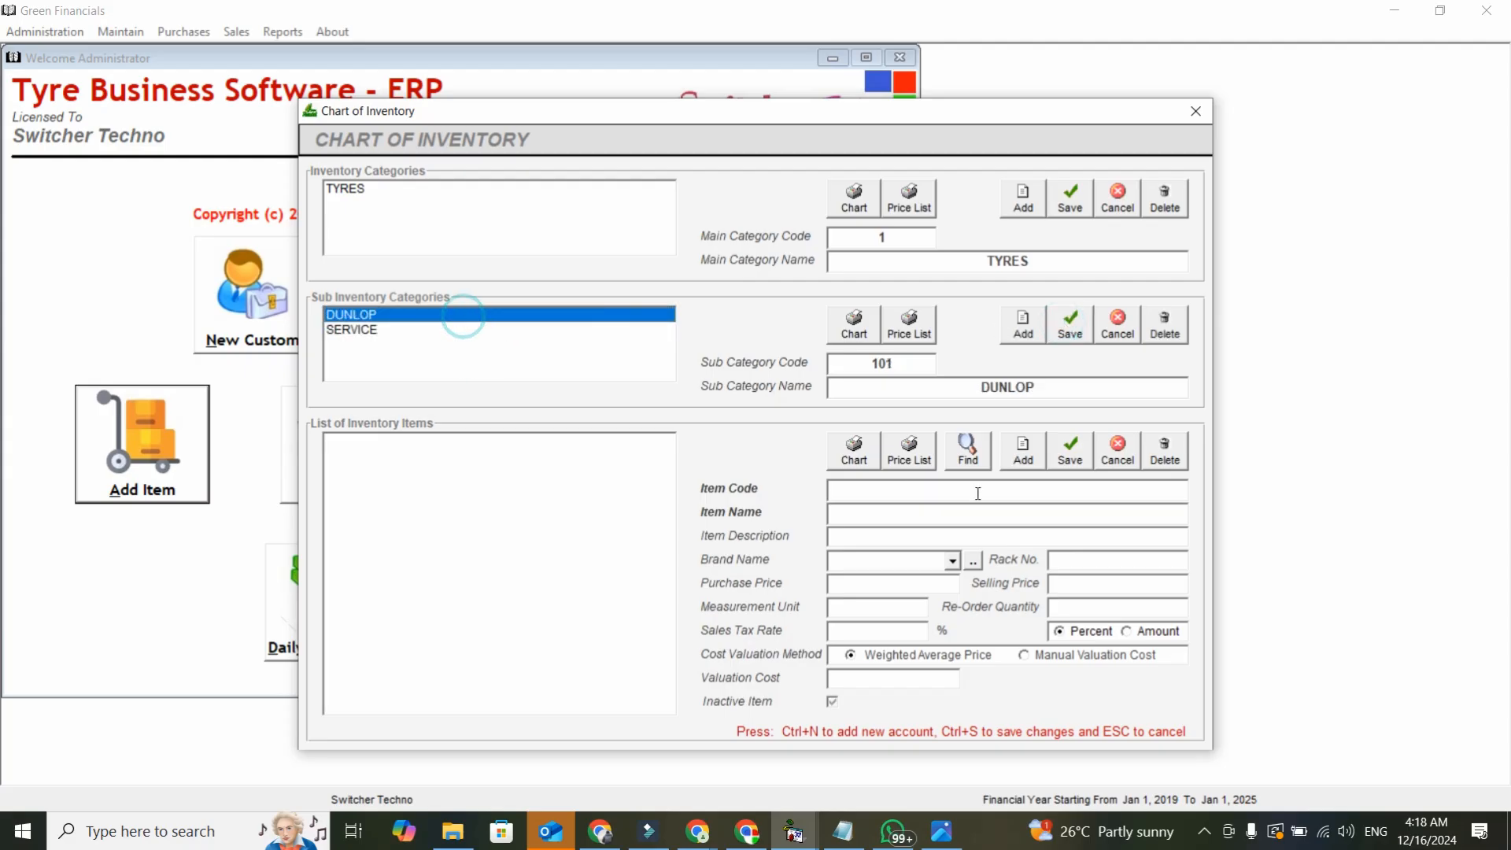
left_click(1027, 449)
type("4X4 ")
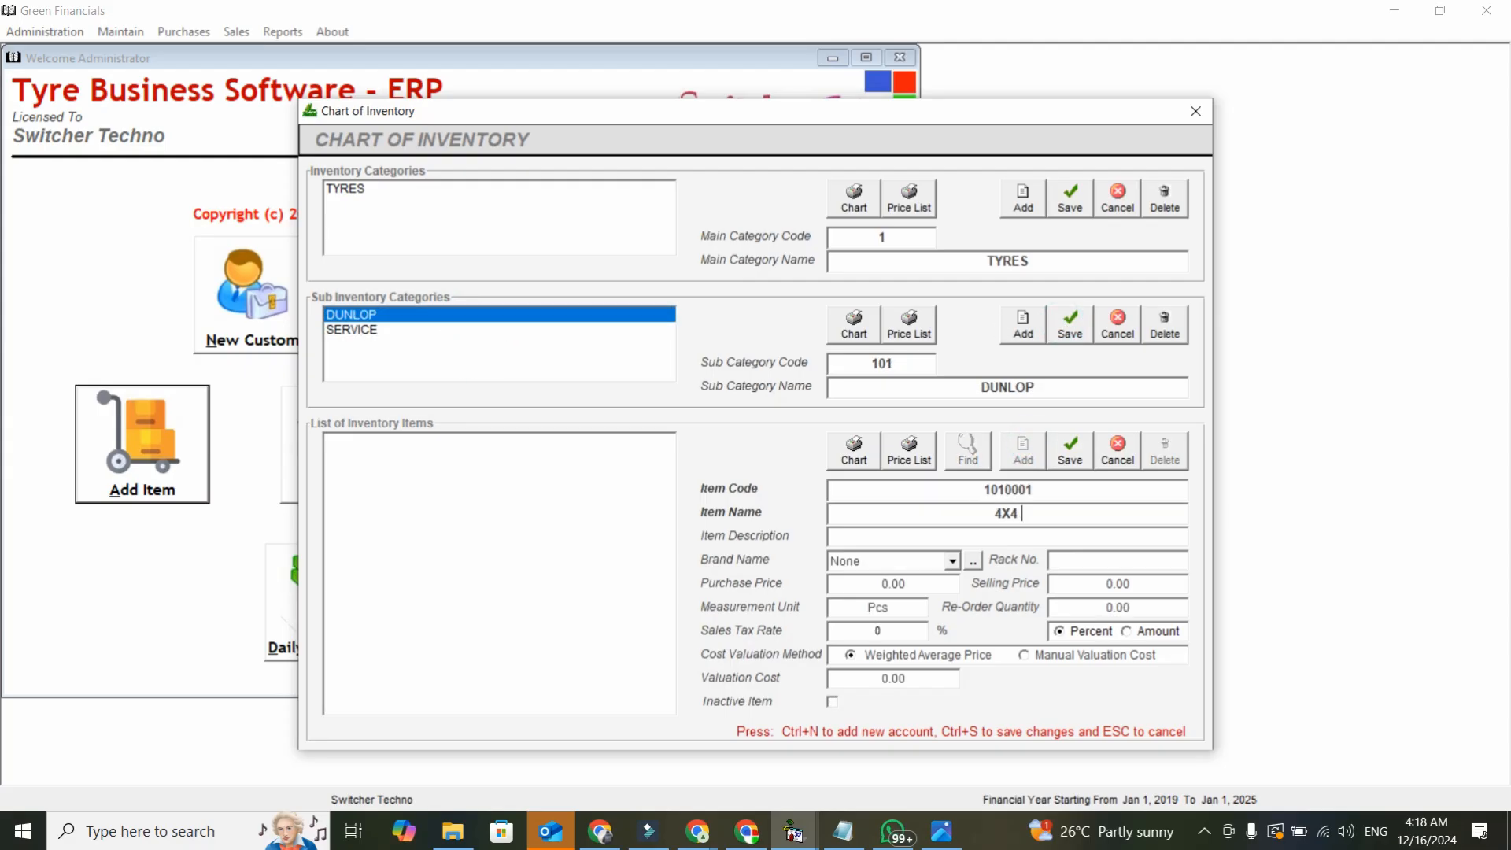
type("TYRE DUNLOP SADADAD")
key("BackSpace")
key("BackSpace")
key("BackSpace")
key("BackSpace")
key("BackSpace")
key("BackSpace")
key("BackSpace")
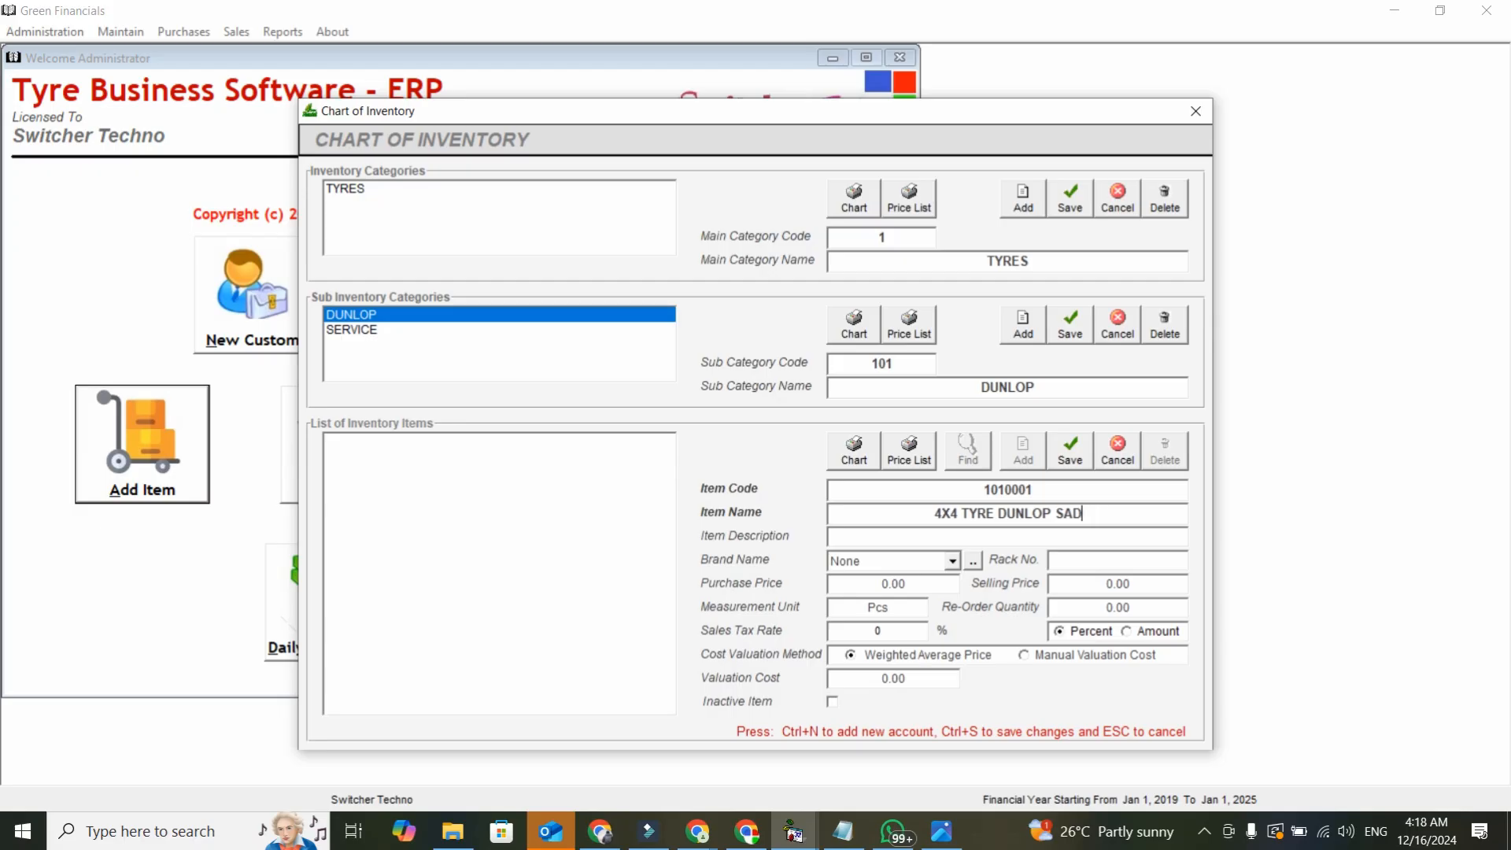
Step: Set the tyre item's purchase price to 4000 and selling price to 8000, and save it
key("Tab")
key("Tab")
key("Tab")
key("Tab")
key("Tab")
type("1")
type("000")
key("Tab")
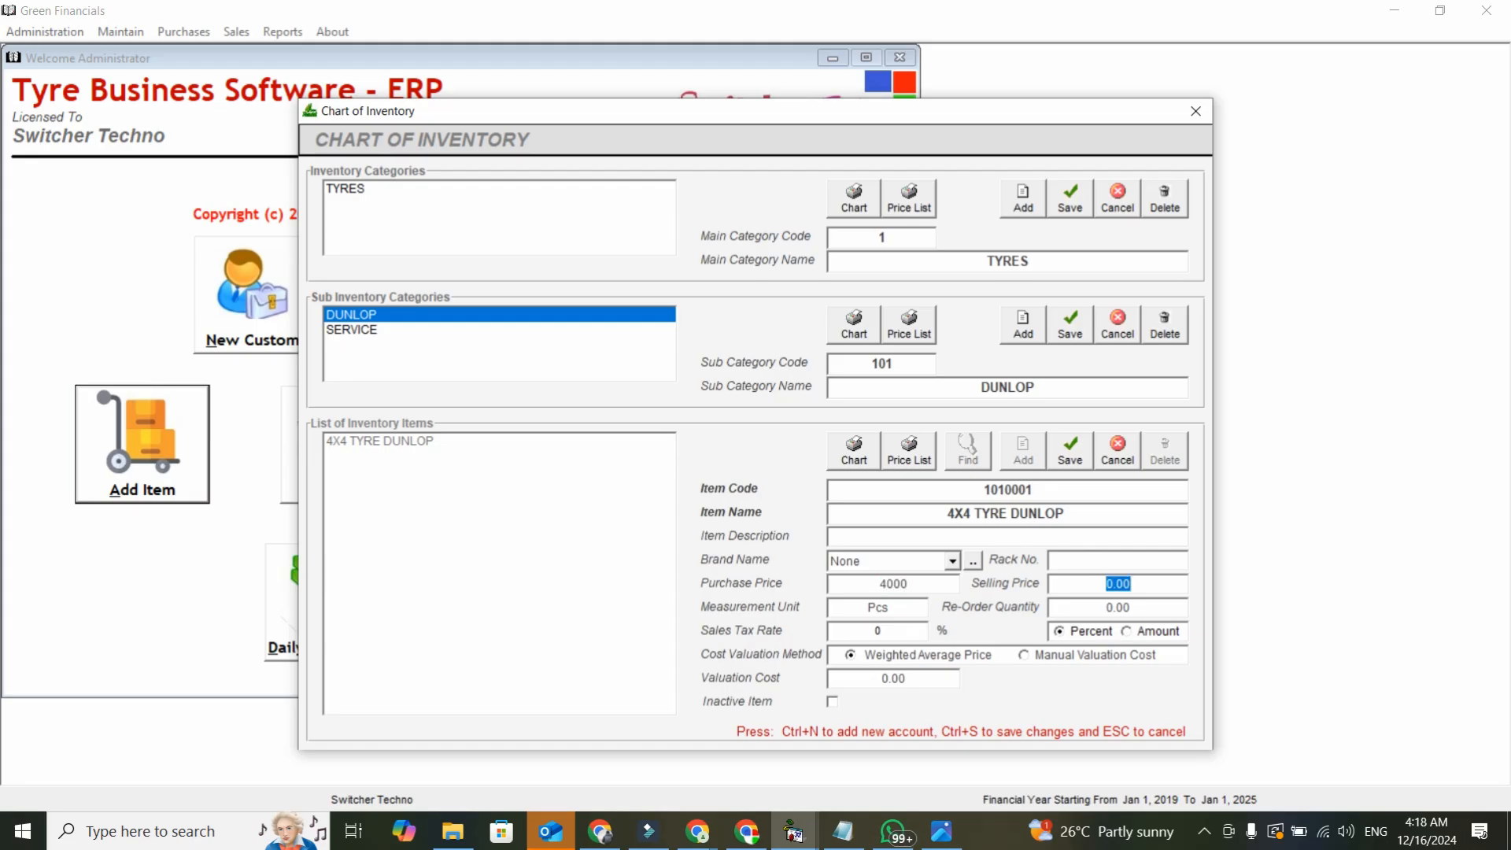
type("8000")
left_click(1139, 599)
left_click(1140, 600)
left_click(1086, 468)
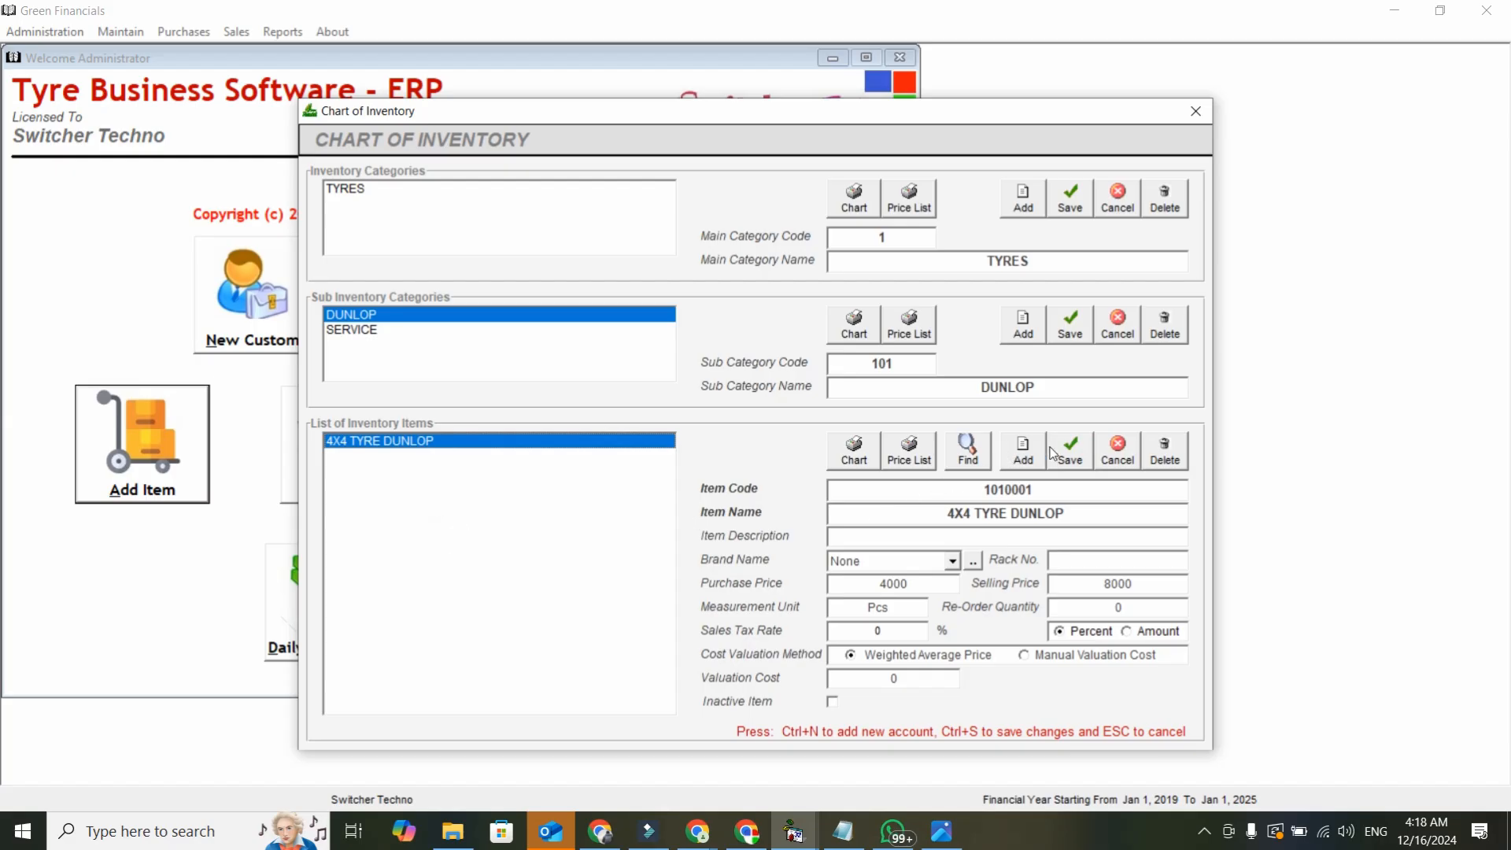
Step: Check the items listed under the SERVICE and DUNLOP subcategories and close the chart of inventory
left_click(565, 592)
left_click(572, 361)
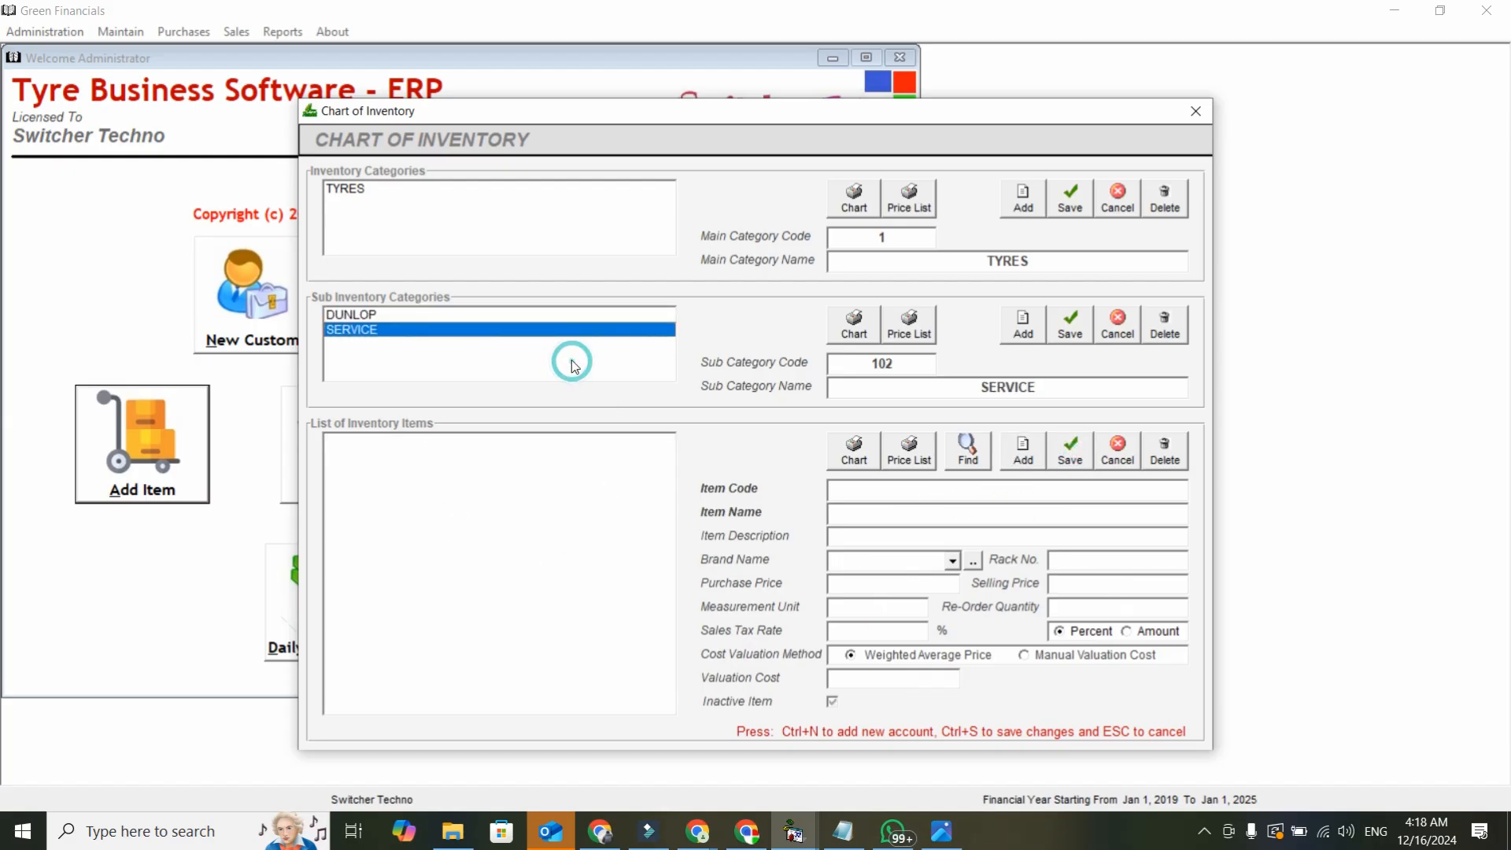
left_click(560, 310)
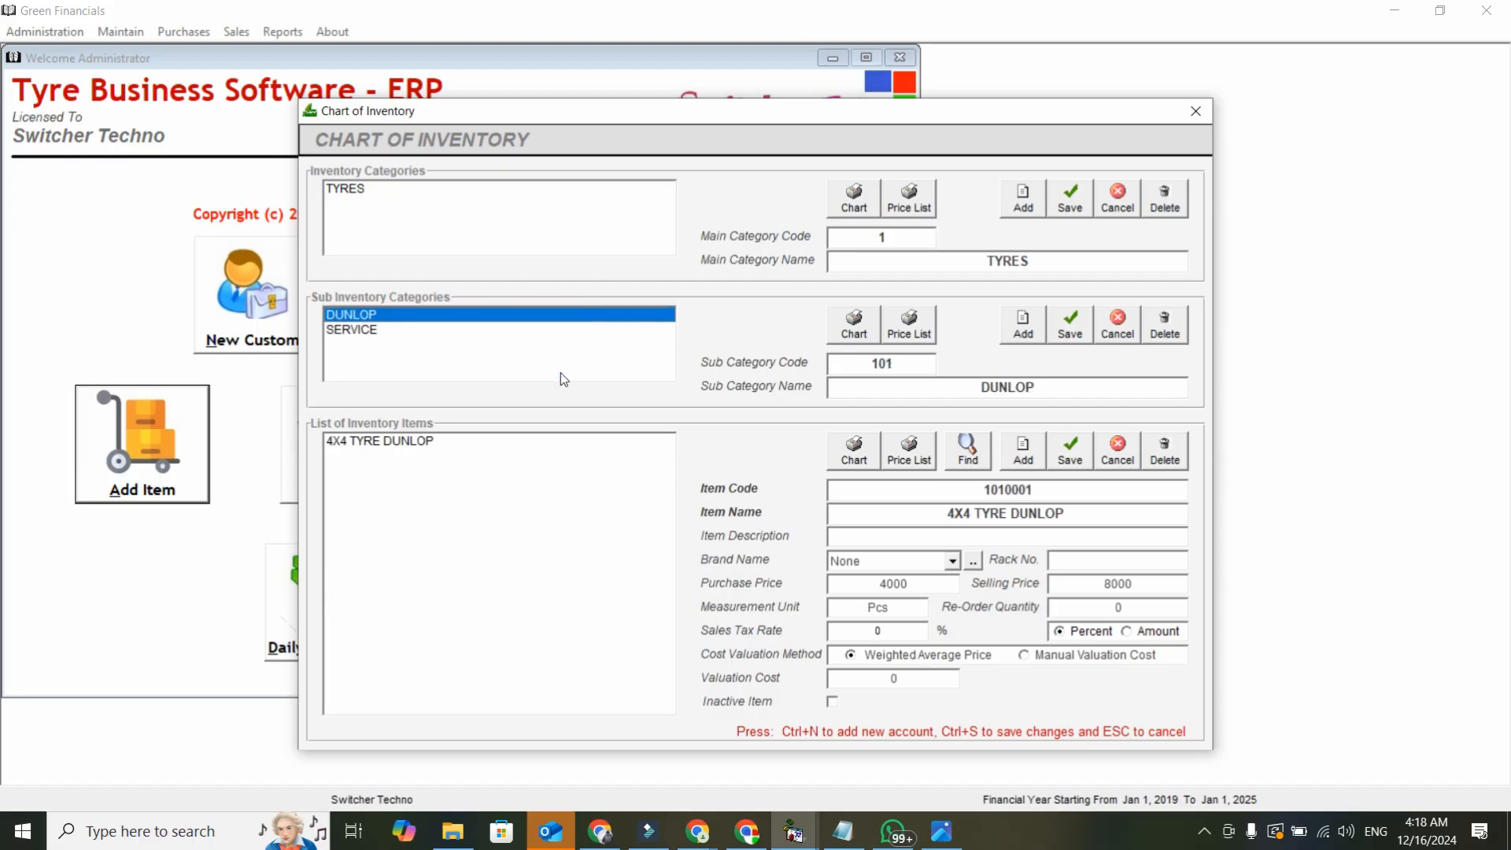
left_click(665, 535)
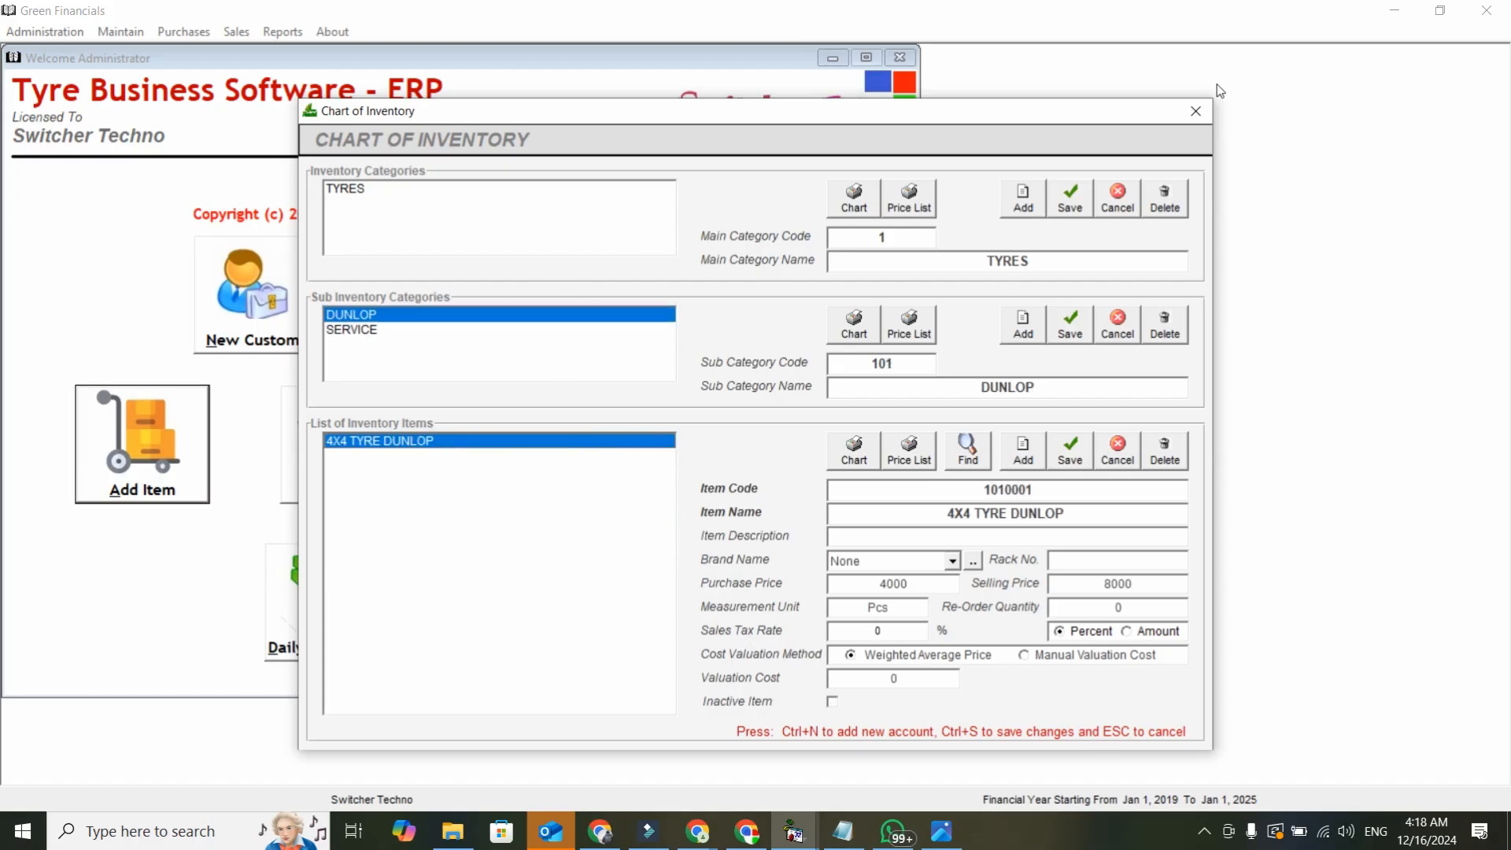
left_click(1194, 113)
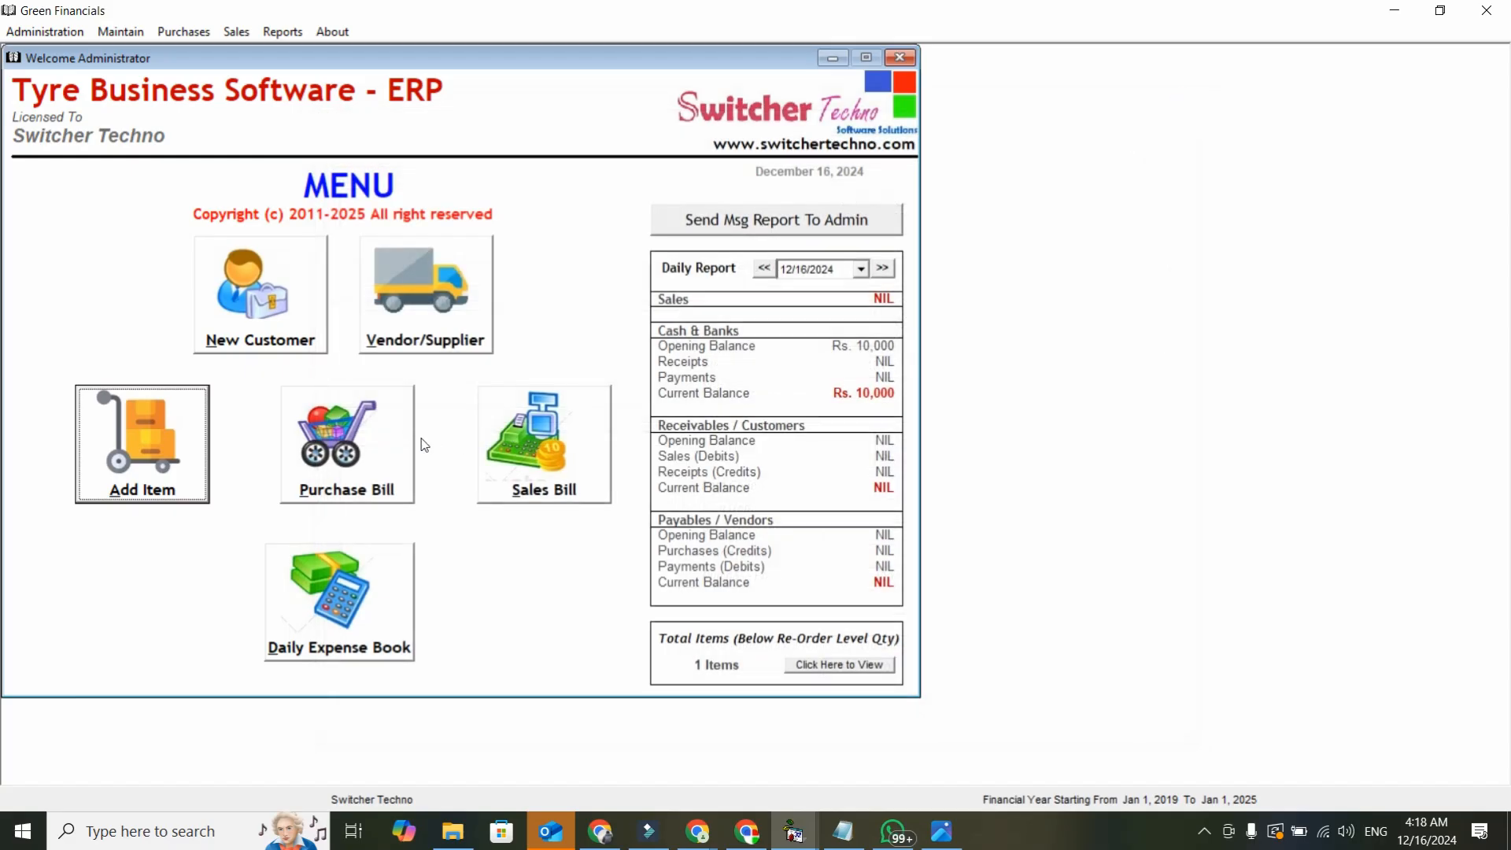
Step: Add and save a supplier named TYRE COMPANY under Credit Vendors, and close the supplier list
left_click(376, 470)
left_click(413, 321)
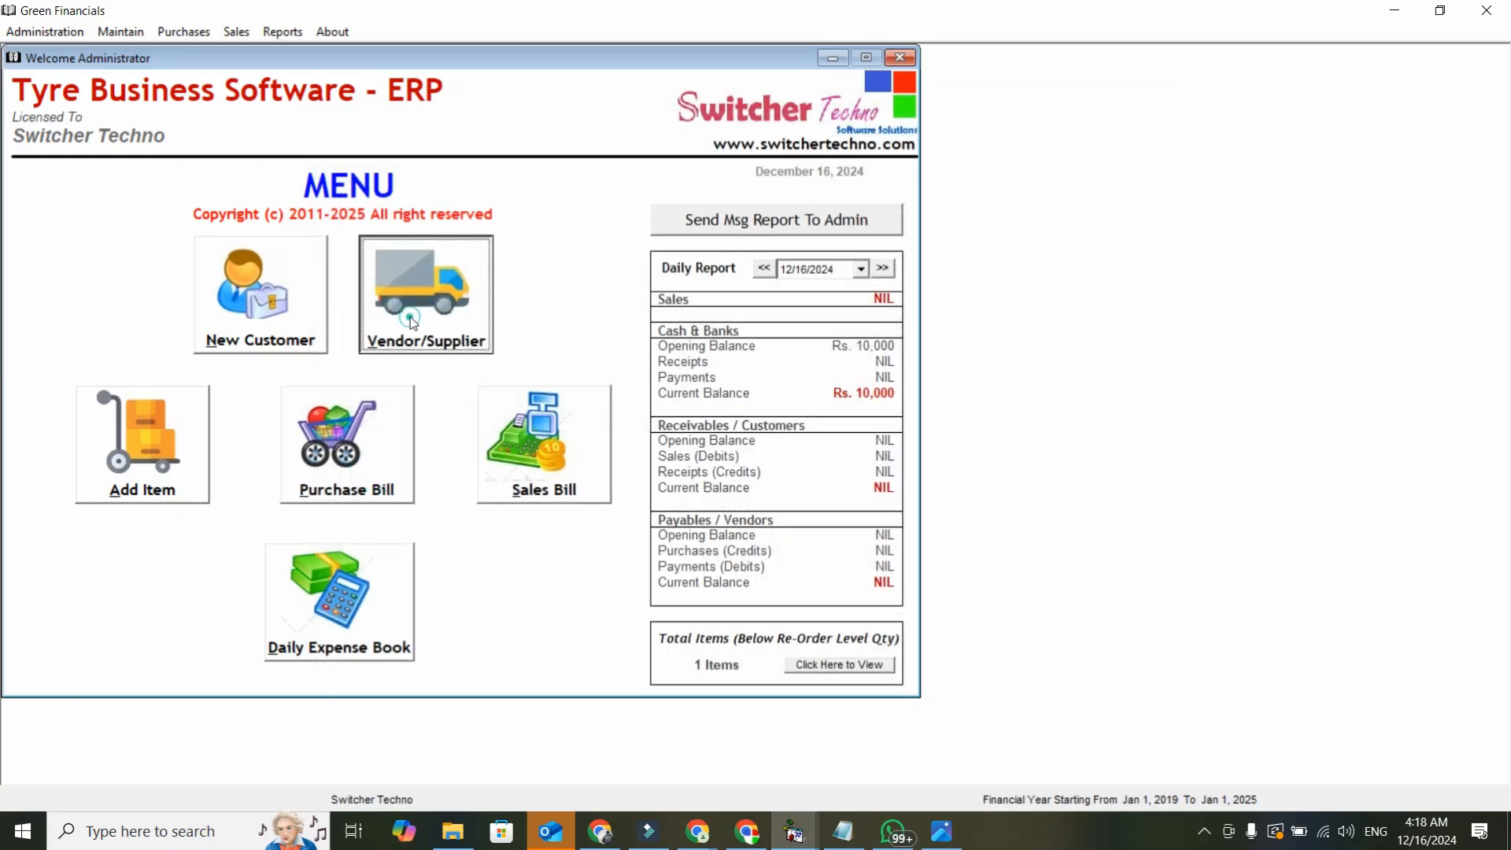
left_click(491, 254)
left_click(1027, 359)
type("TYRE COMPANY")
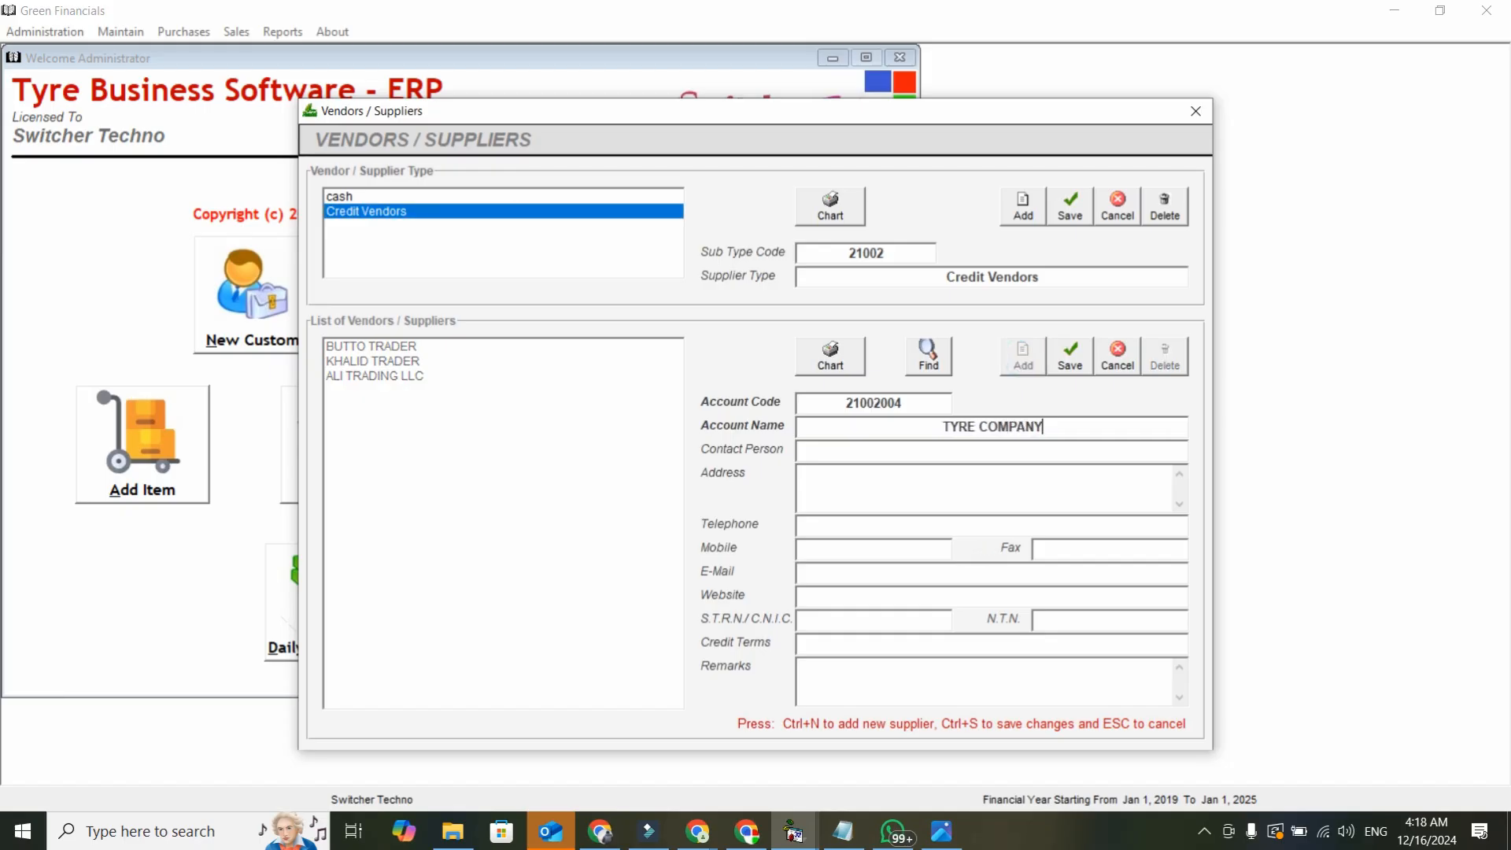
left_click(1069, 354)
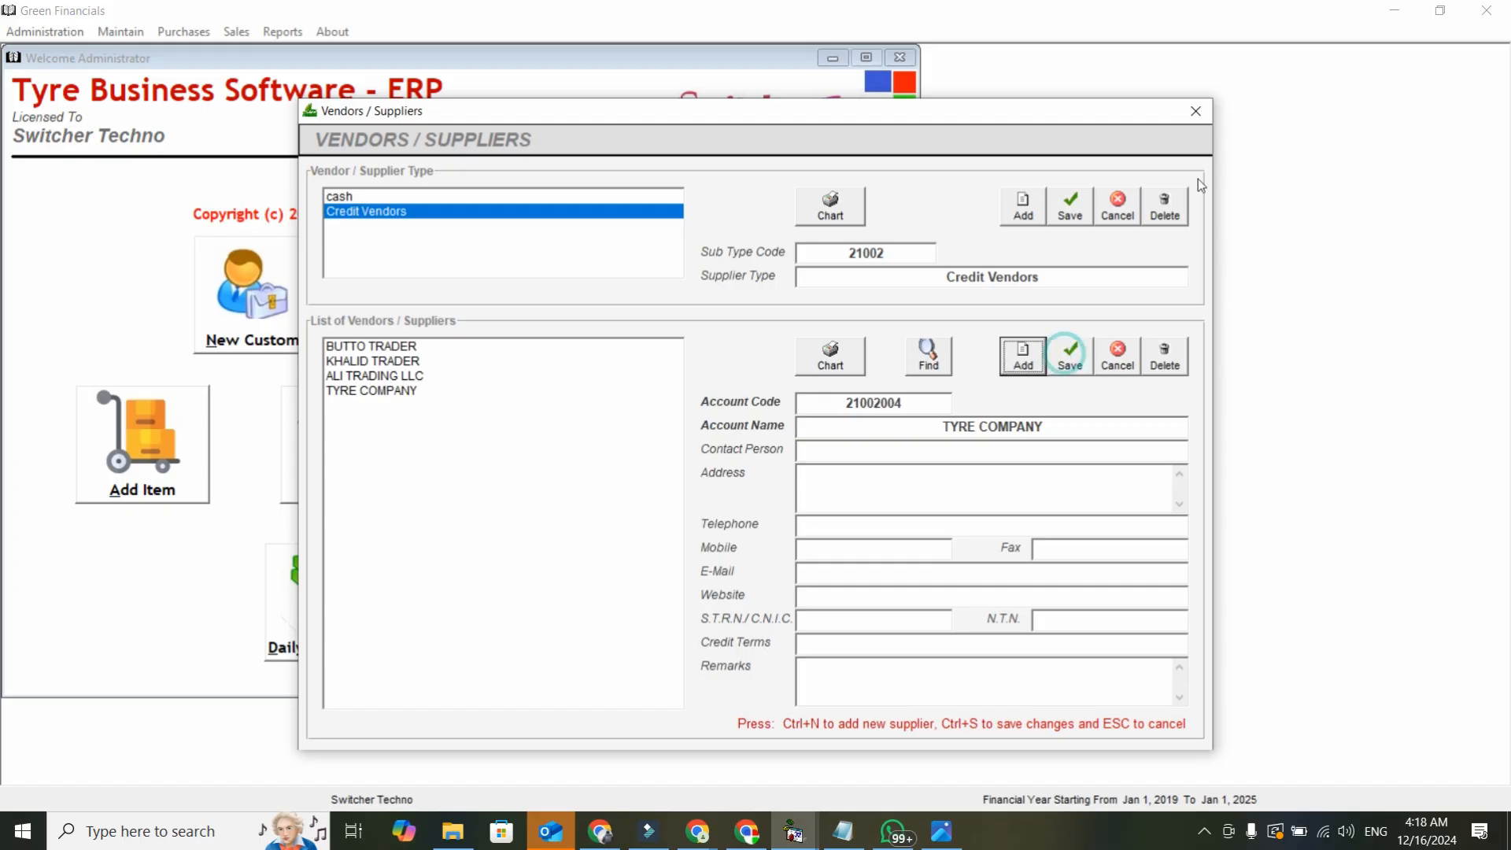
left_click(1195, 111)
Step: Open a new purchase bill and try to fill in its vendor by looking up TY
left_click(366, 473)
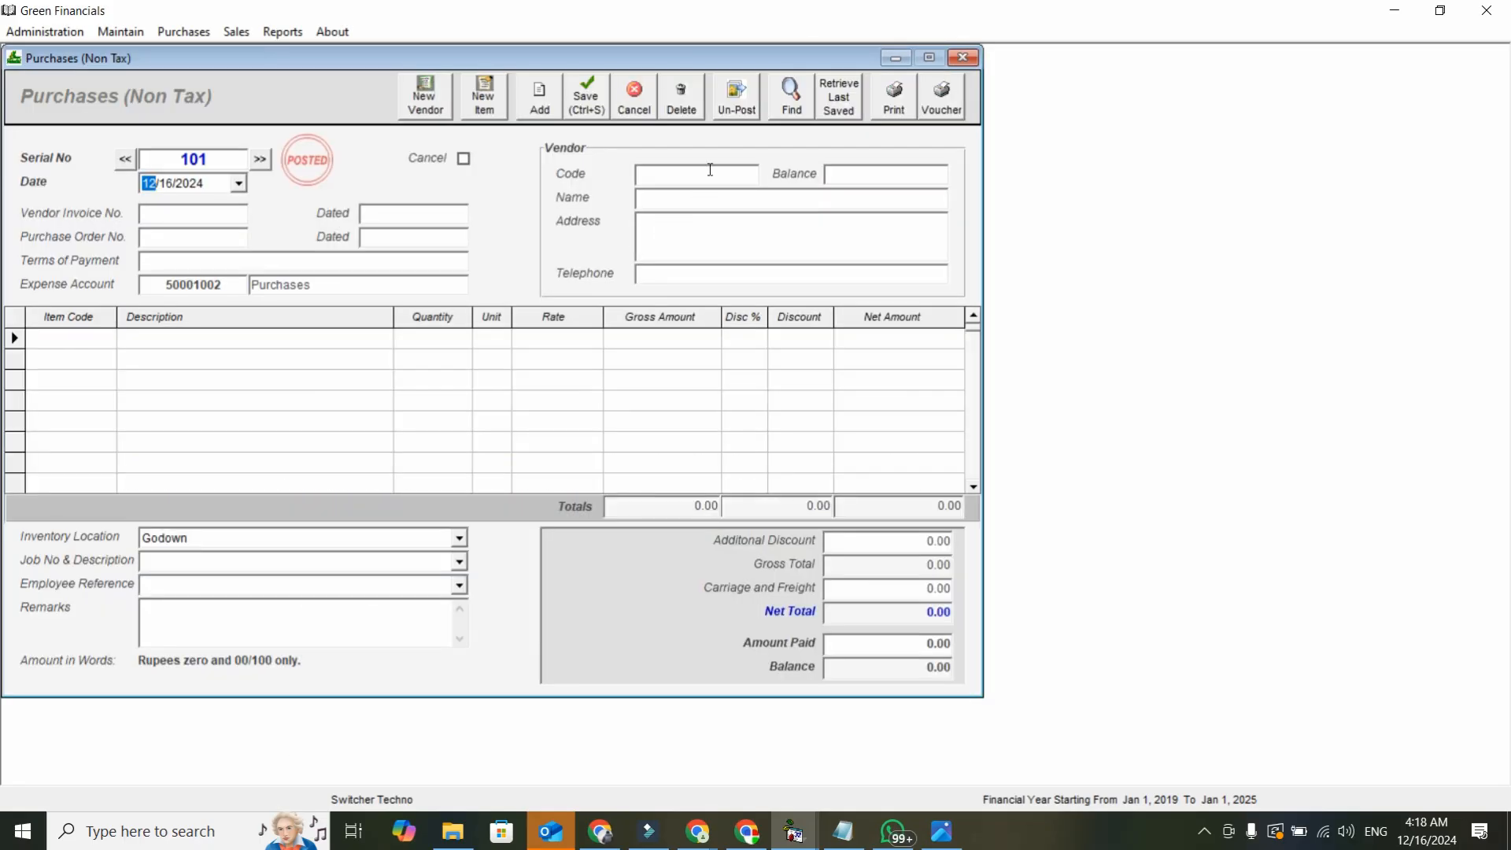
left_click(708, 172)
type("TY")
key("Return")
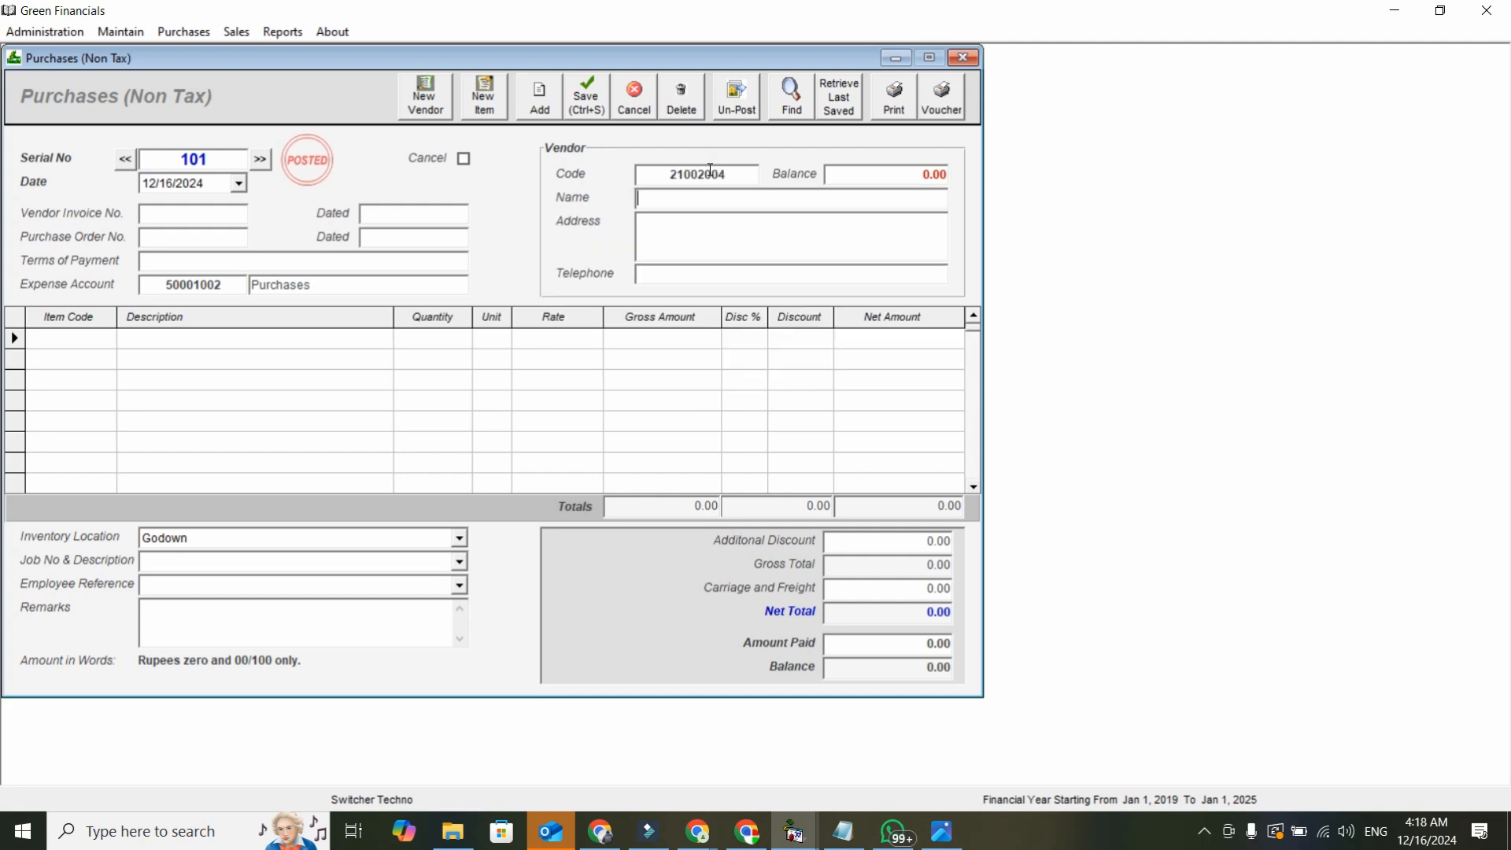
Step: Check TYRE COMPANY in the supplier list and select it again as the purchase bill's vendor
left_click(425, 103)
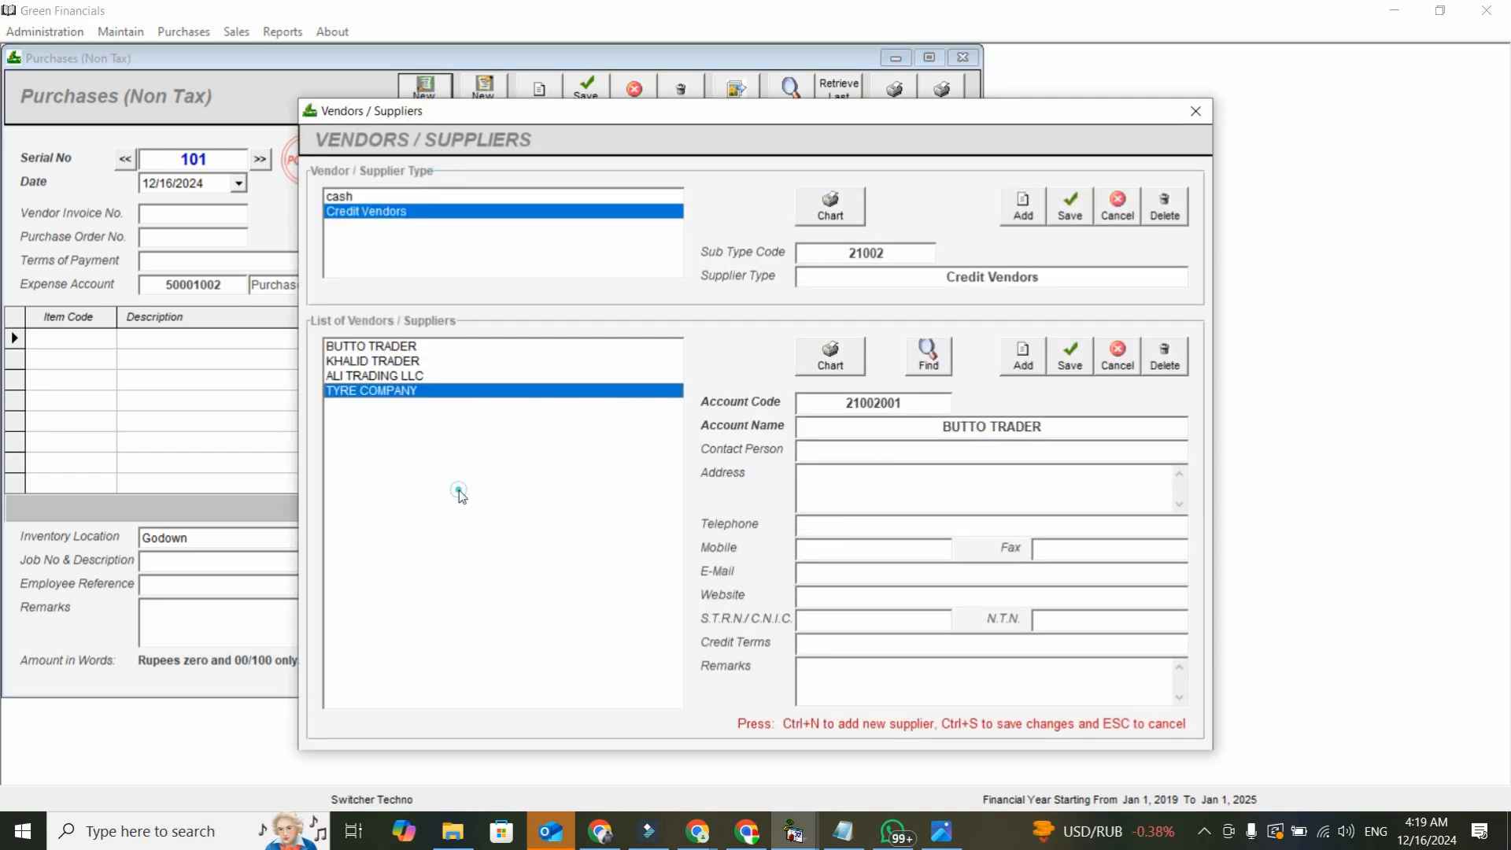
left_click(1195, 110)
left_click(733, 169)
type("T")
key("Down")
key("Down")
key("Down")
key("Down")
key("Down")
key("Return")
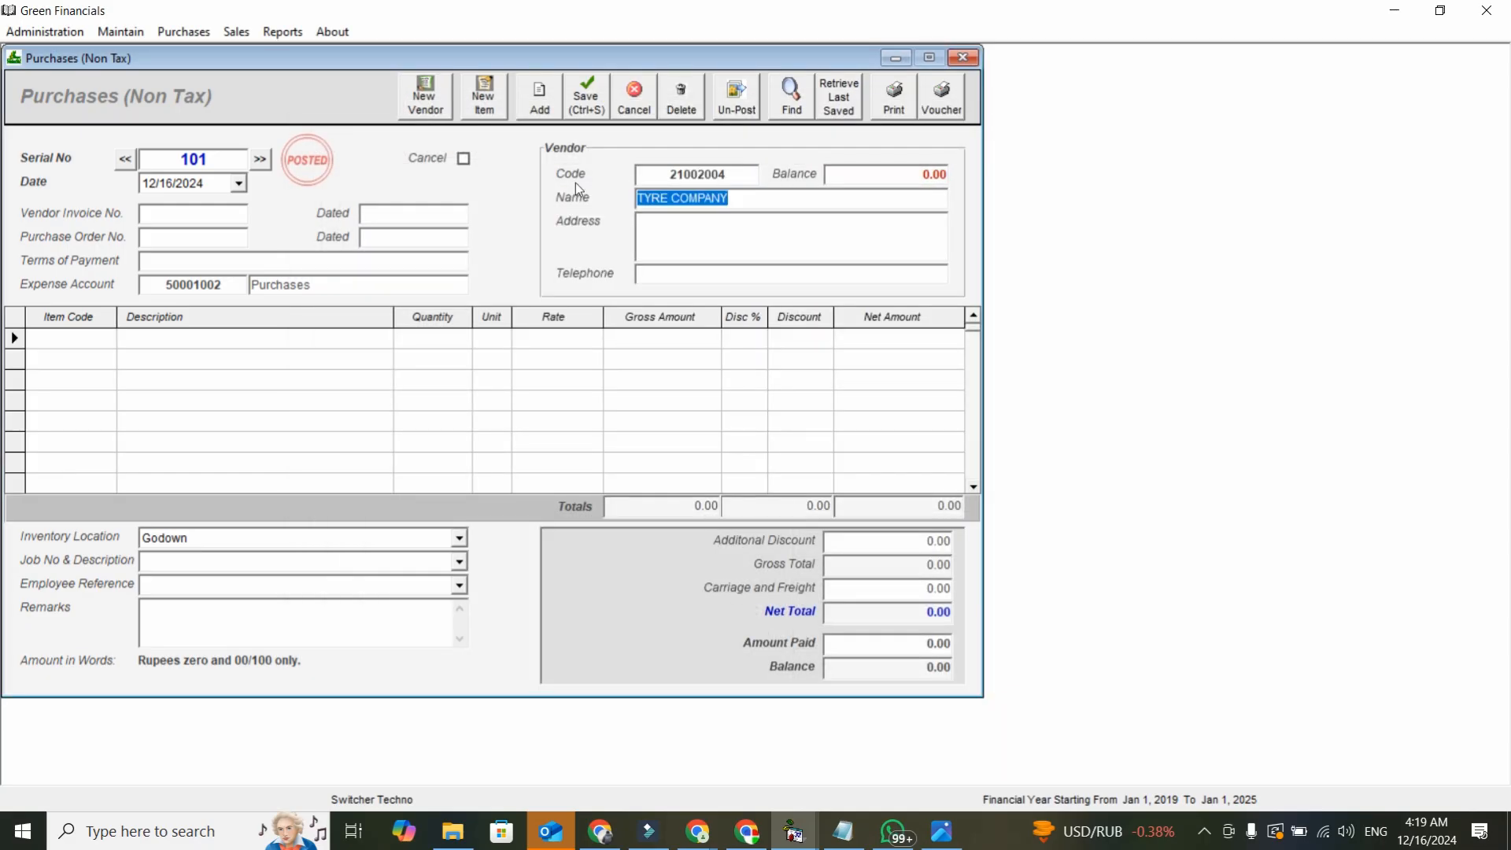
Step: Enter vendor invoice number 838 and add a line for 10 pcs of 4X4 TYRE DUNLOP to the purchase bill
left_click(237, 207)
type("838")
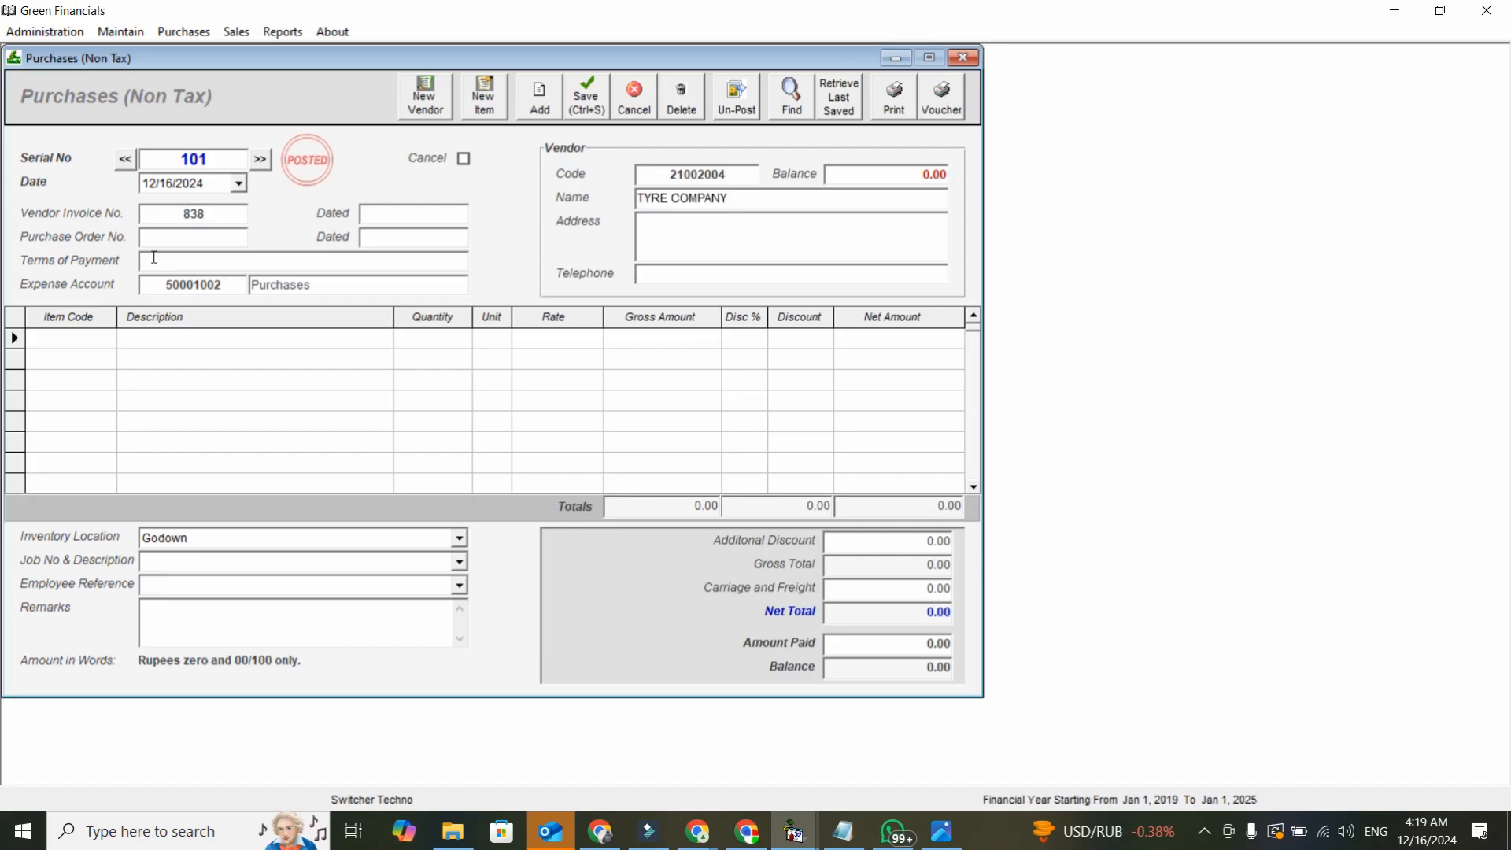
left_click(97, 347)
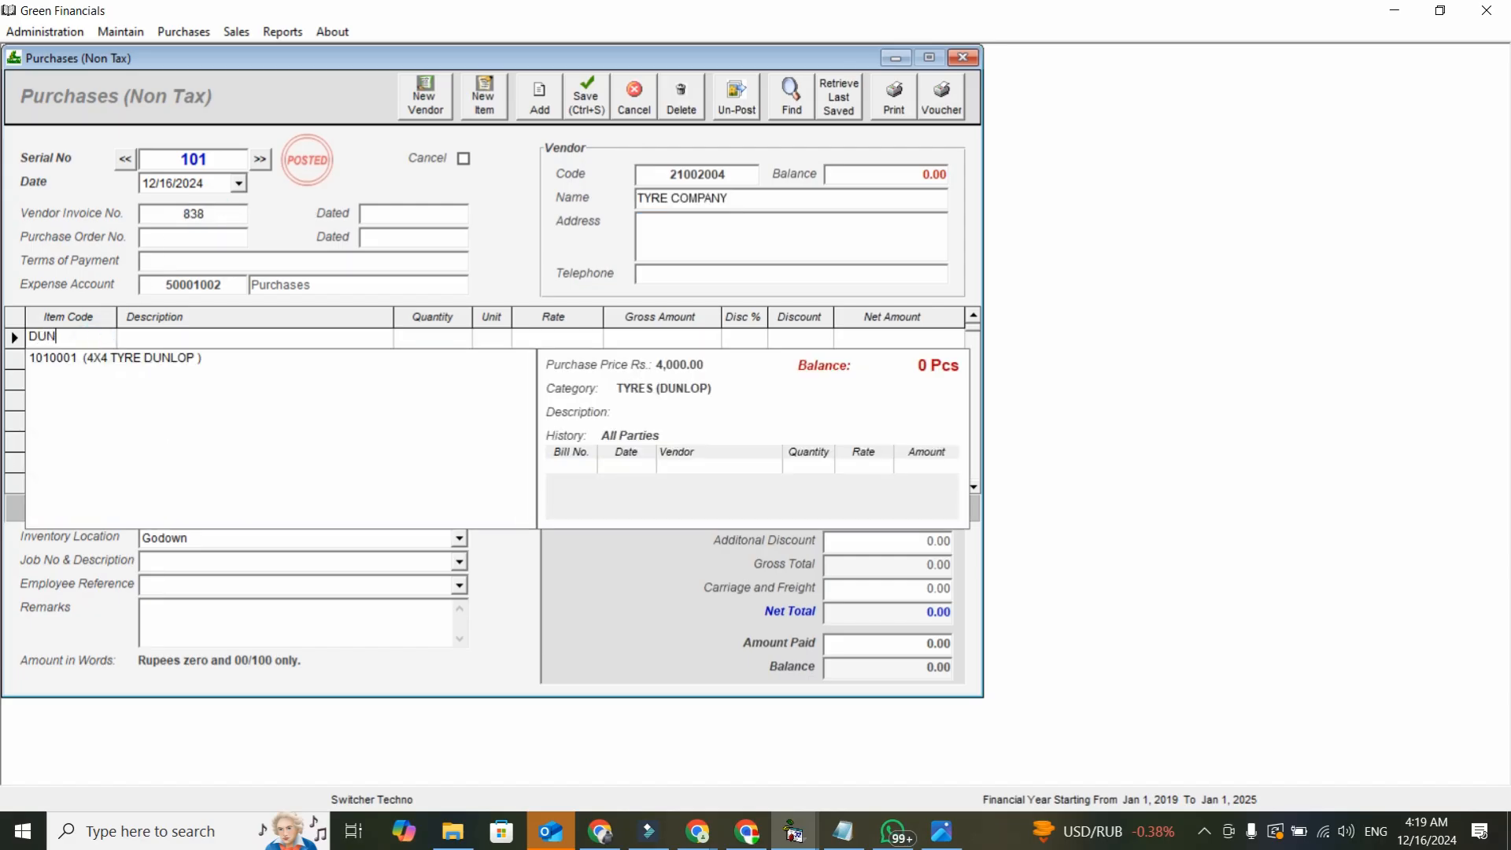
key("Down")
key("Return")
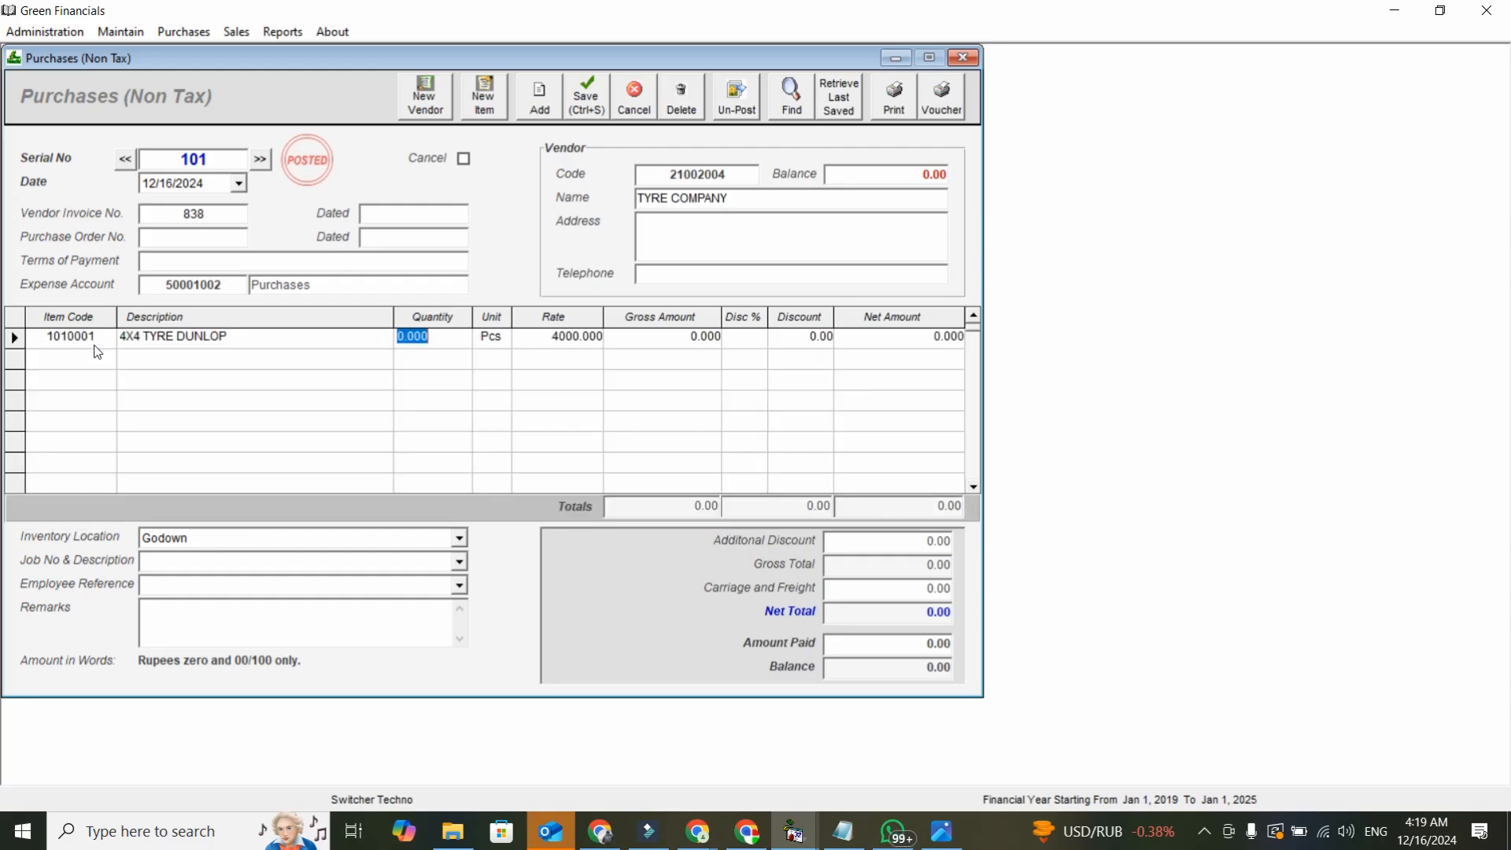
type("10")
key("Return")
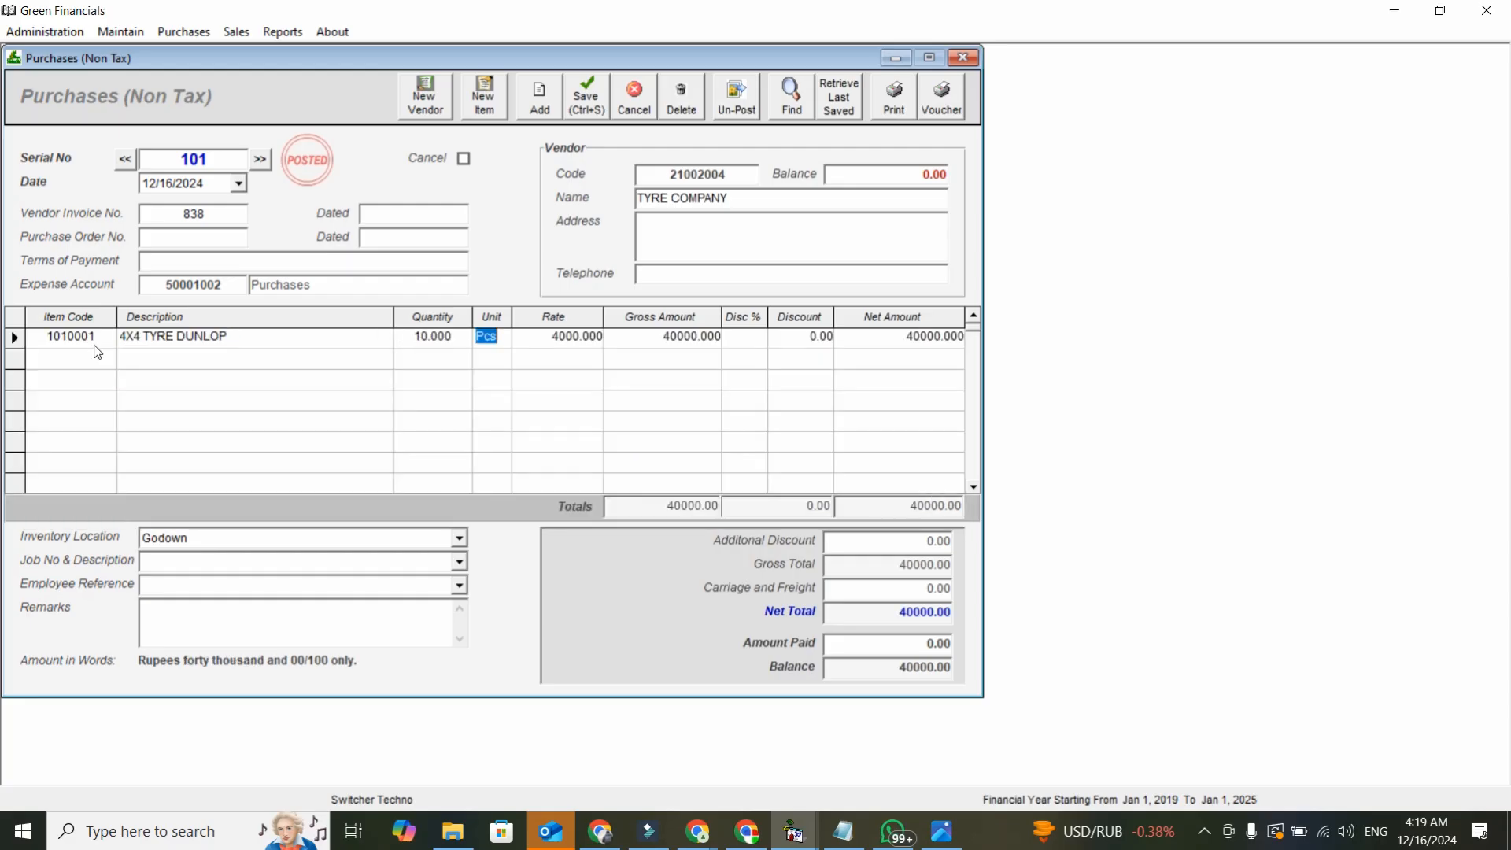
key("Return")
key("Return")
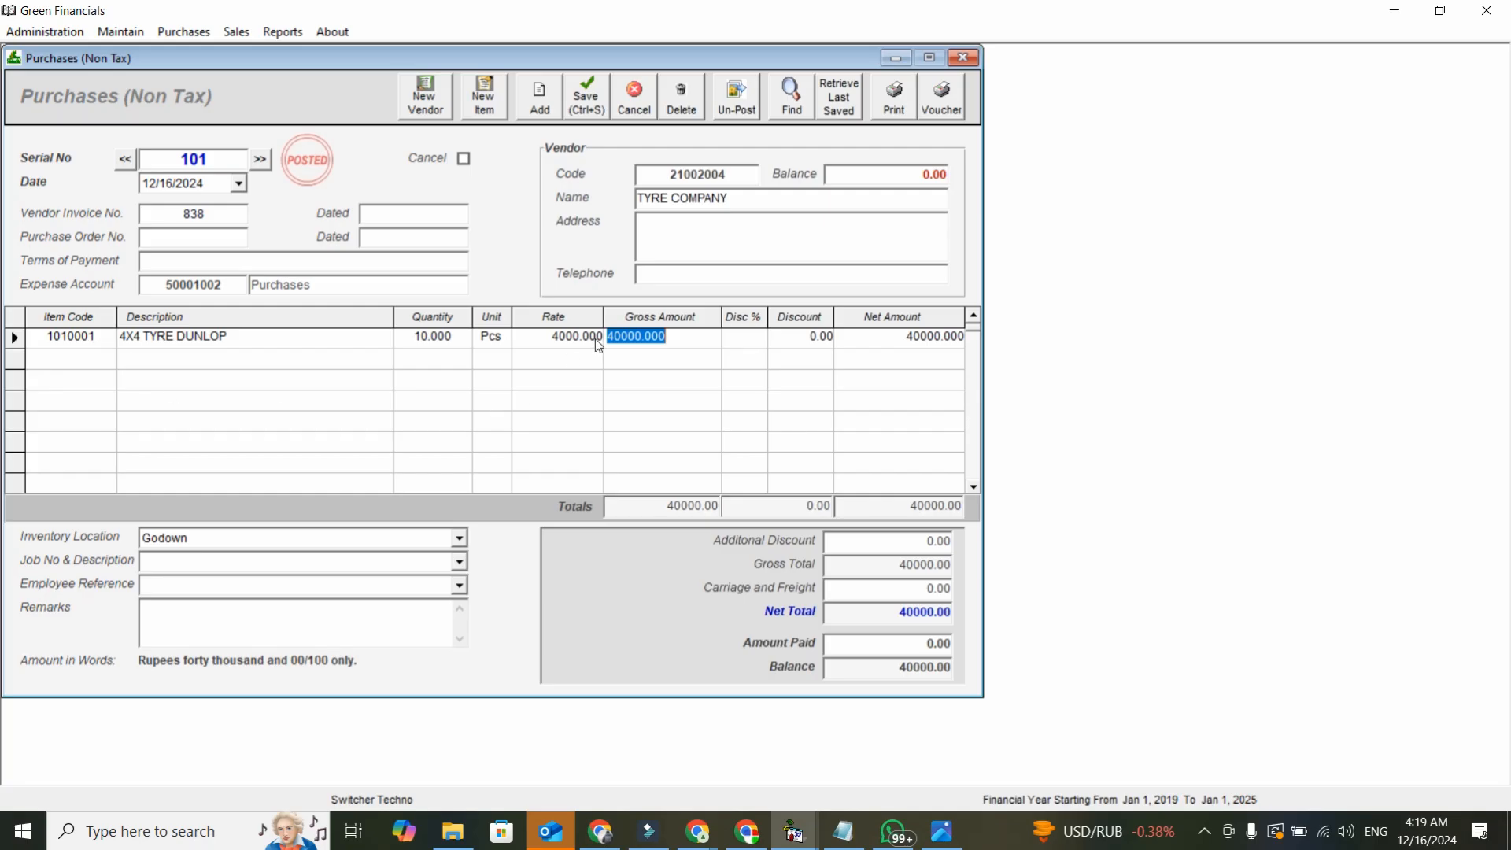
Step: Enter an amount paid of 20000 on the purchase bill, then open its print preview and close it
left_click(930, 618)
left_click(924, 647)
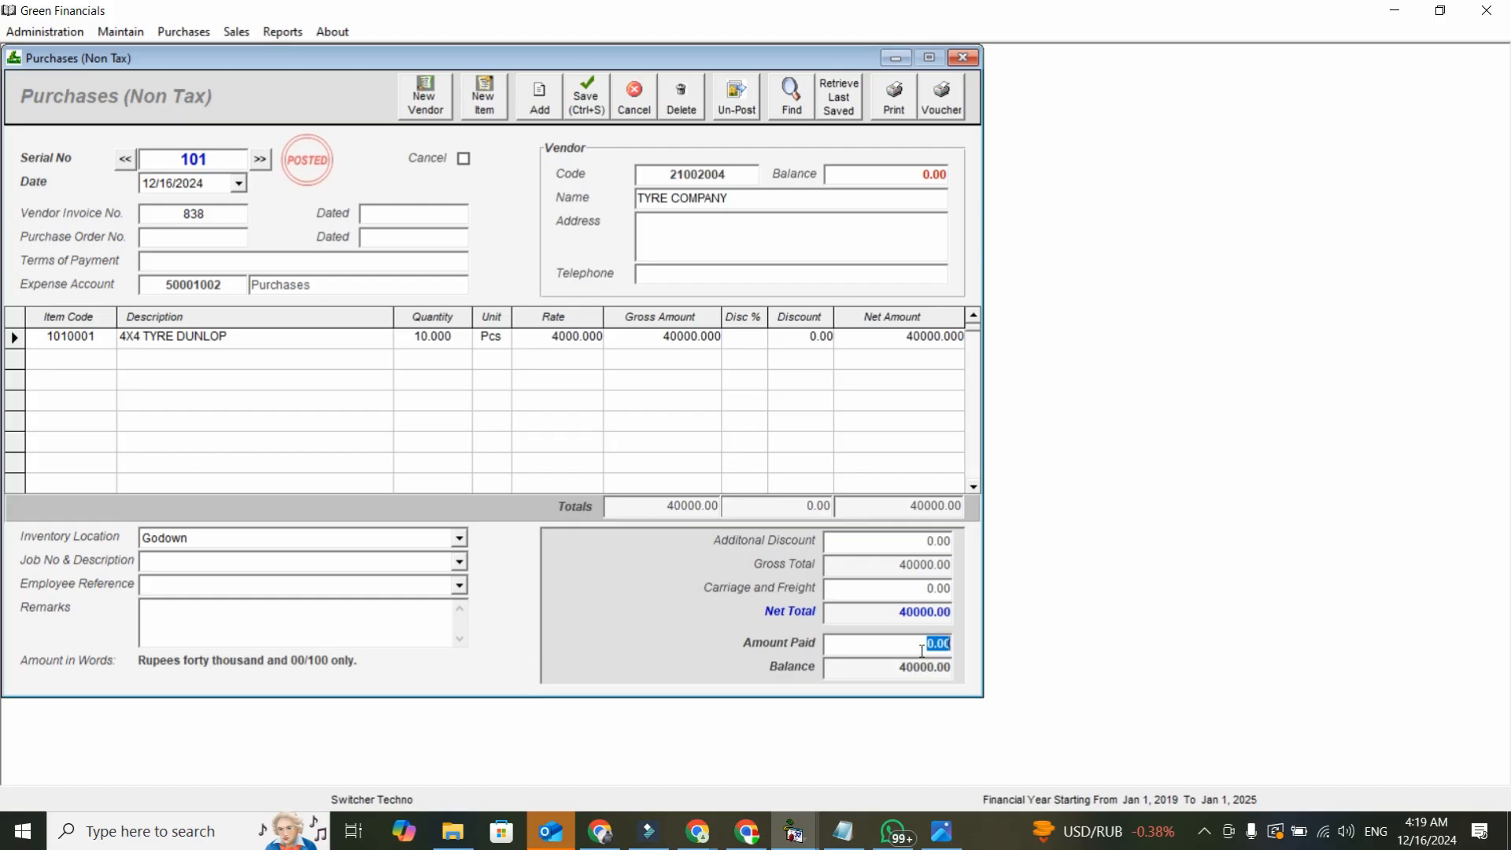
type("20000")
key("Tab")
left_click(901, 100)
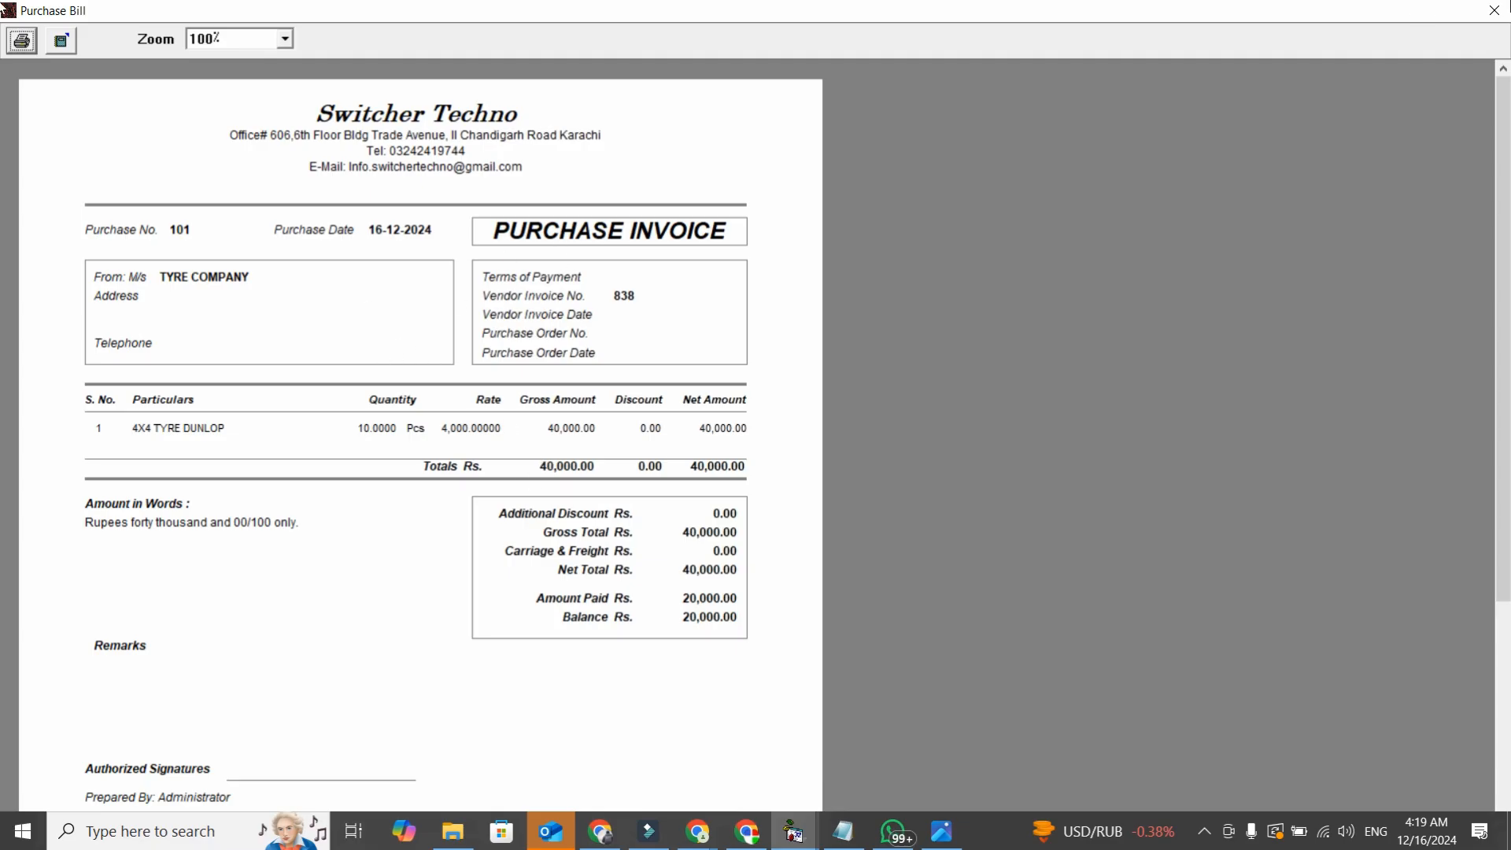
left_click(1493, 10)
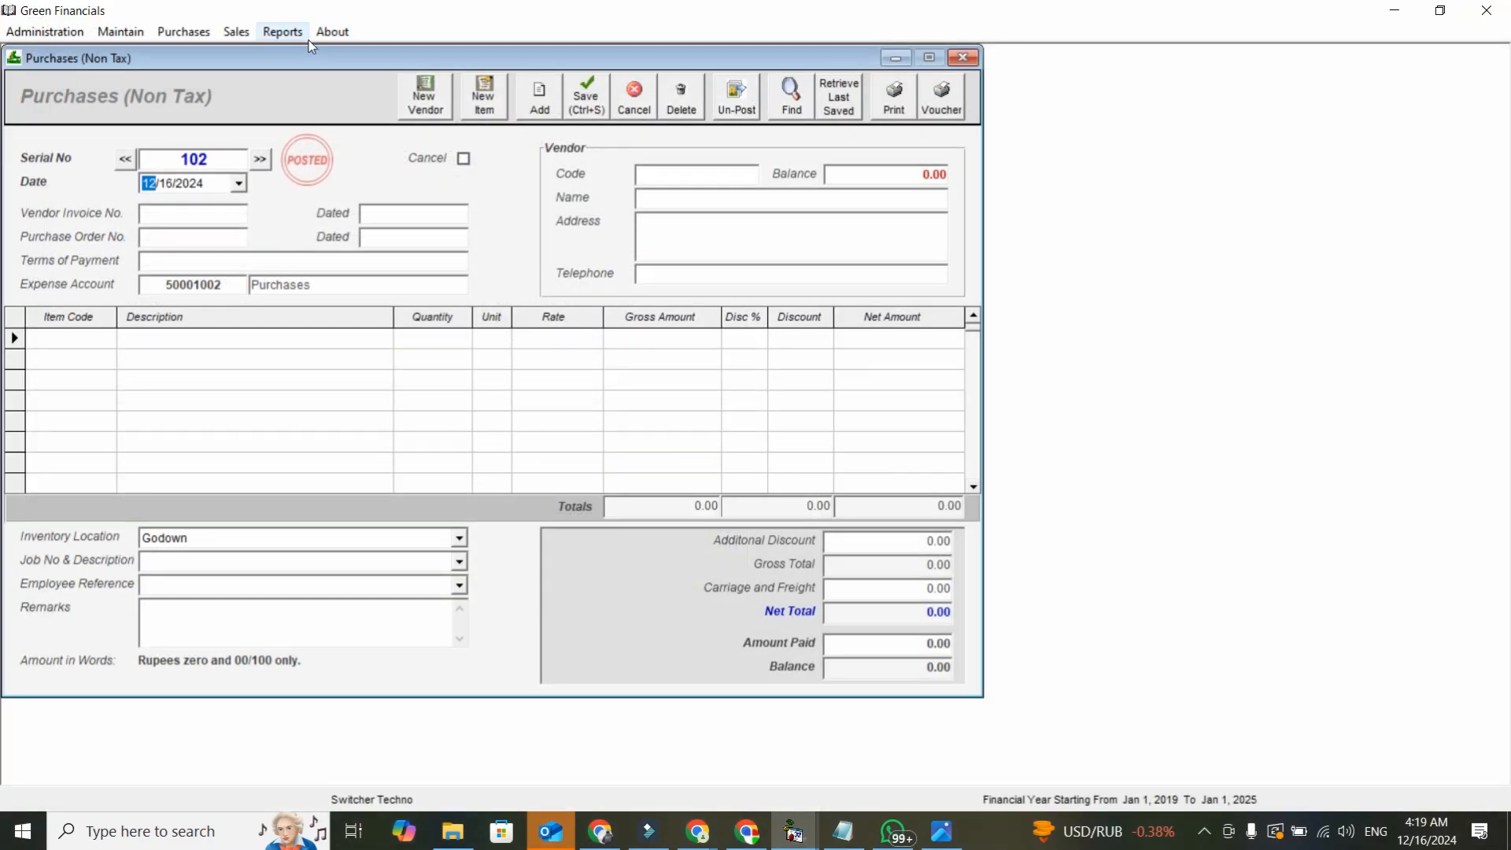
Step: Display the inventory balances for all items, check the tyre's quantities and the total stock value, and close the report
left_click(289, 36)
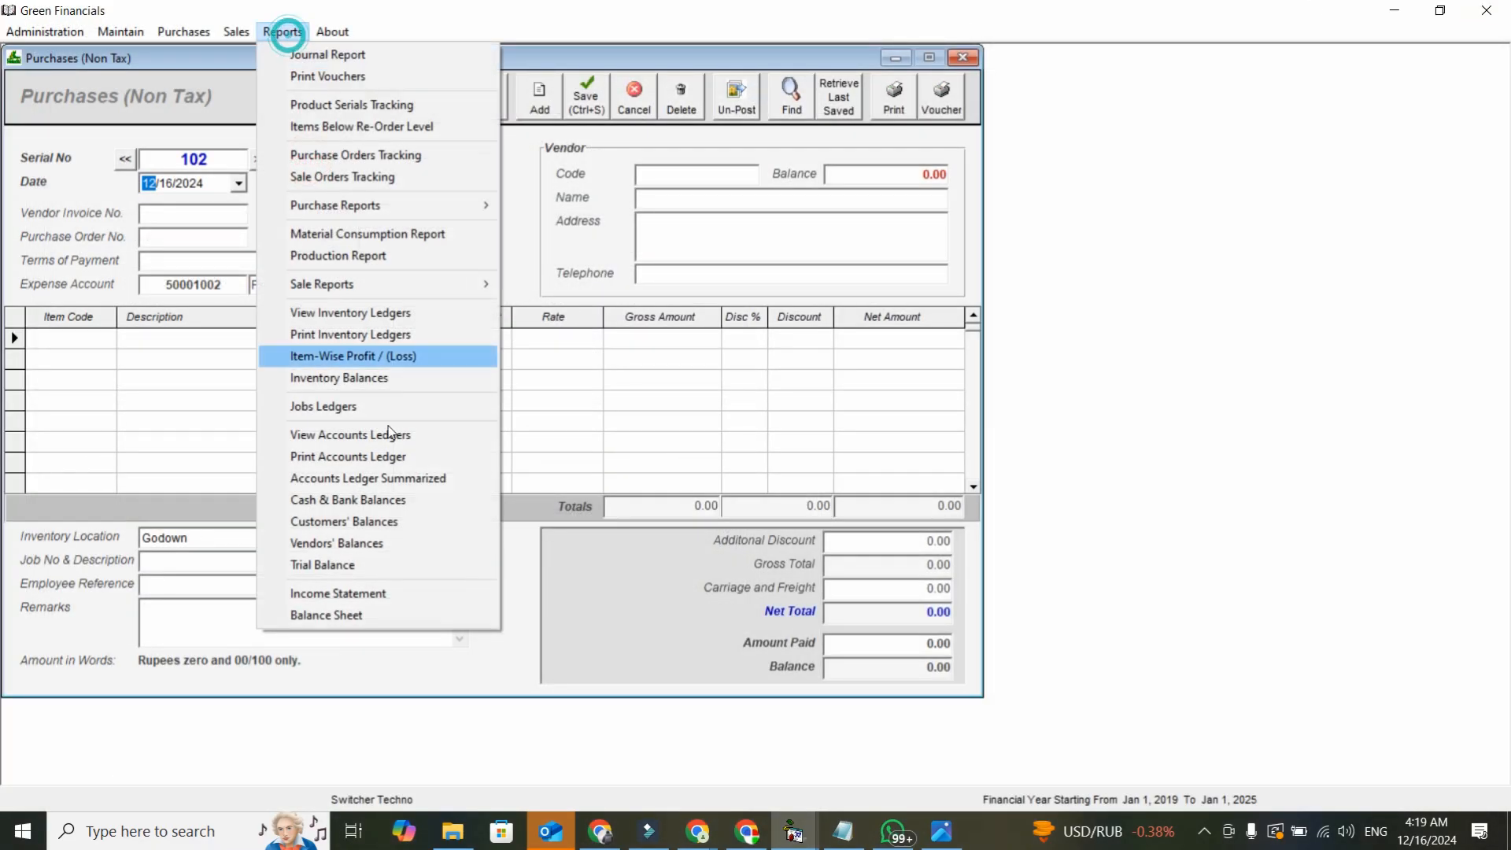
left_click(342, 384)
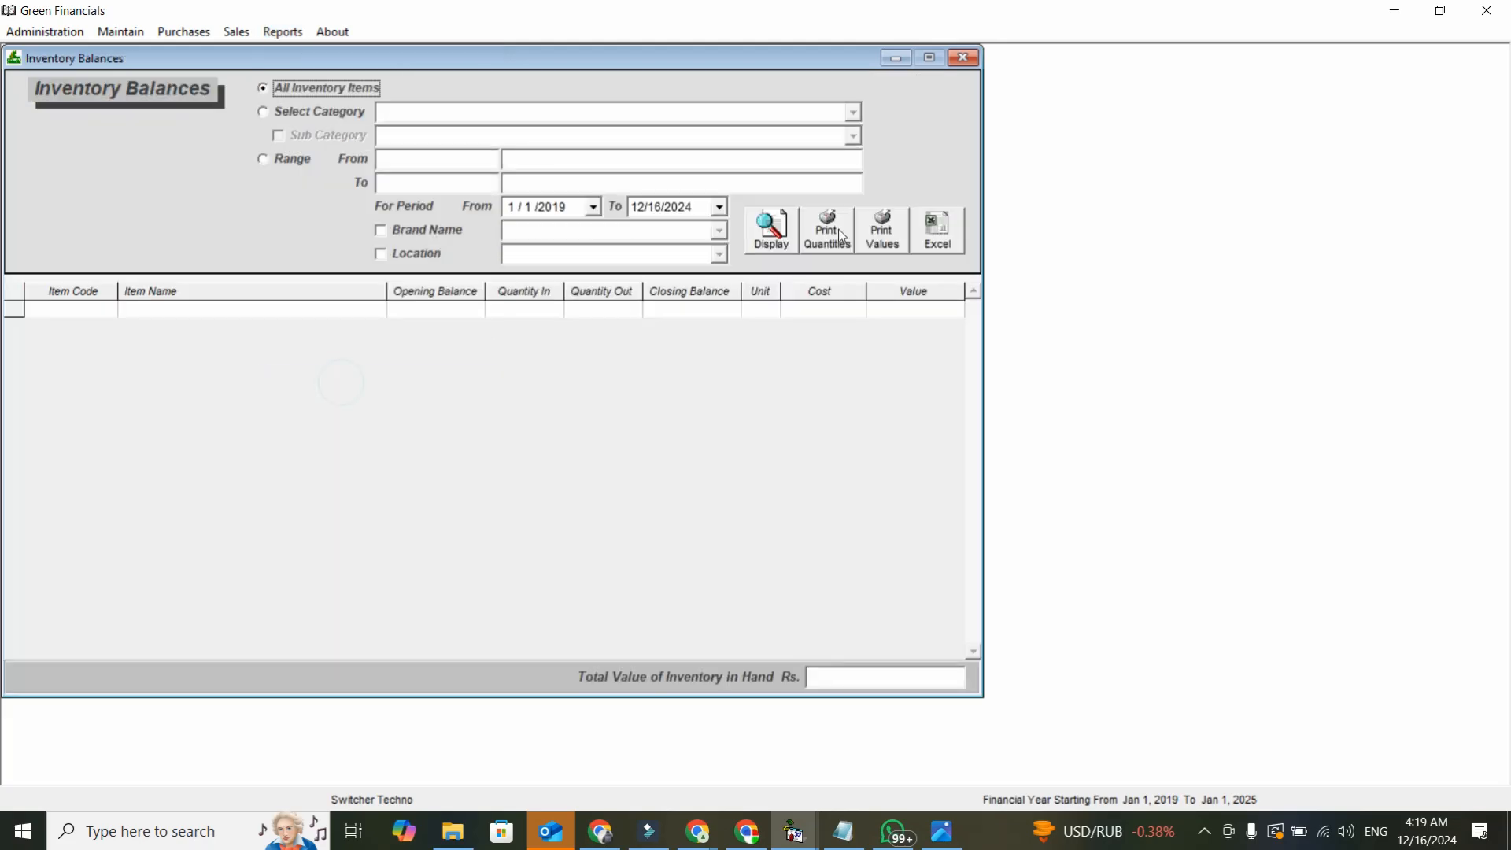
left_click(775, 236)
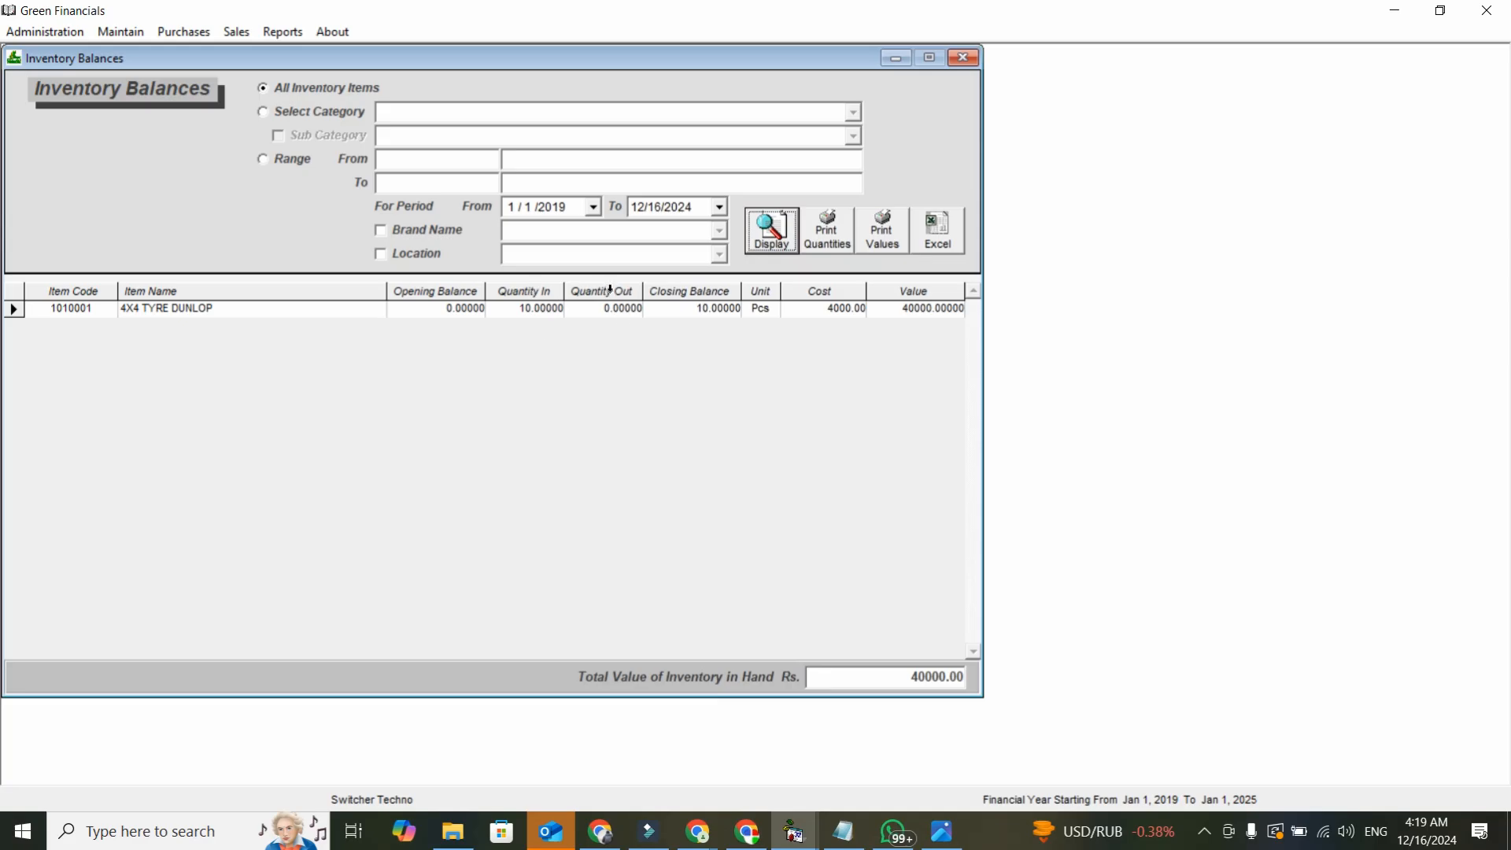
left_click(697, 310)
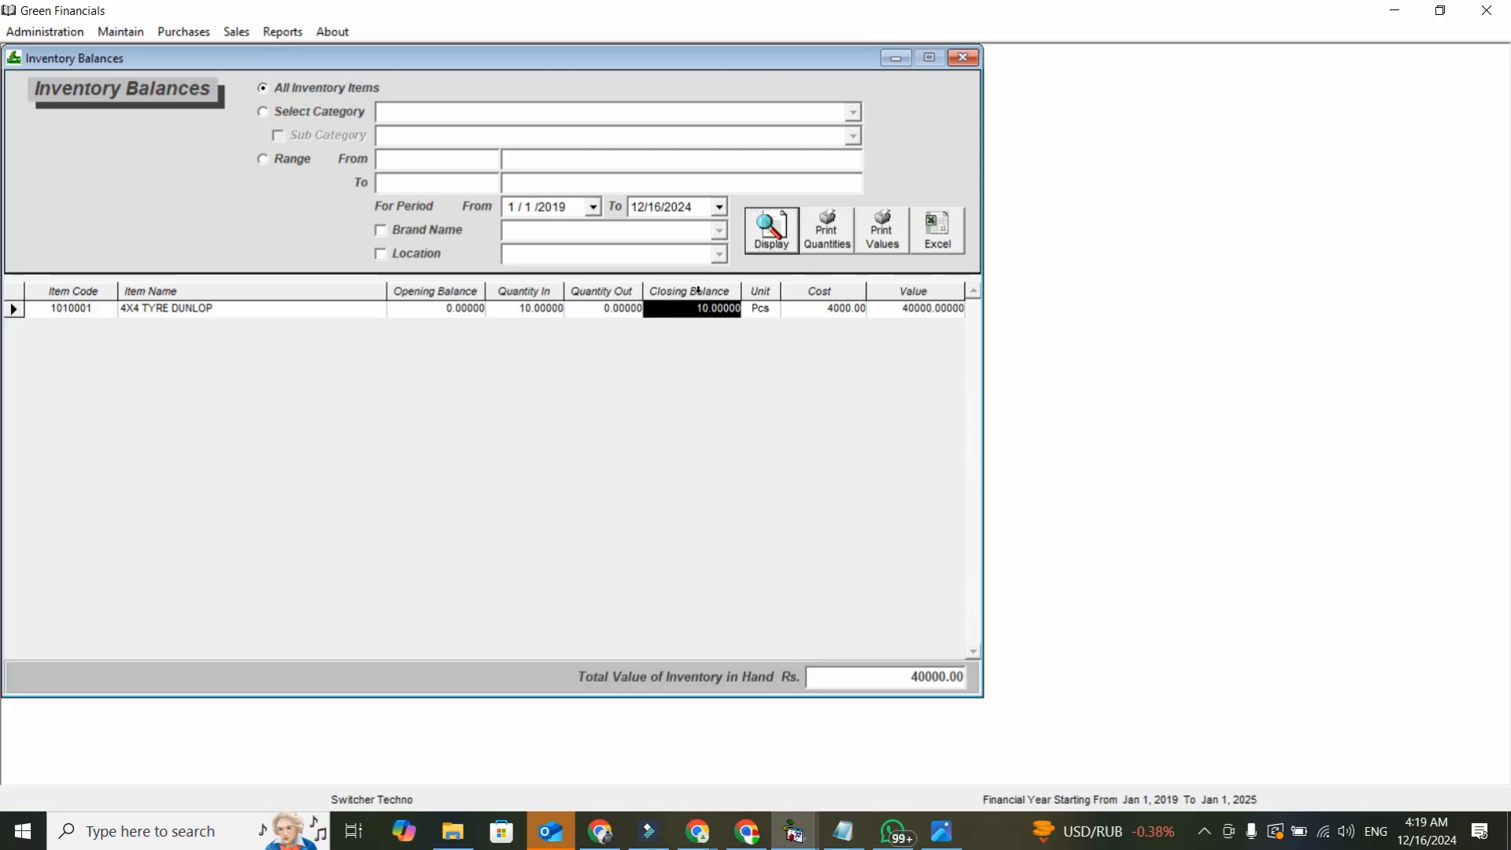
left_click(881, 678)
left_click(952, 690)
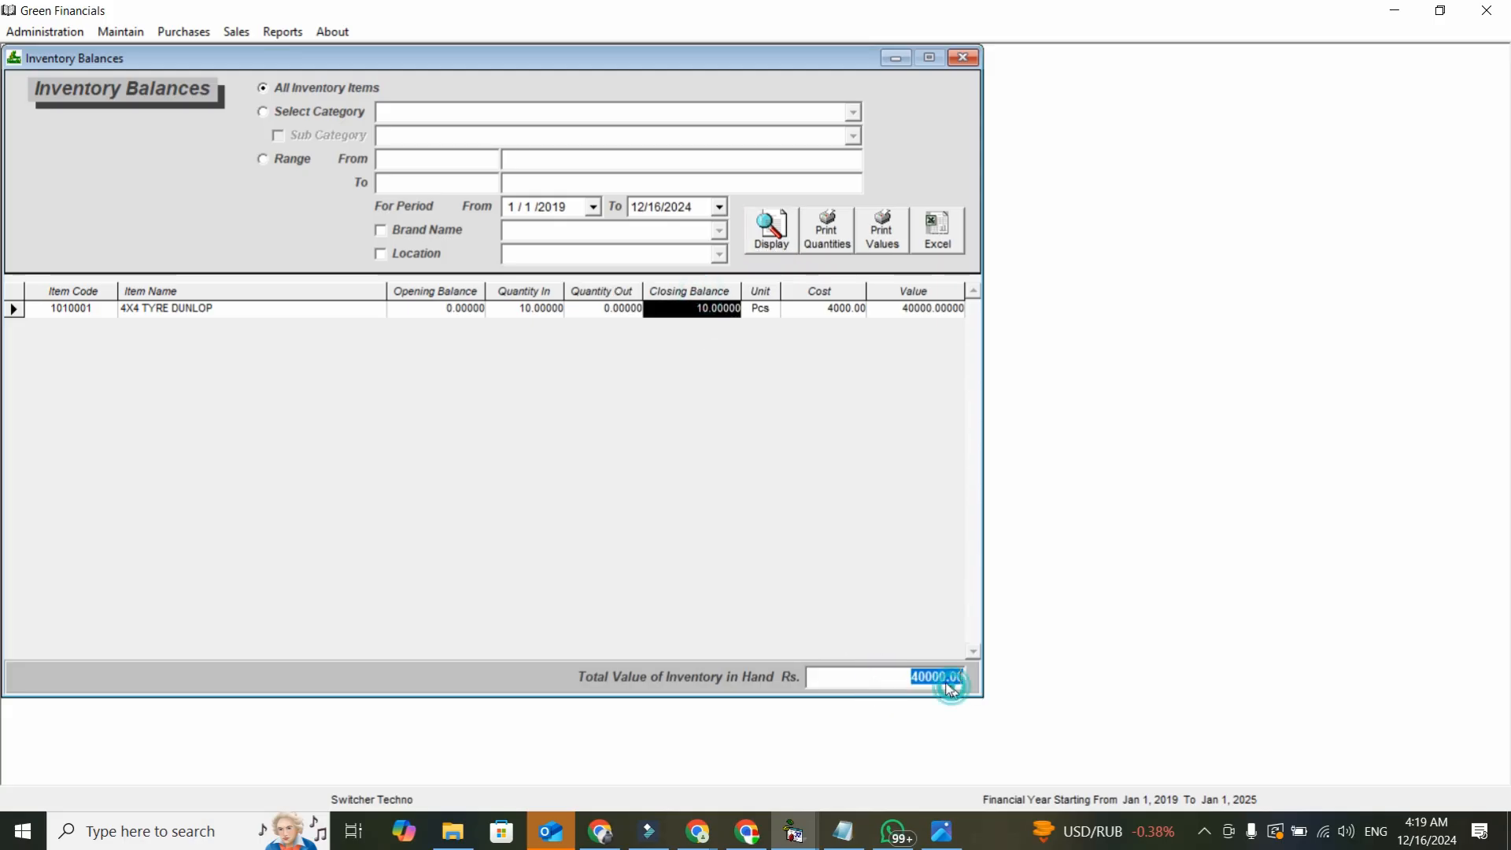
left_click(938, 680)
left_click(938, 681)
left_click(517, 348)
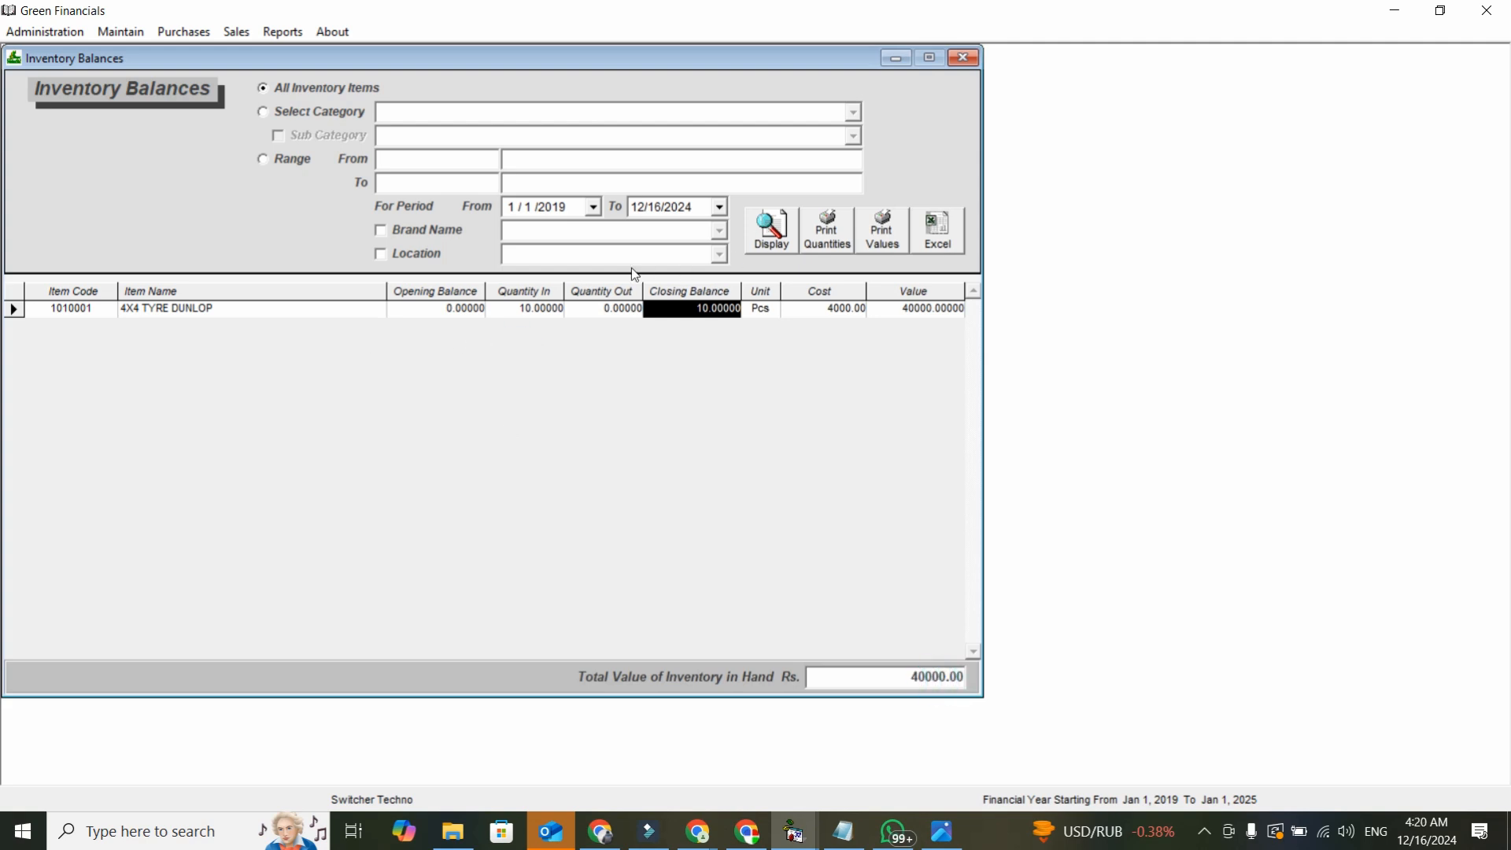
left_click(620, 291)
left_click(633, 365)
left_click(963, 58)
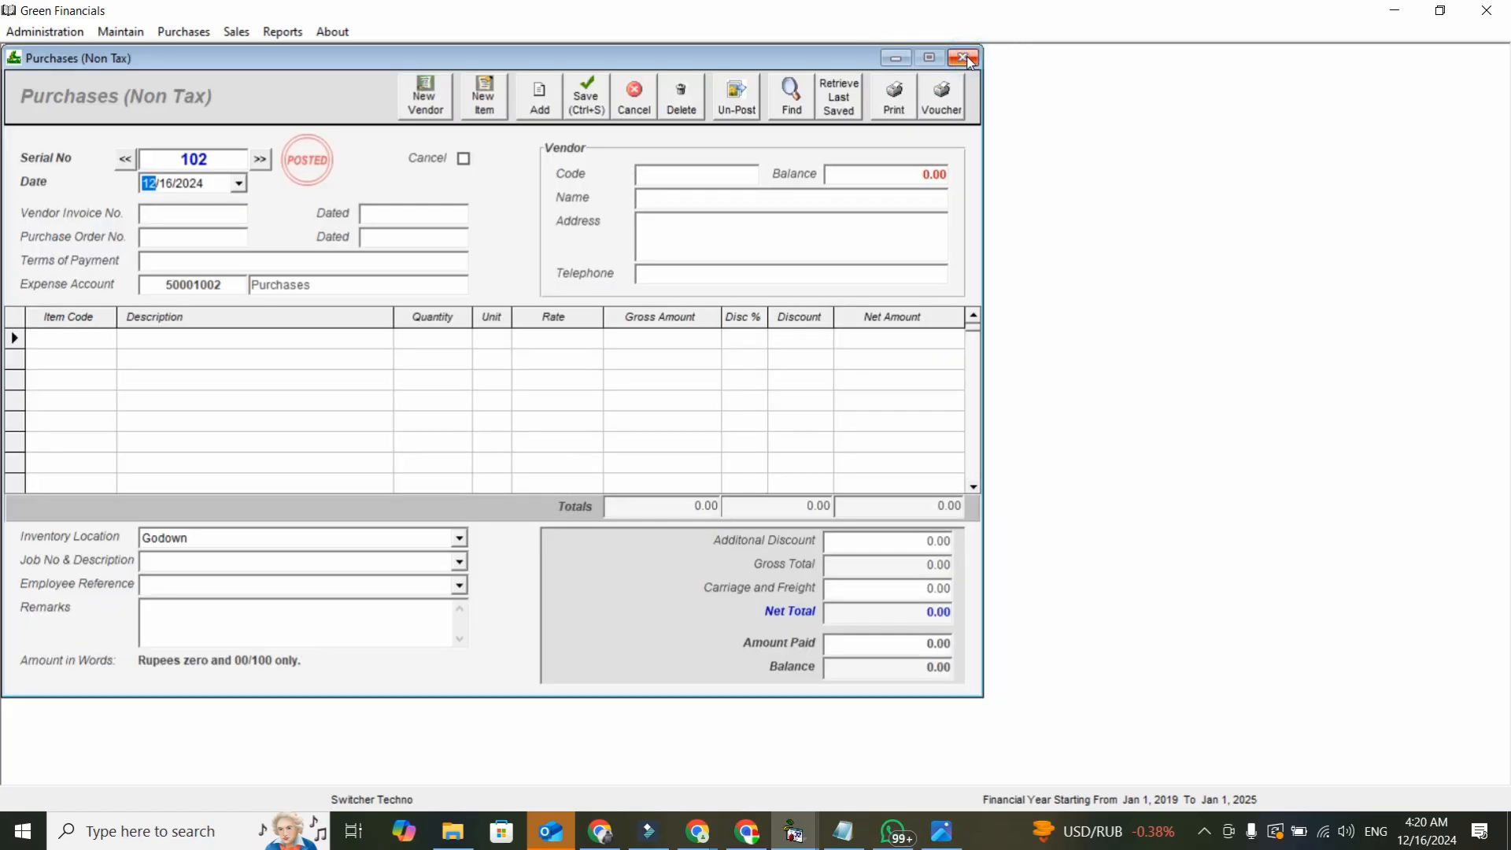
Step: Close the purchase bill, open a new sales bill and add a customer named SAMEER TRADING under Credit Customer
left_click(968, 56)
left_click(528, 456)
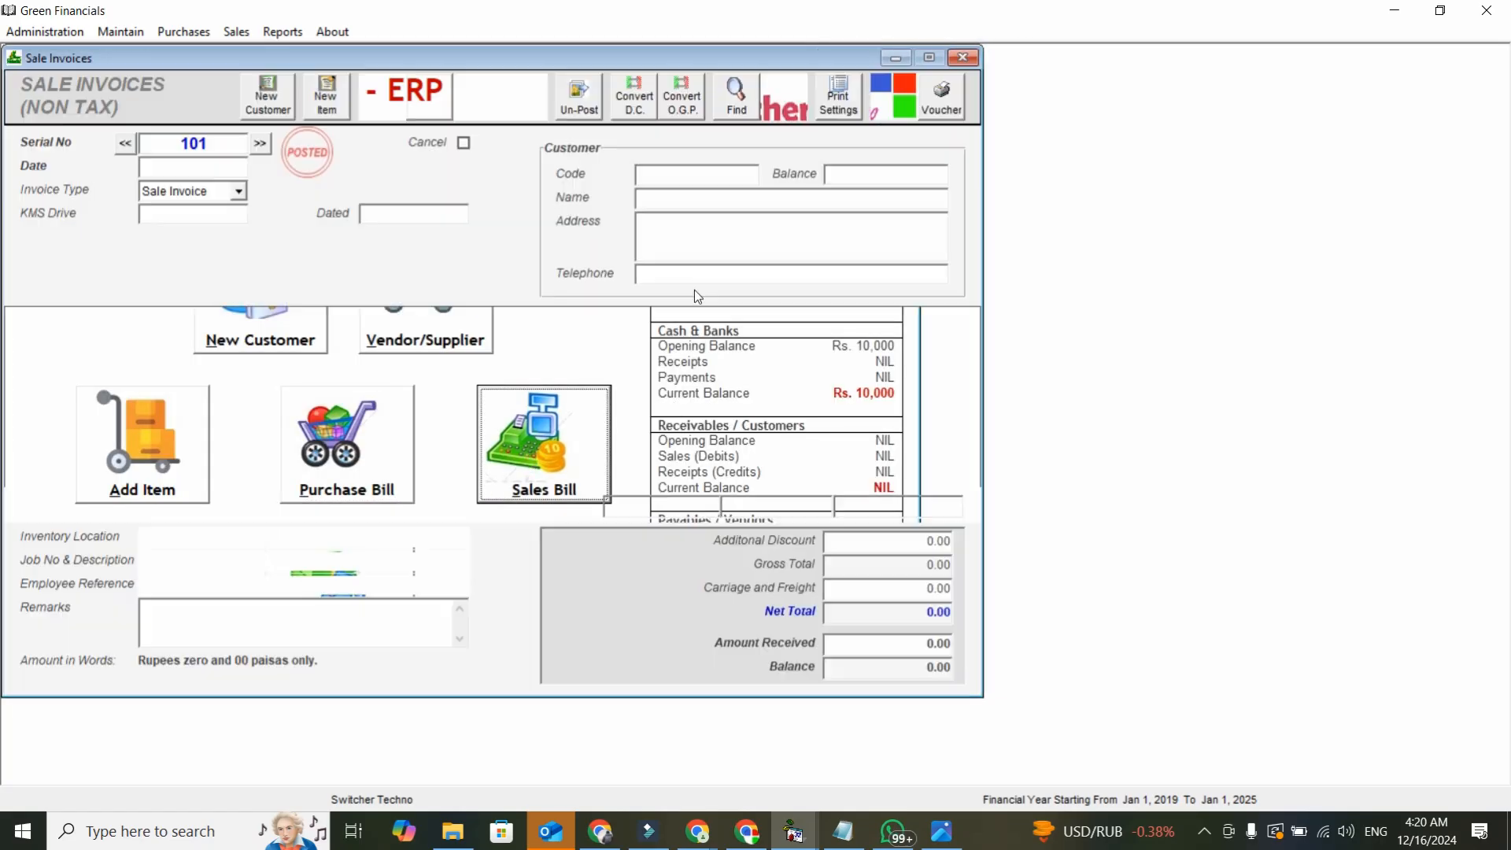
left_click(267, 95)
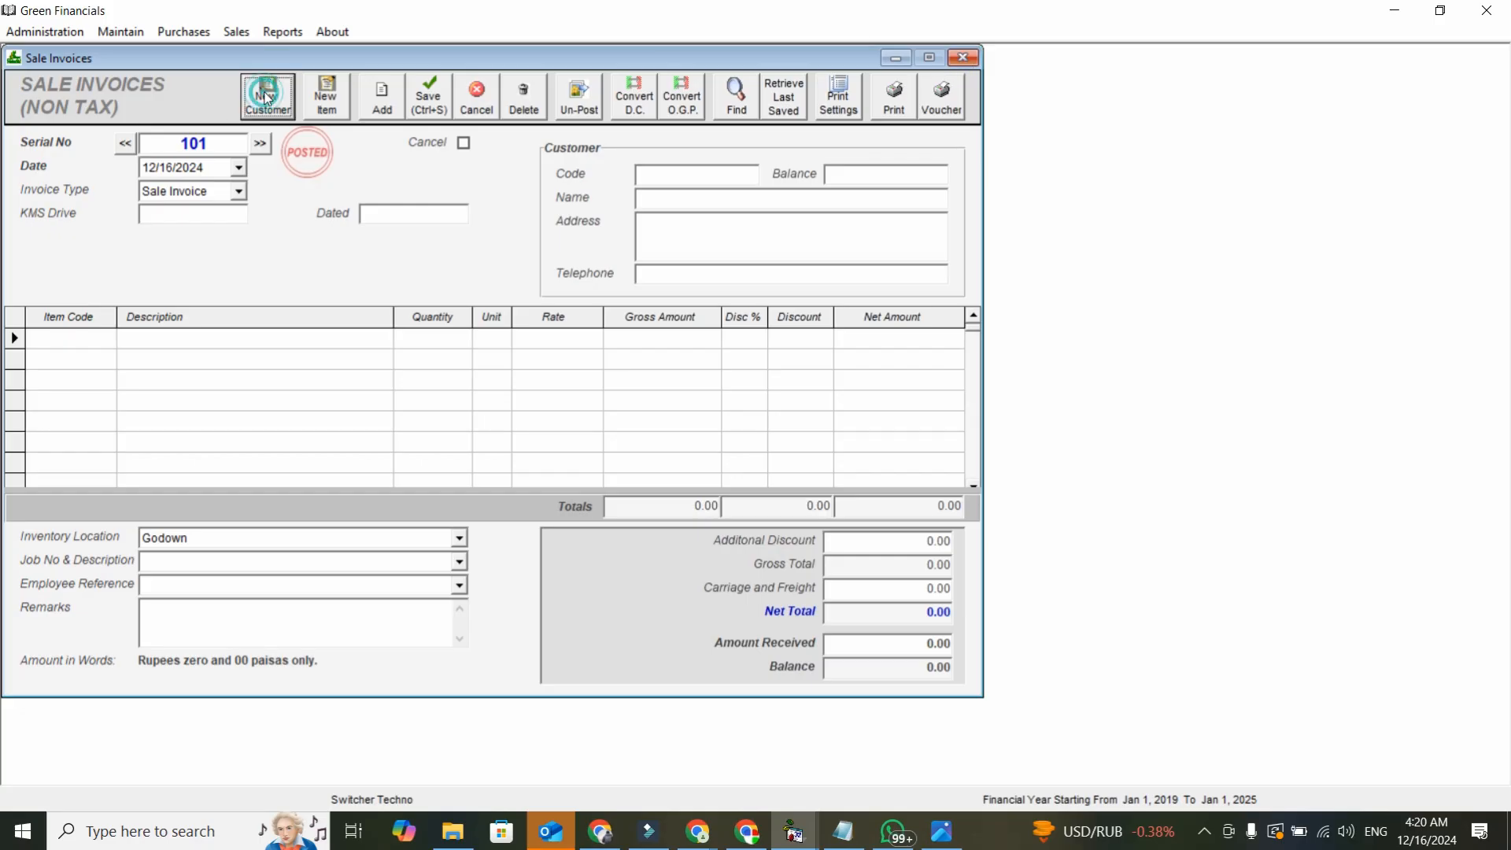
left_click(368, 234)
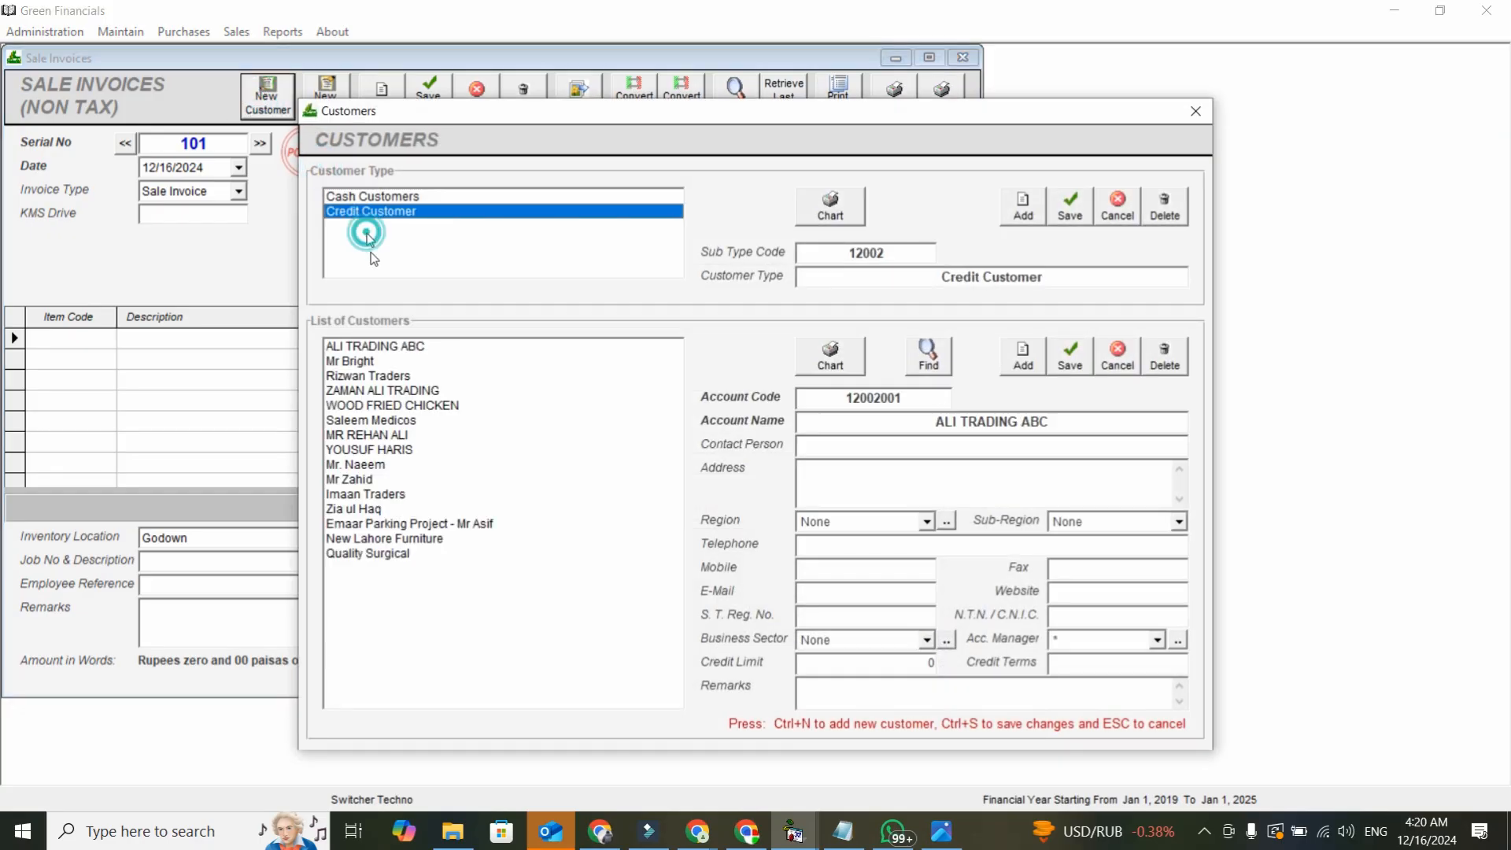
left_click(472, 569)
left_click(1009, 341)
type("S")
key("BackSpace")
type("SAMEER")
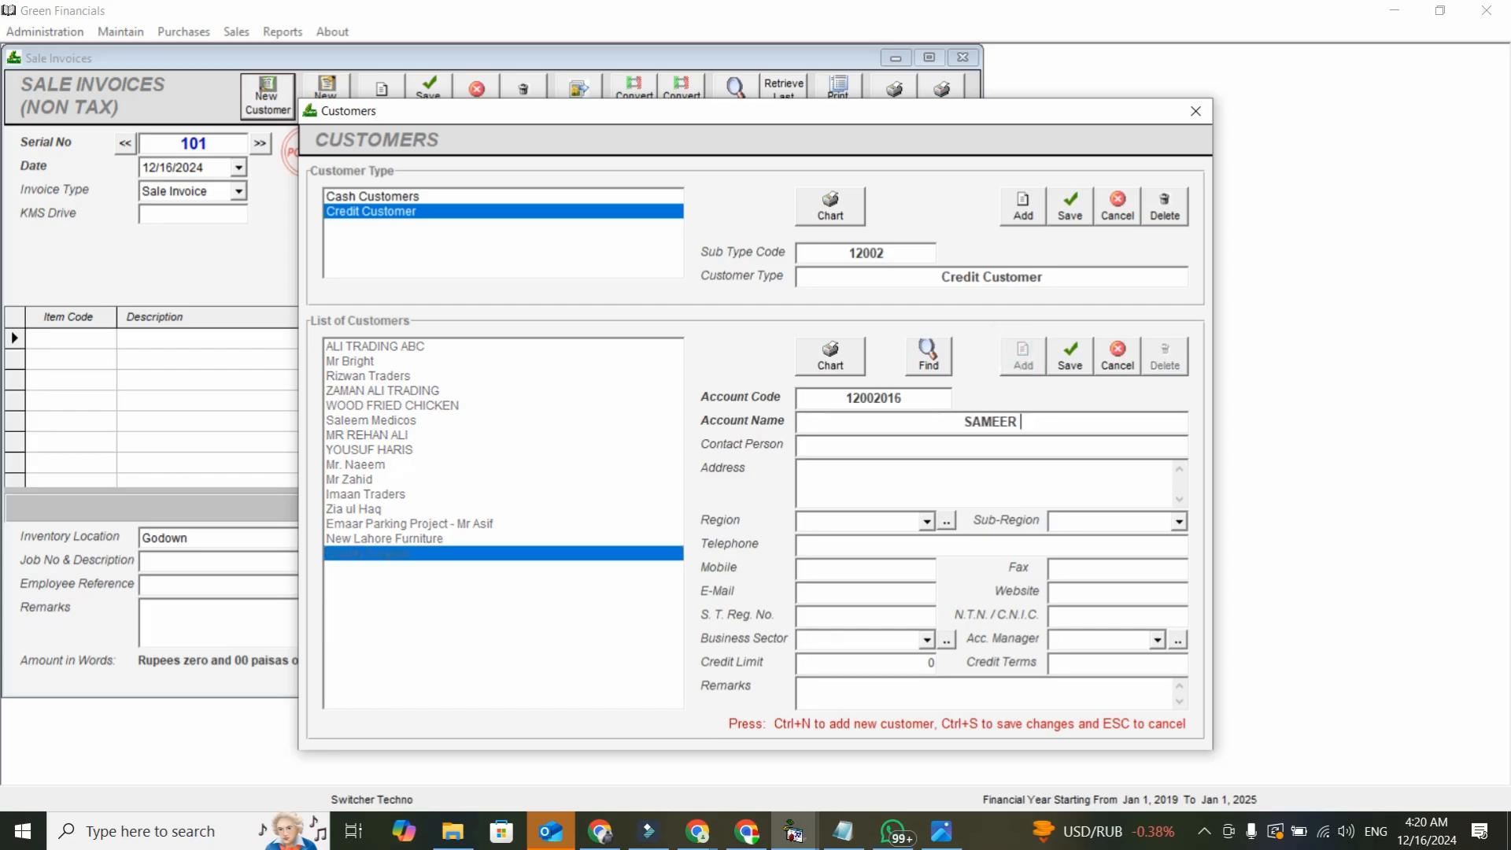
type(" TRADING")
key("Tab")
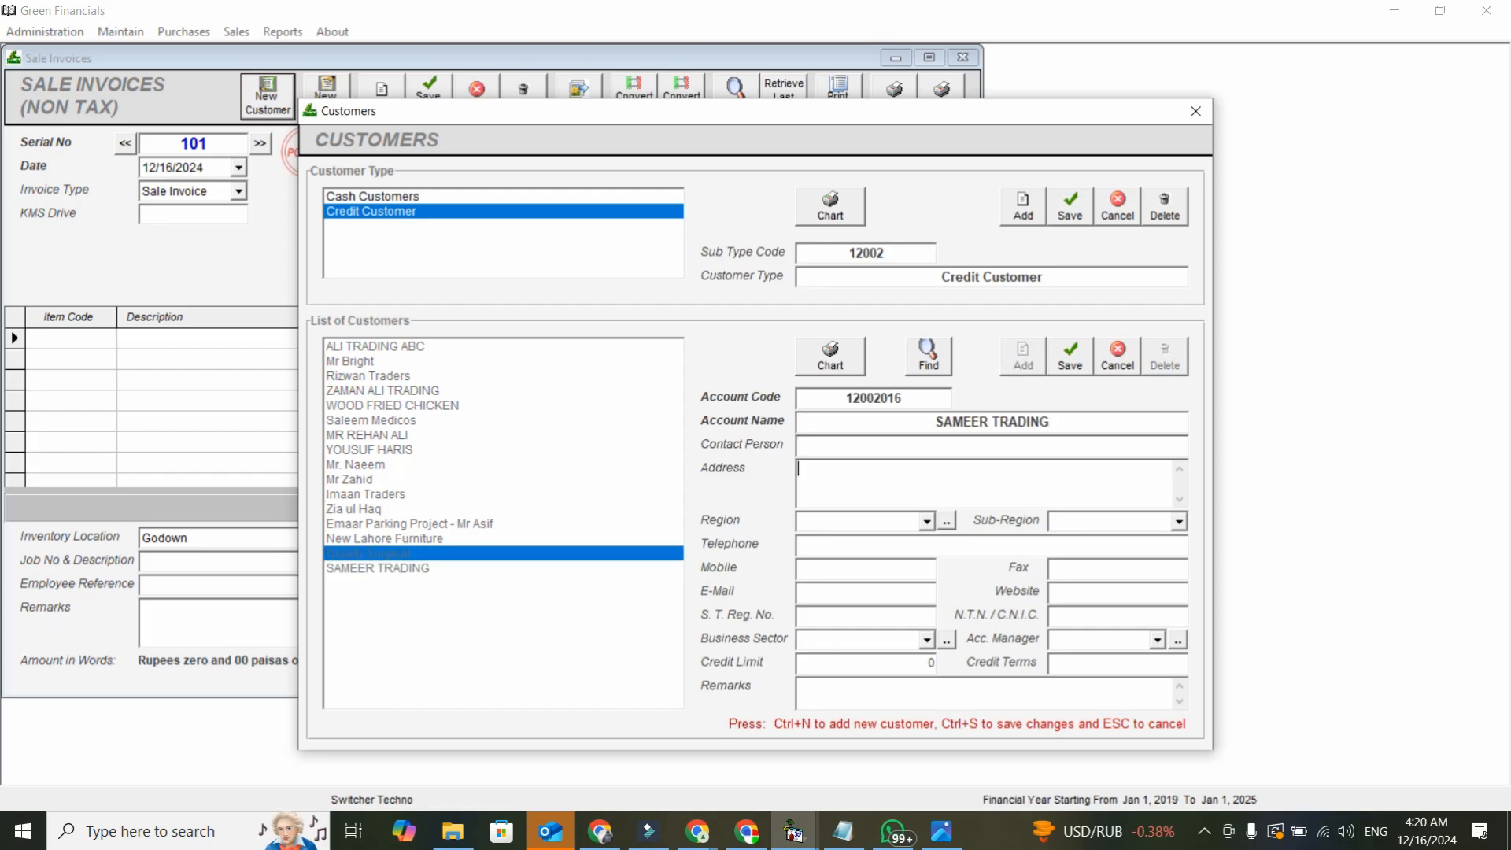
Step: Set the new customer's region, sub-region and business sector to None, save the record and close the customer list
key("Tab")
key("Tab")
key("Down")
key("Down")
key("Tab")
key("Tab")
key("Tab")
key("Tab")
key("Tab")
key("Tab")
key("Tab")
key("Tab")
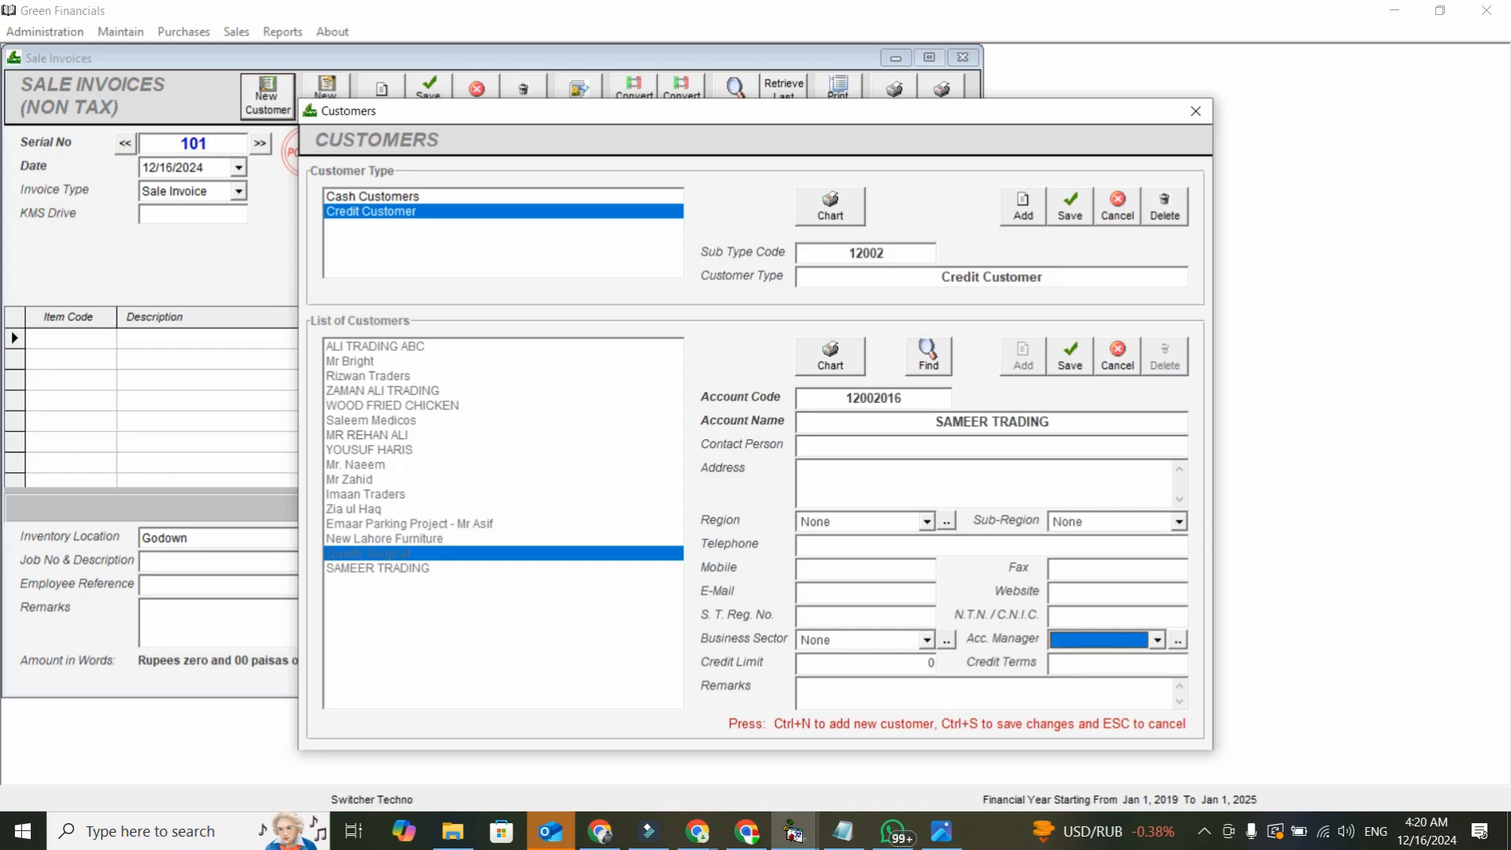
left_click(1084, 367)
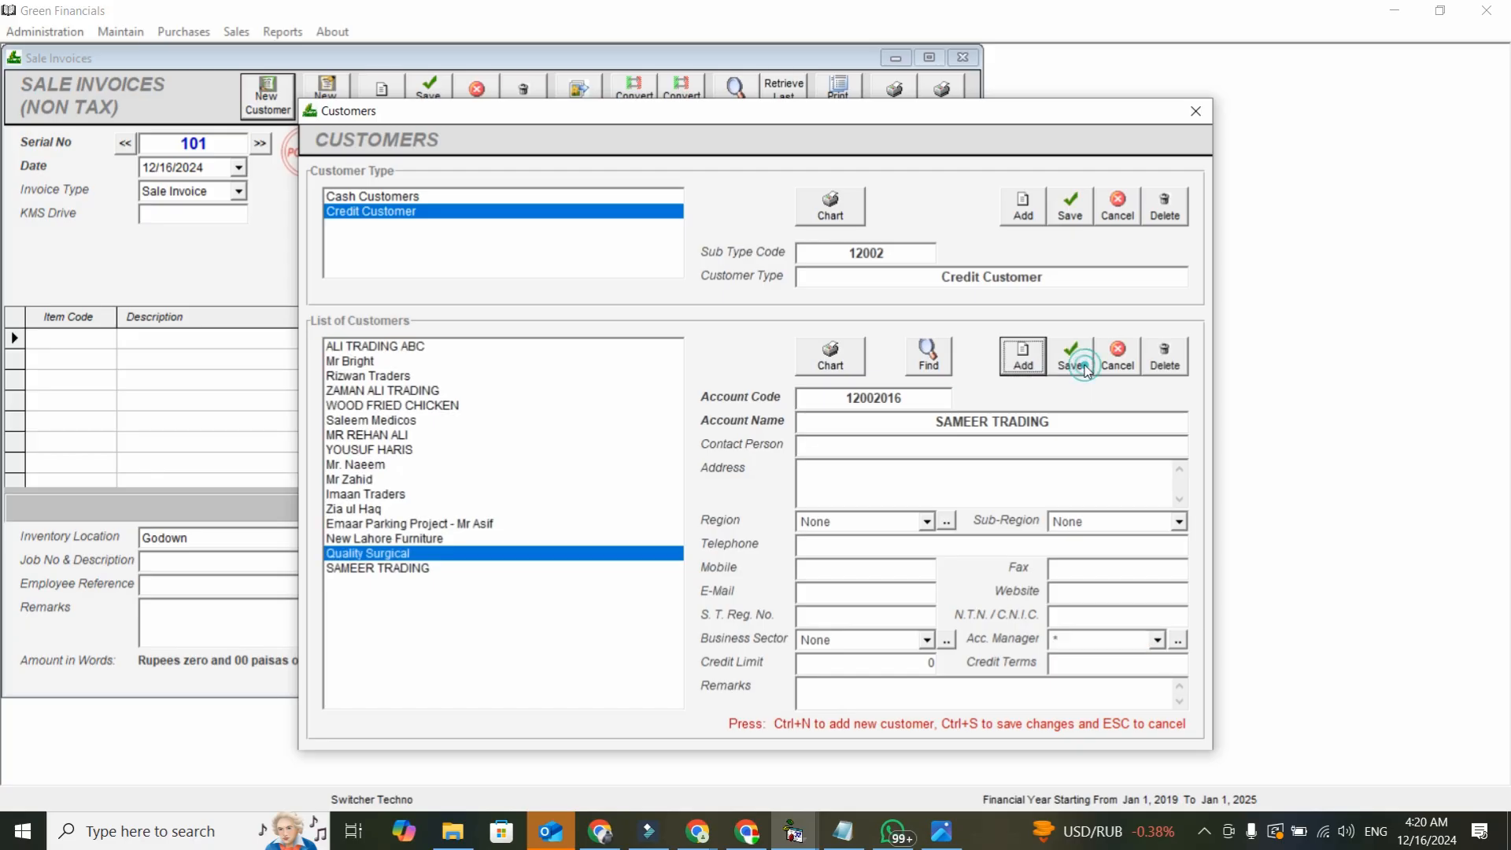
left_click(1196, 111)
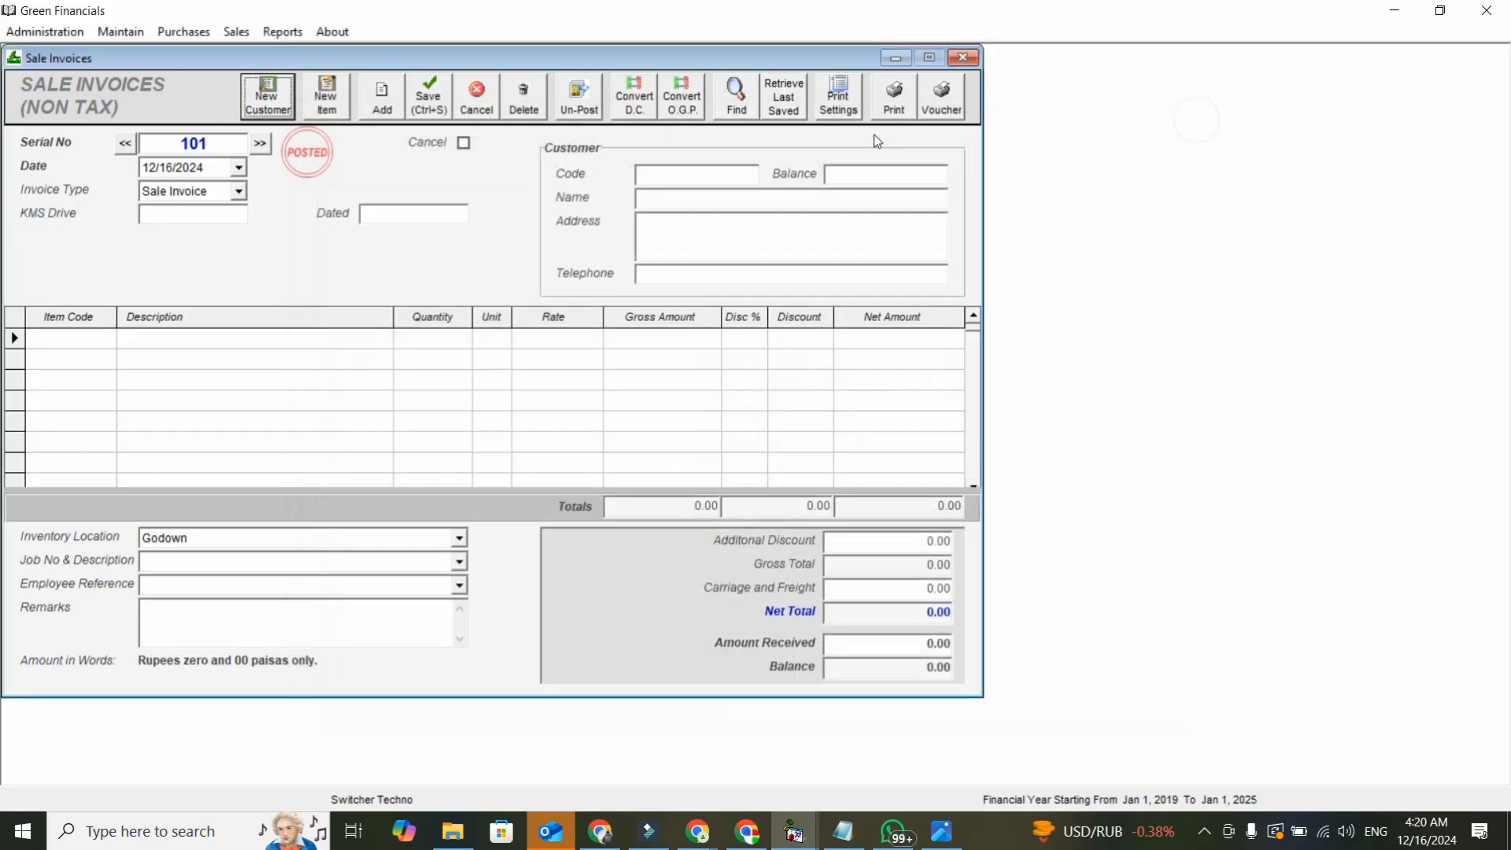
Step: Try to fill in the sales bill's customer by looking up SAM
left_click(745, 166)
type("W")
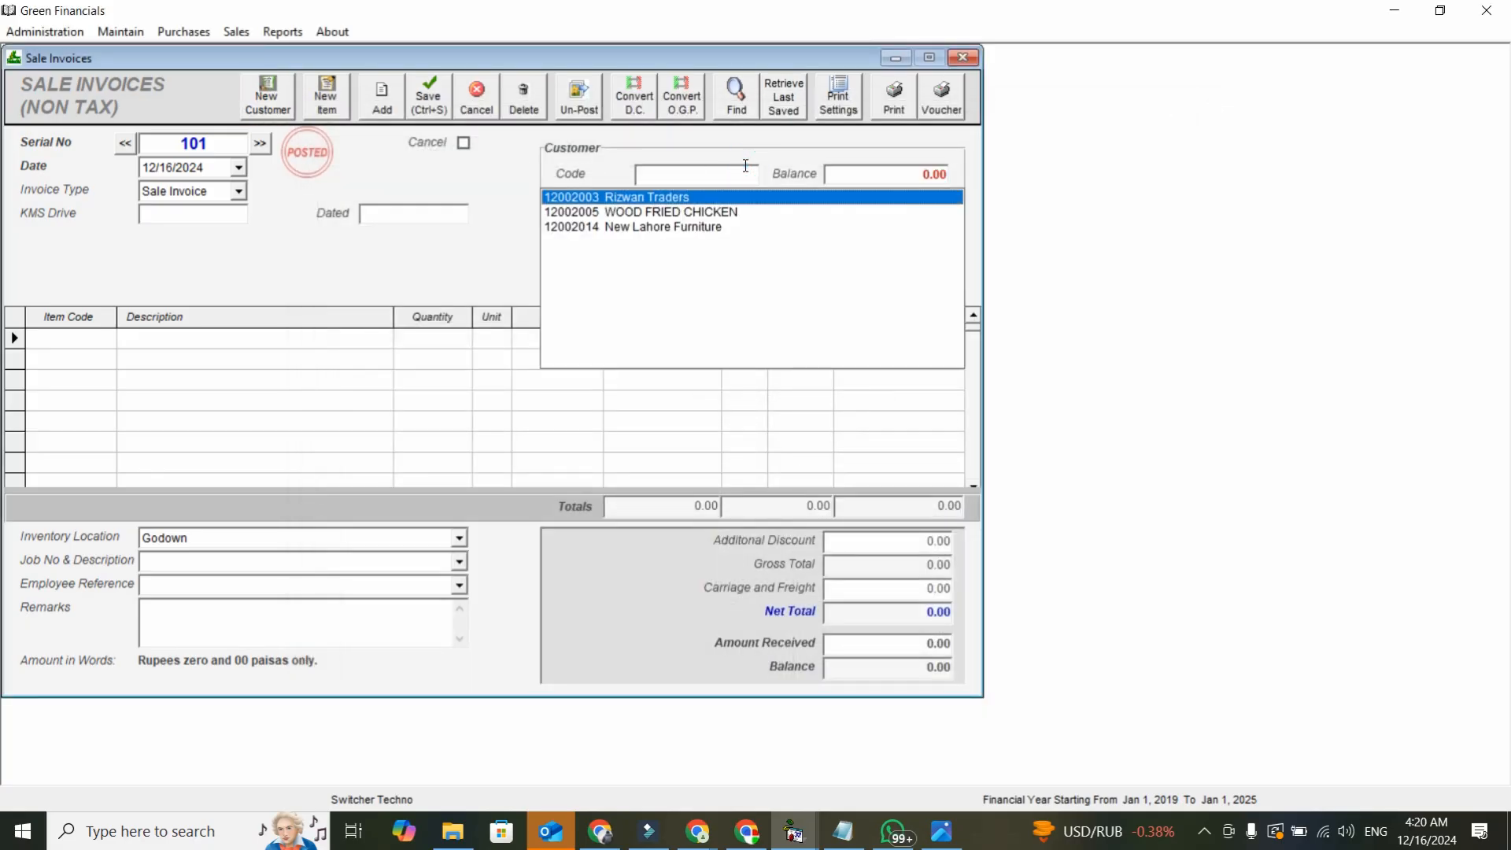
left_click(745, 166)
type("CA")
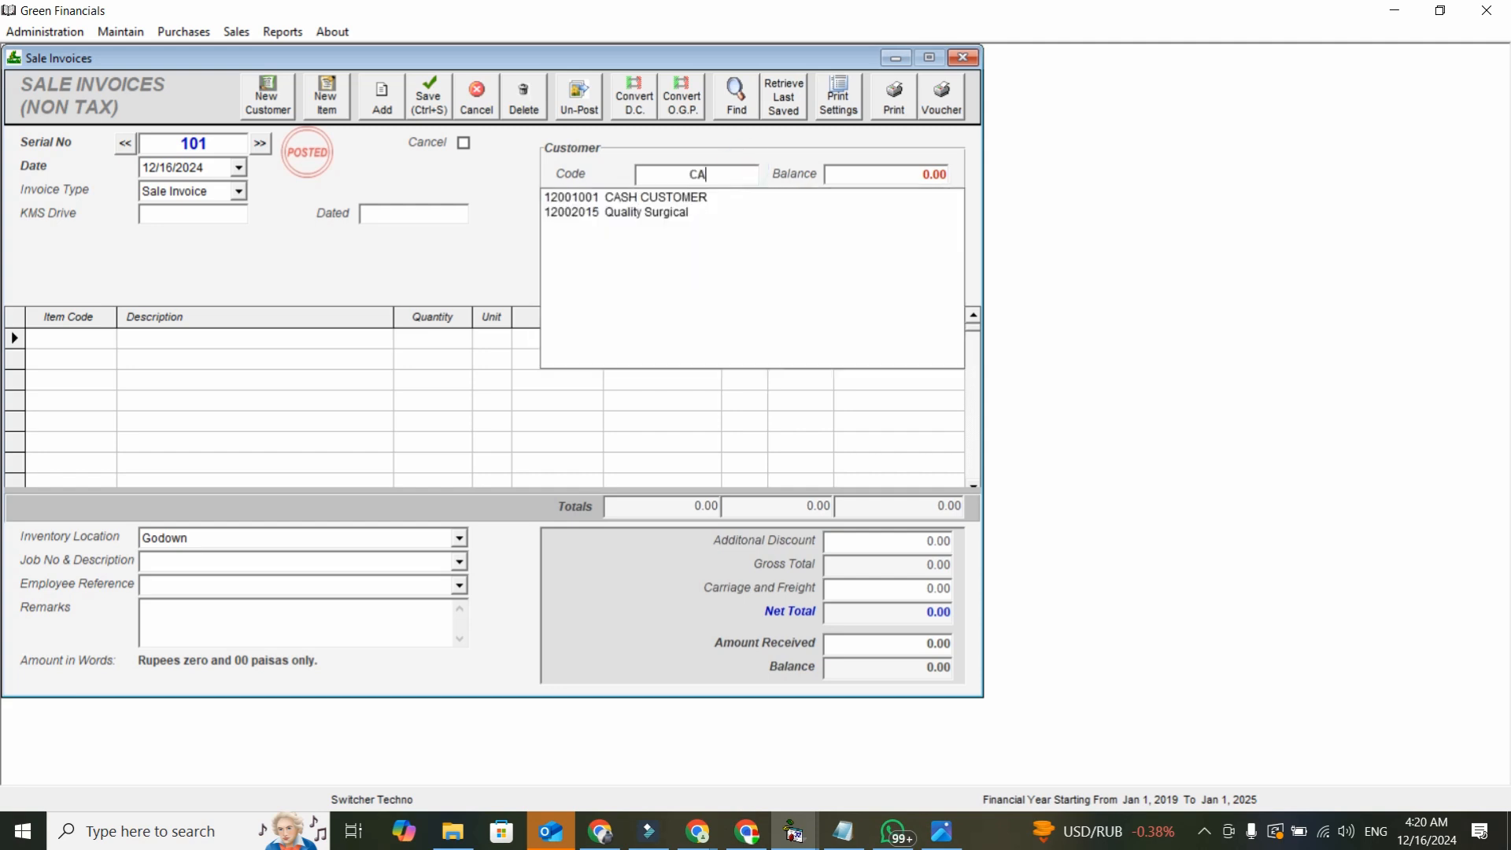
key("Down")
left_click(712, 170)
type("12002016")
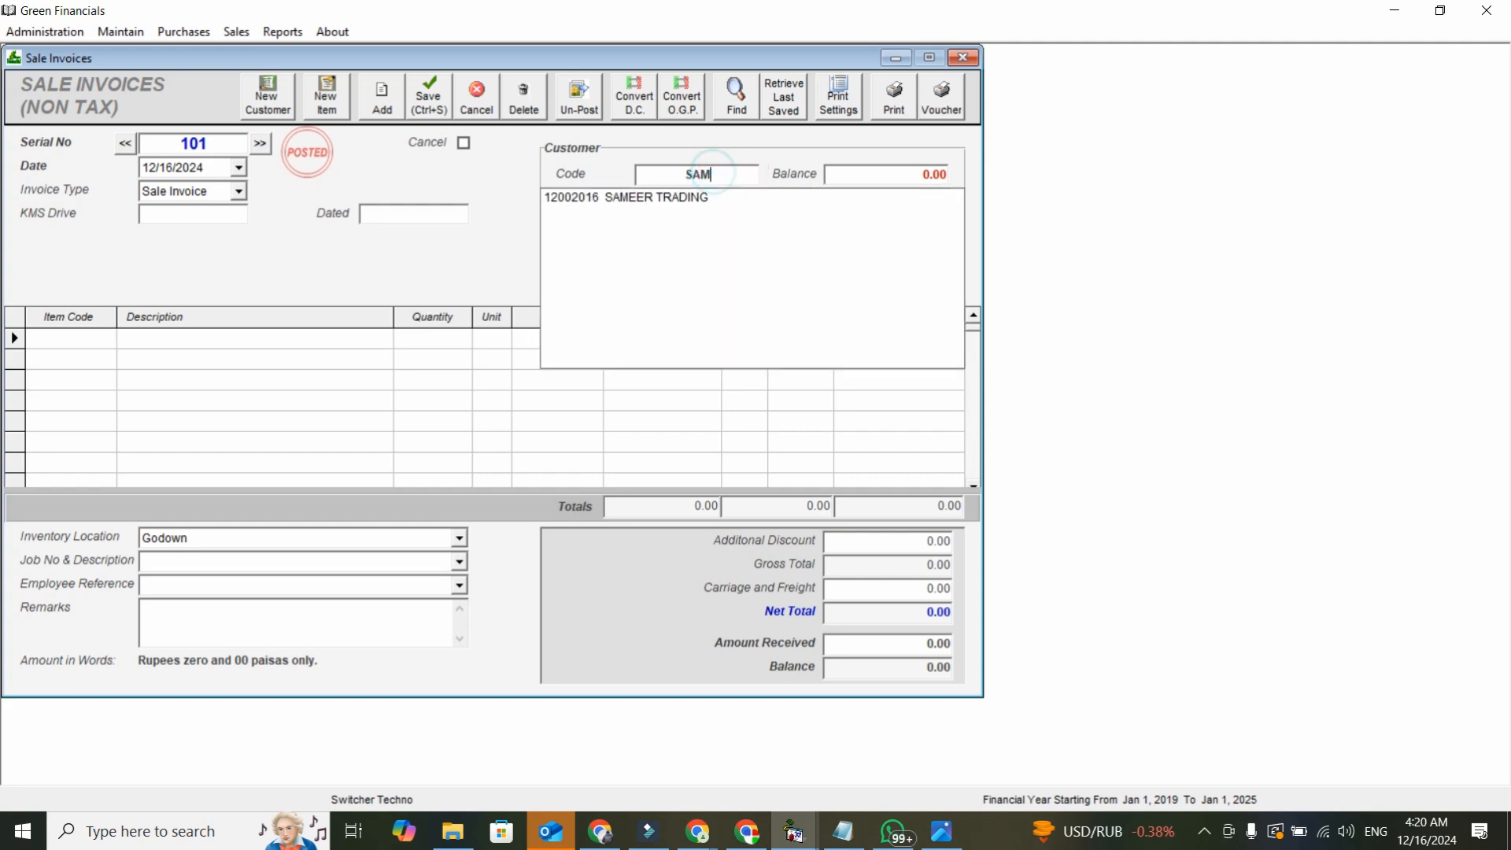
key("Return")
Step: Check SAMEER TRADING in the customer list and select it as the sales bill's customer
left_click(268, 90)
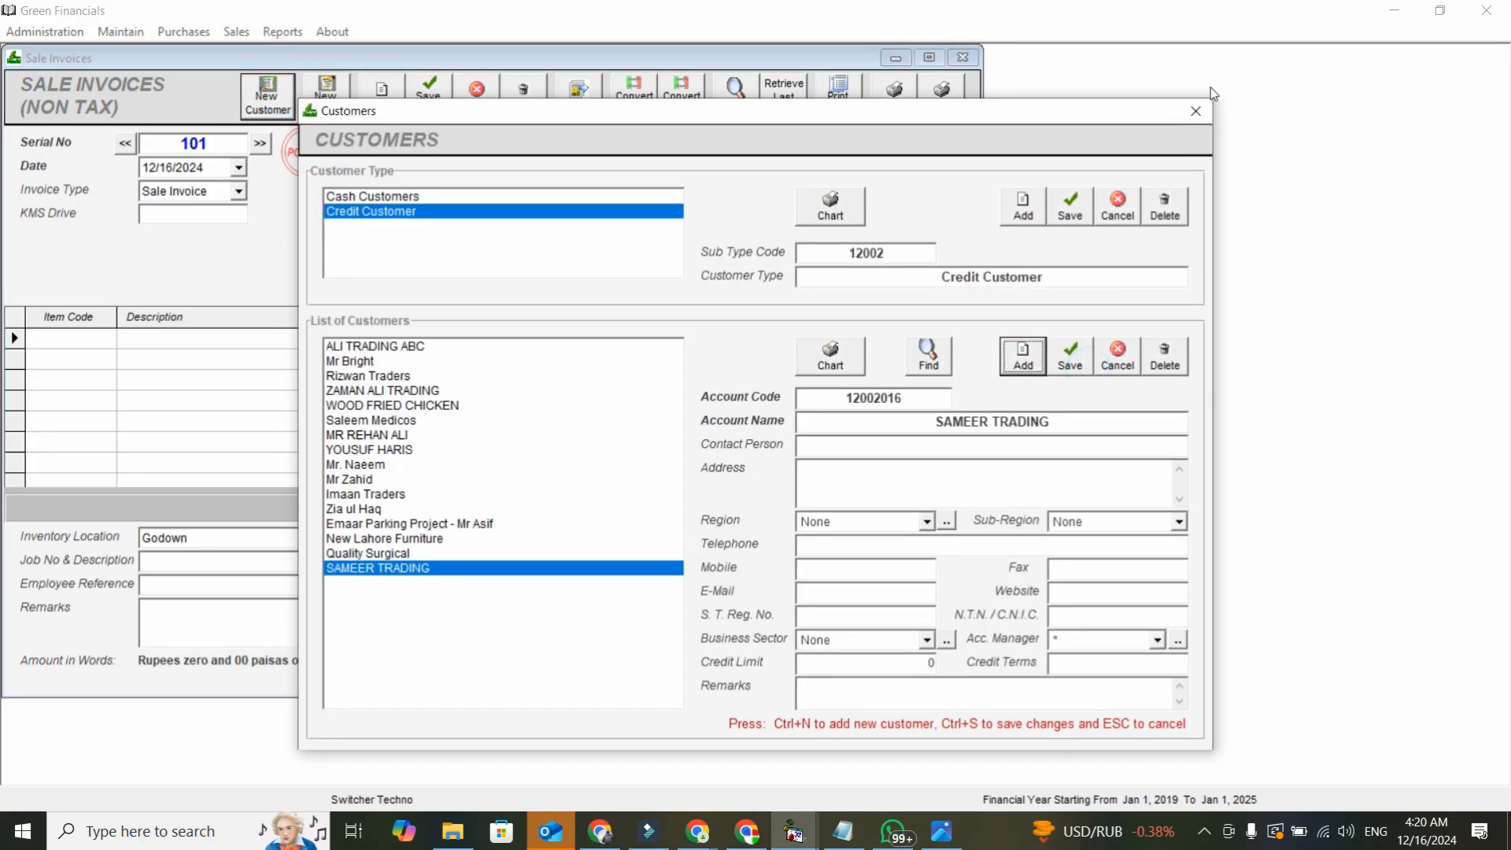
left_click(1196, 111)
double_click(756, 174)
type("SA")
key("Down")
key("Return")
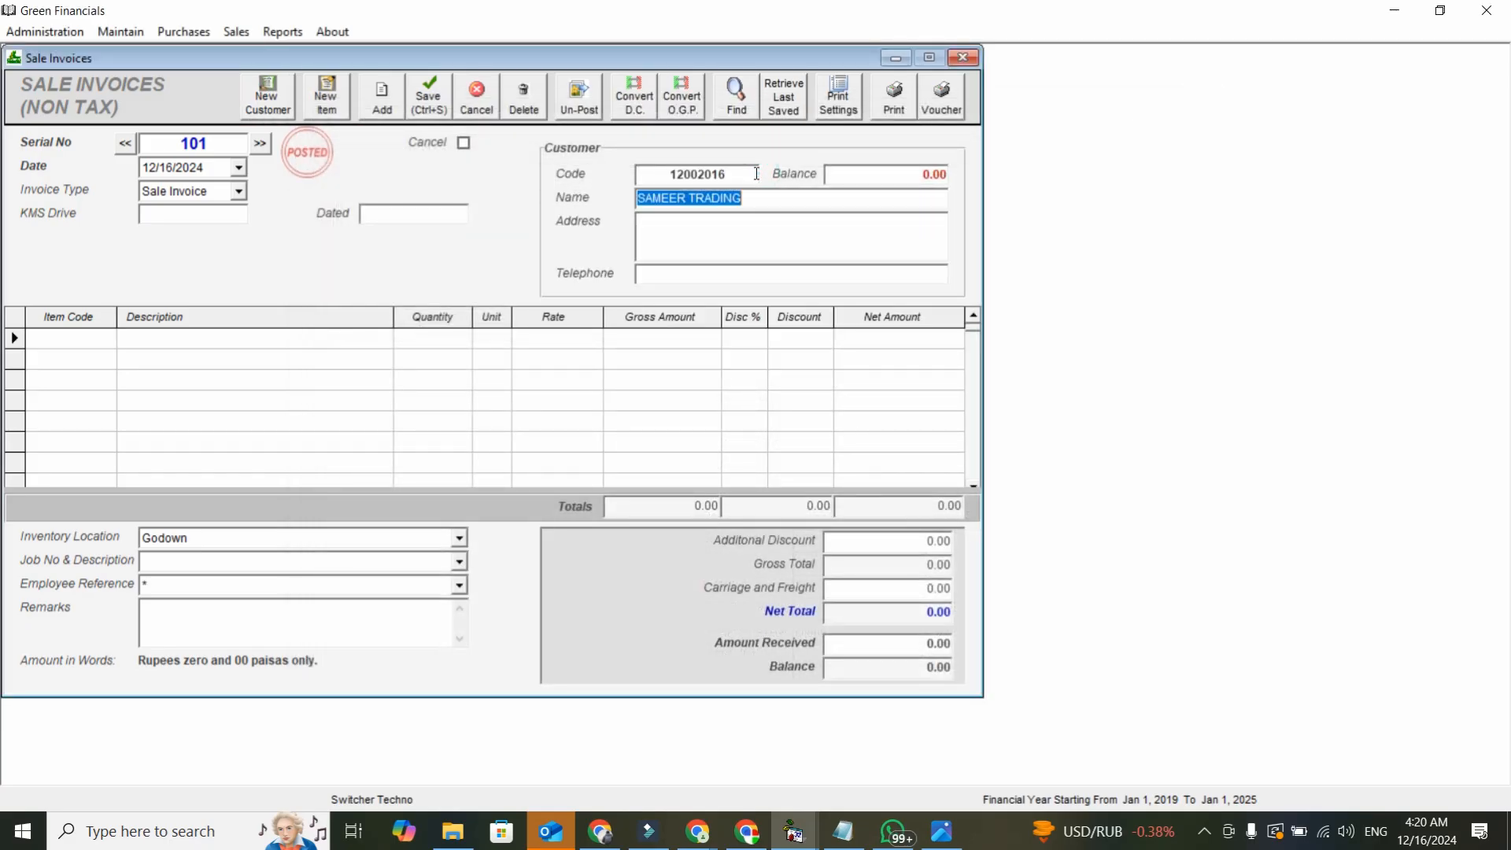
Step: Add a line for 4 pcs of 4X4 TYRE DUNLOP at a rate of 8000 to the sales bill
left_click(94, 341)
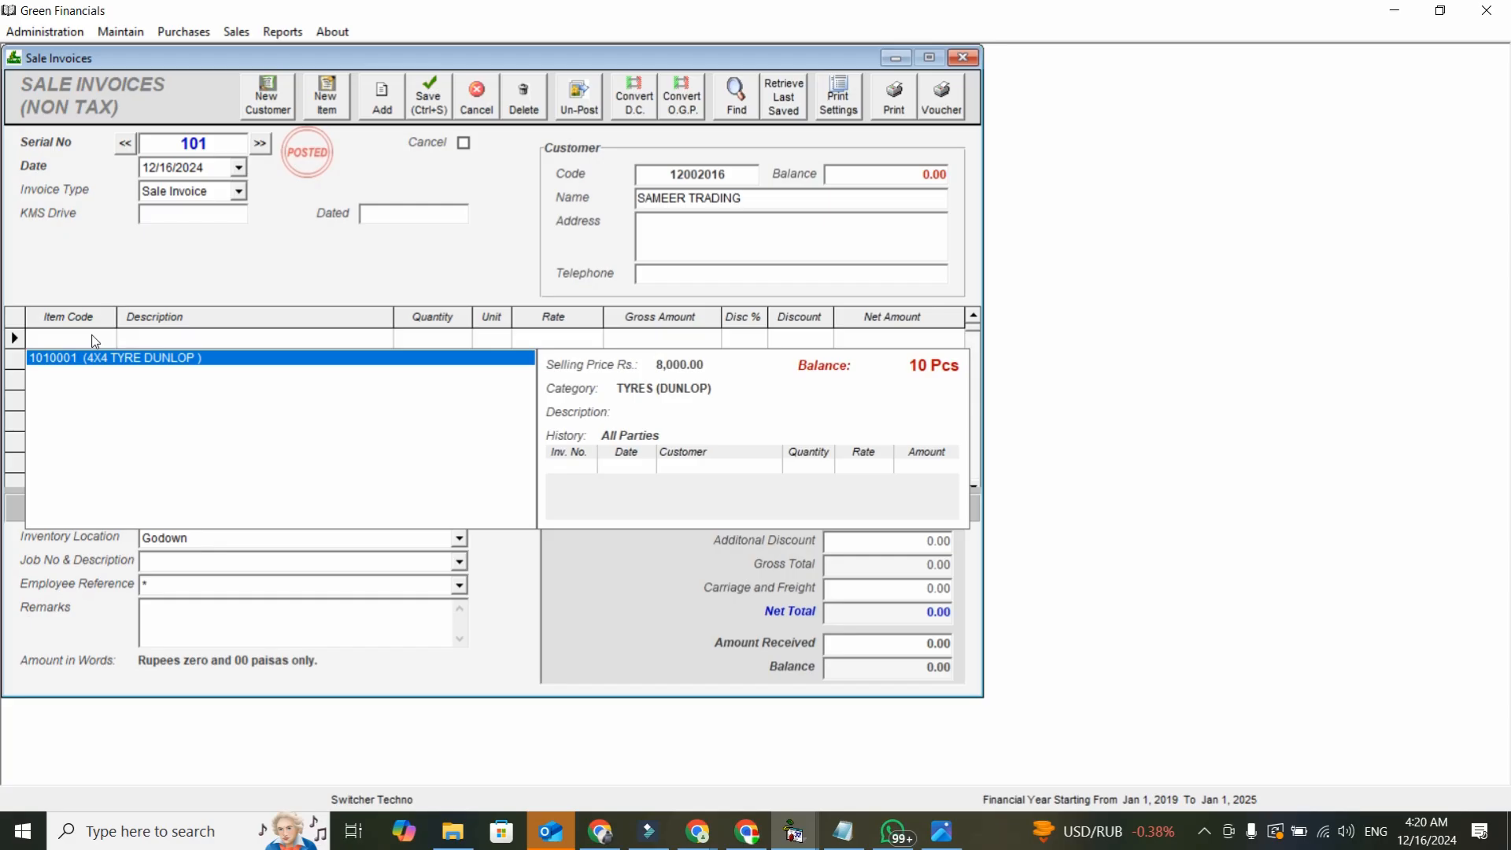
key("Return")
type("2")
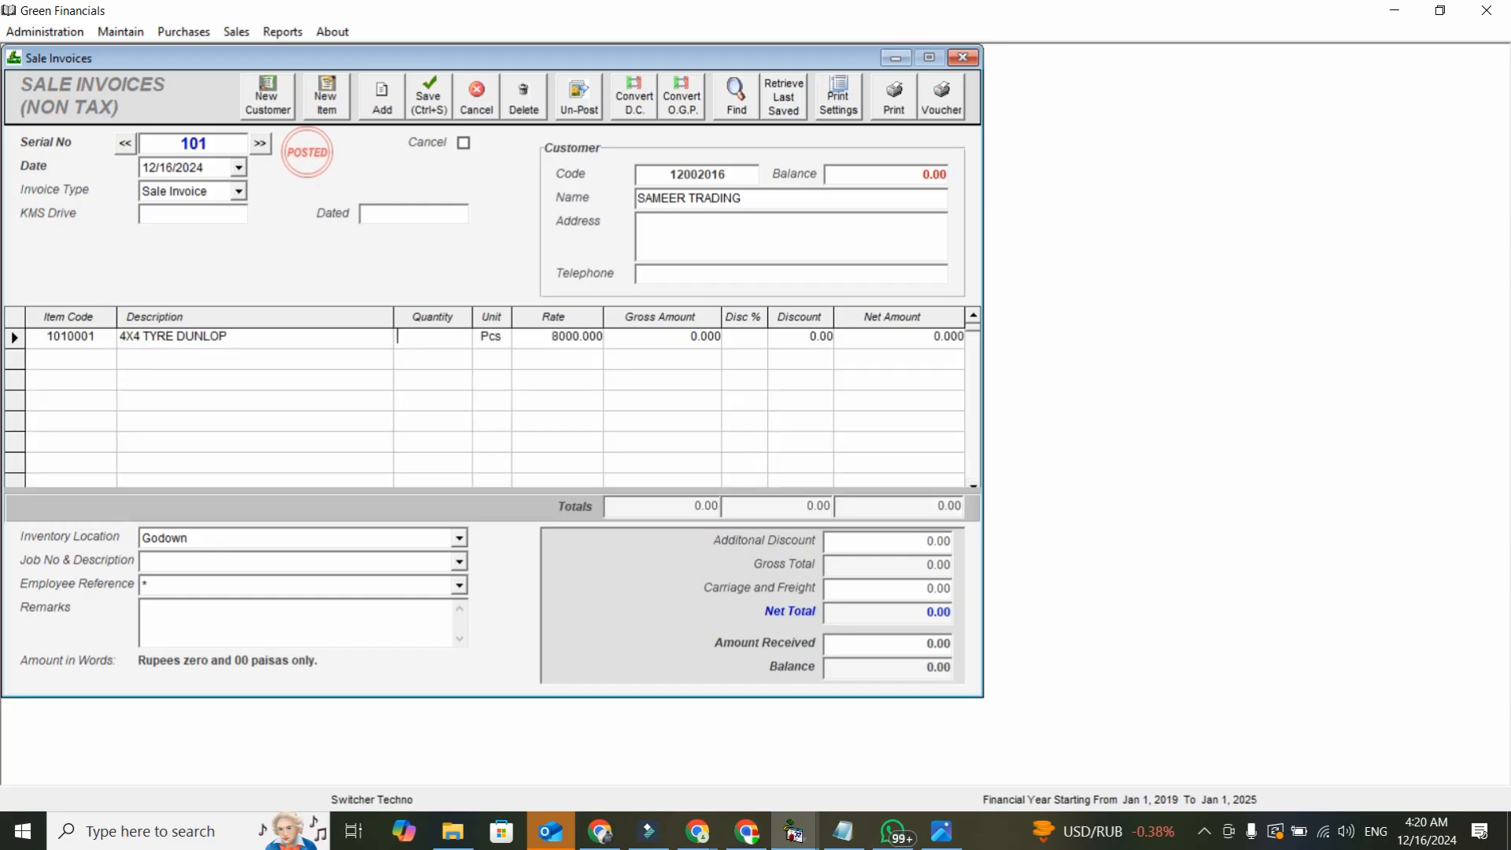
key("Return")
key("Return")
key("Return")
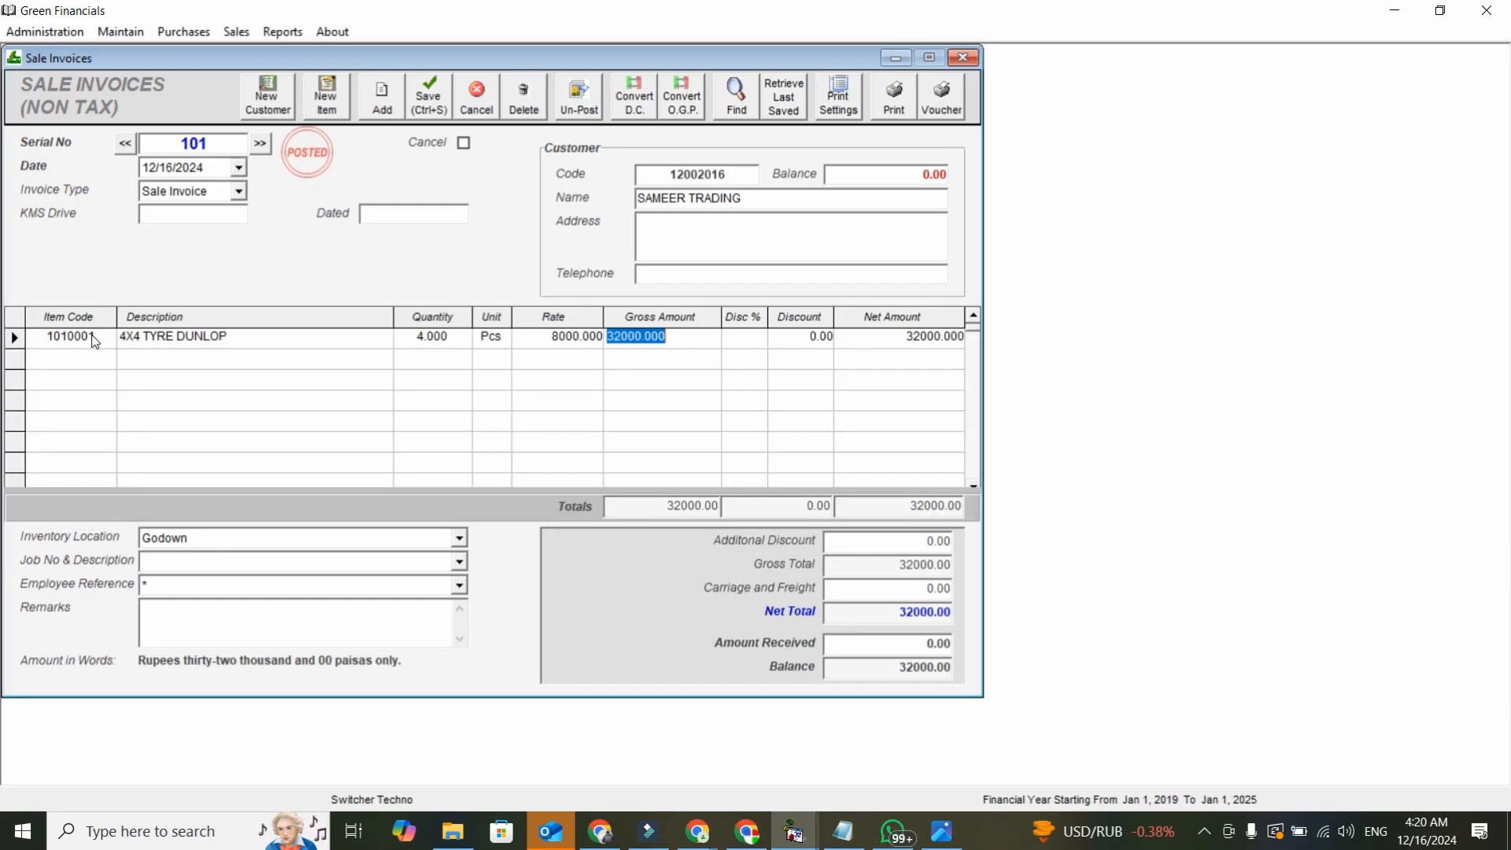
Step: Enter an amount received of 30000 on the sales bill, then open its print preview and close it
left_click(922, 647)
left_click(905, 618)
left_click(911, 647)
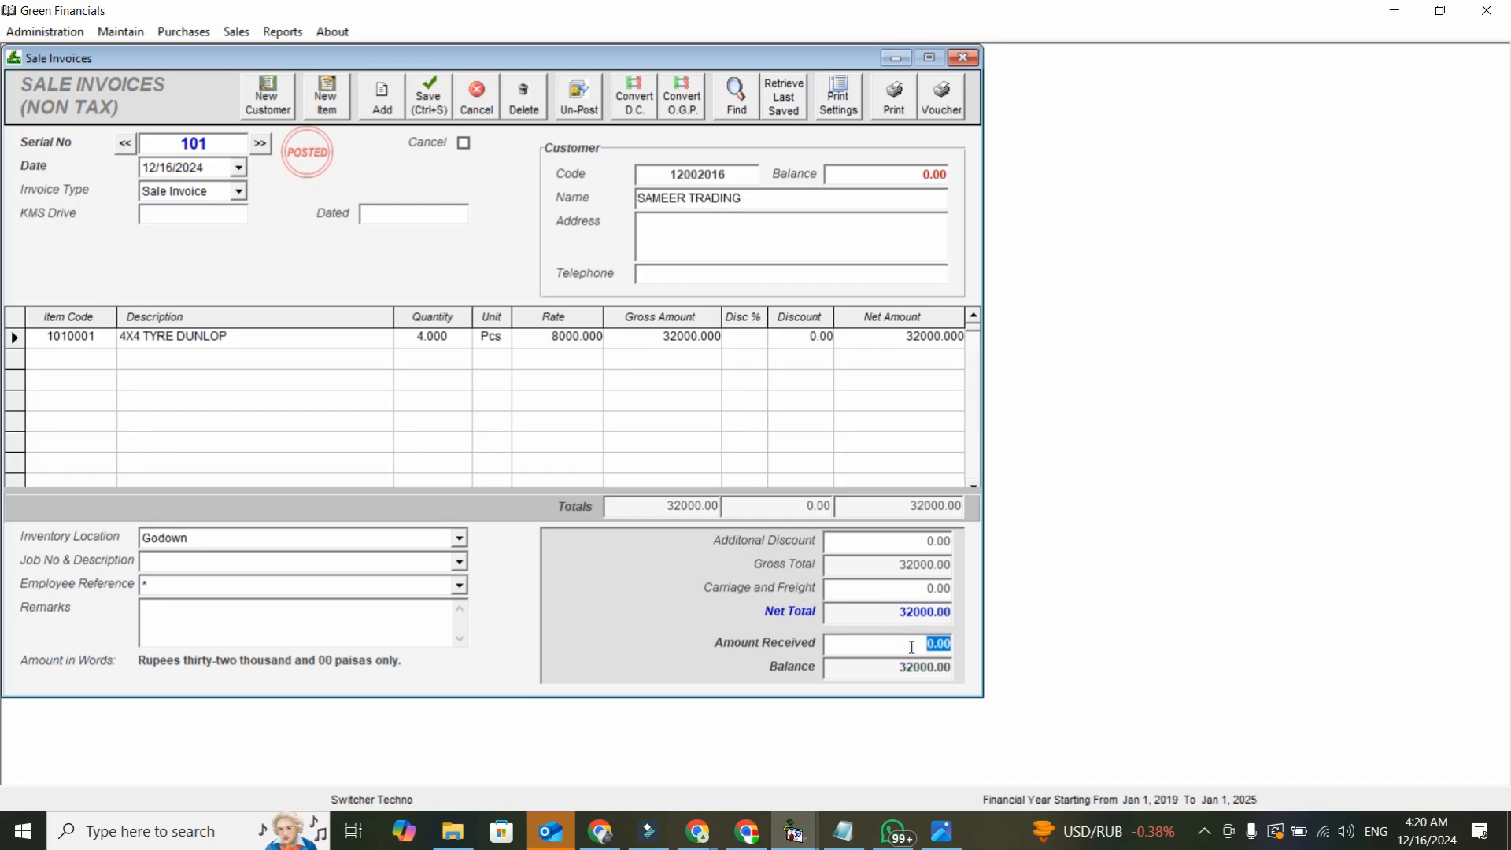
type("30000")
left_click(914, 670)
left_click(918, 672)
left_click(892, 100)
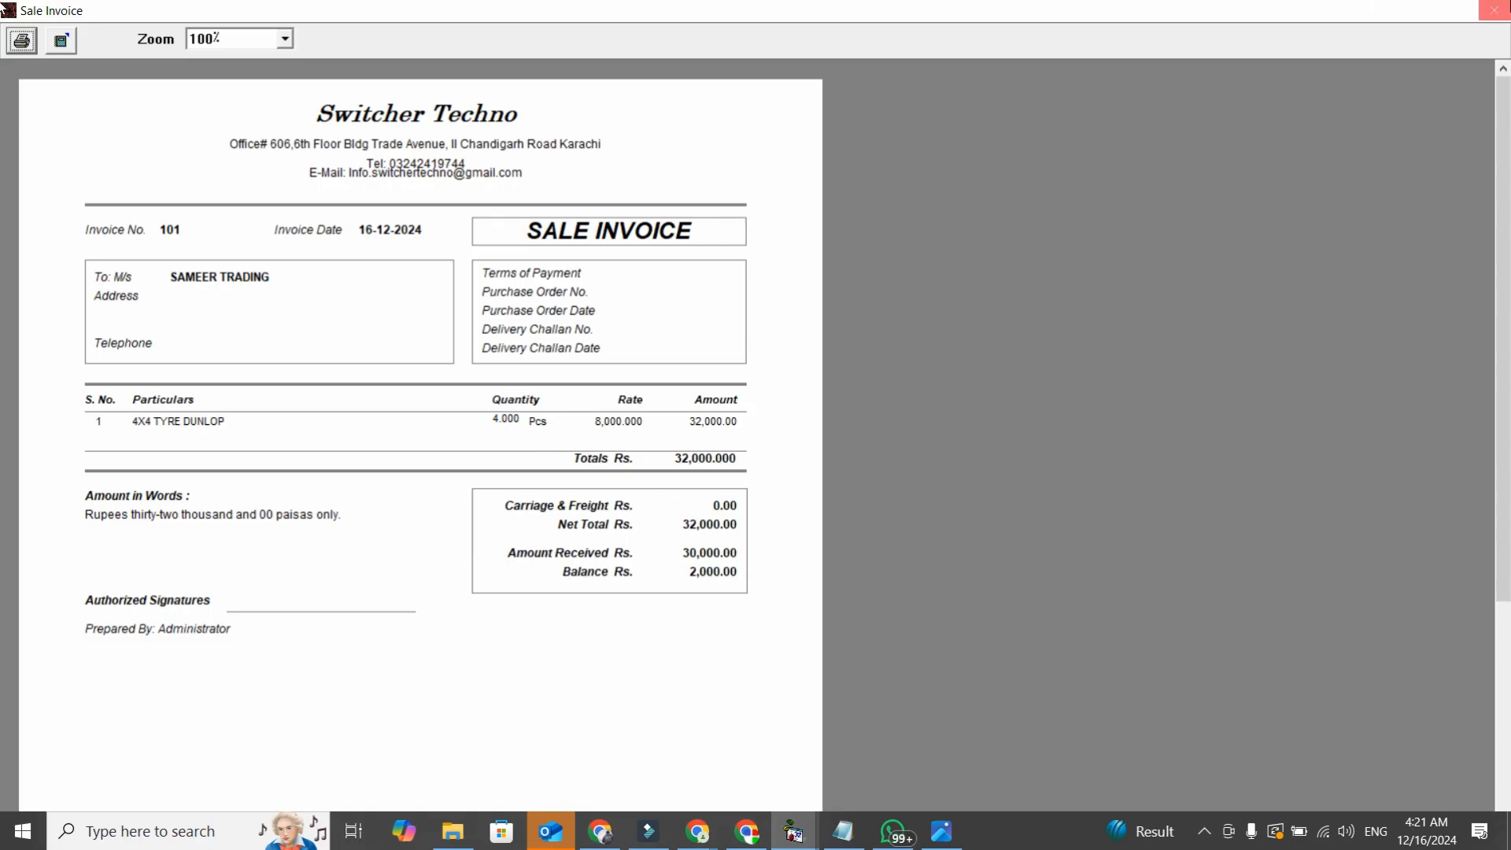
left_click(1493, 10)
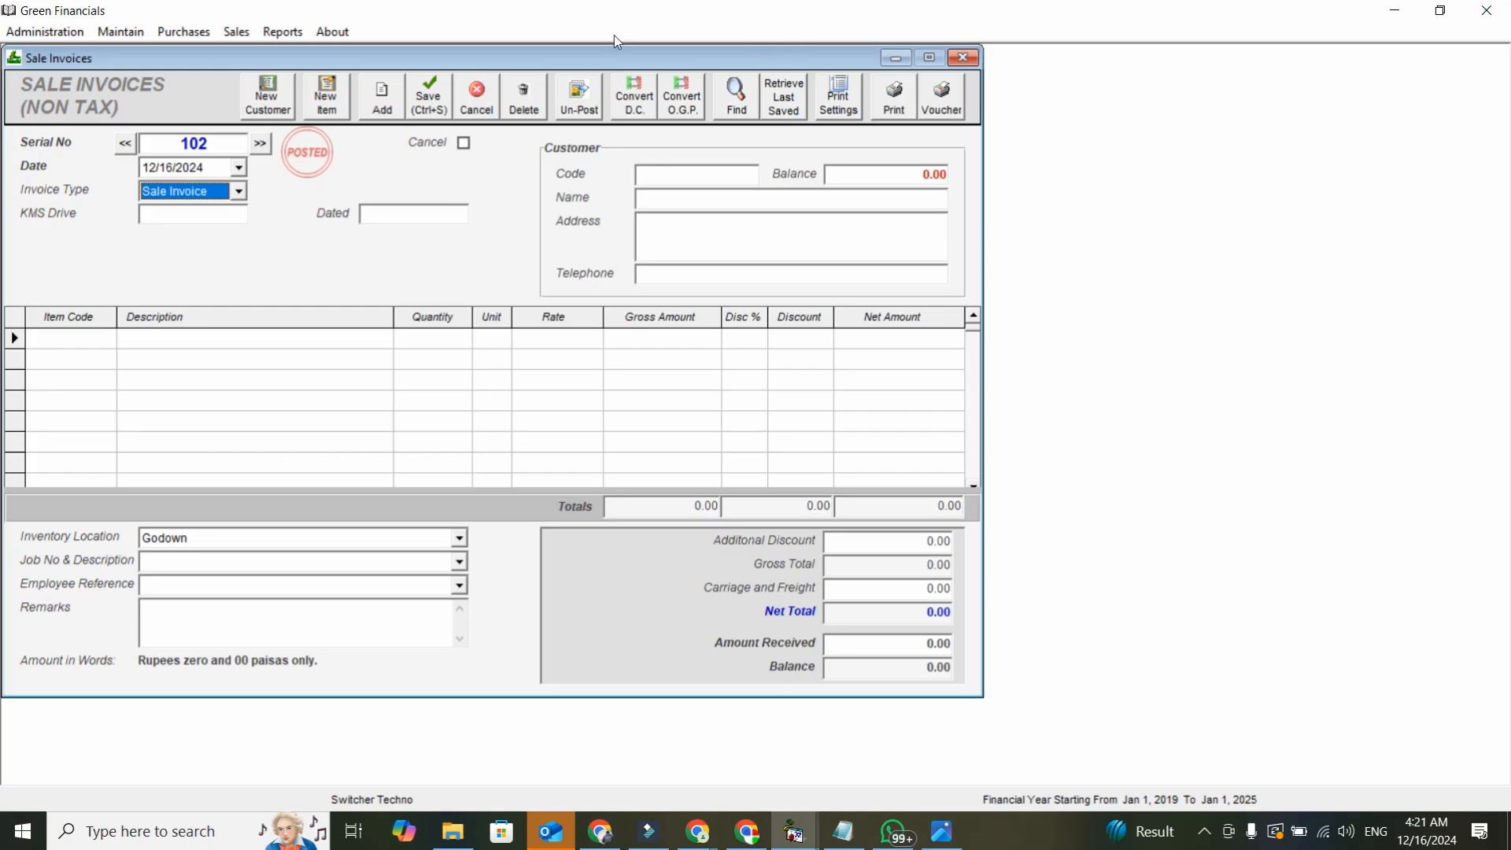
Step: Display the inventory balances again and check the tyre's quantity in, quantity out, closing balance and total value after the sale
left_click(289, 33)
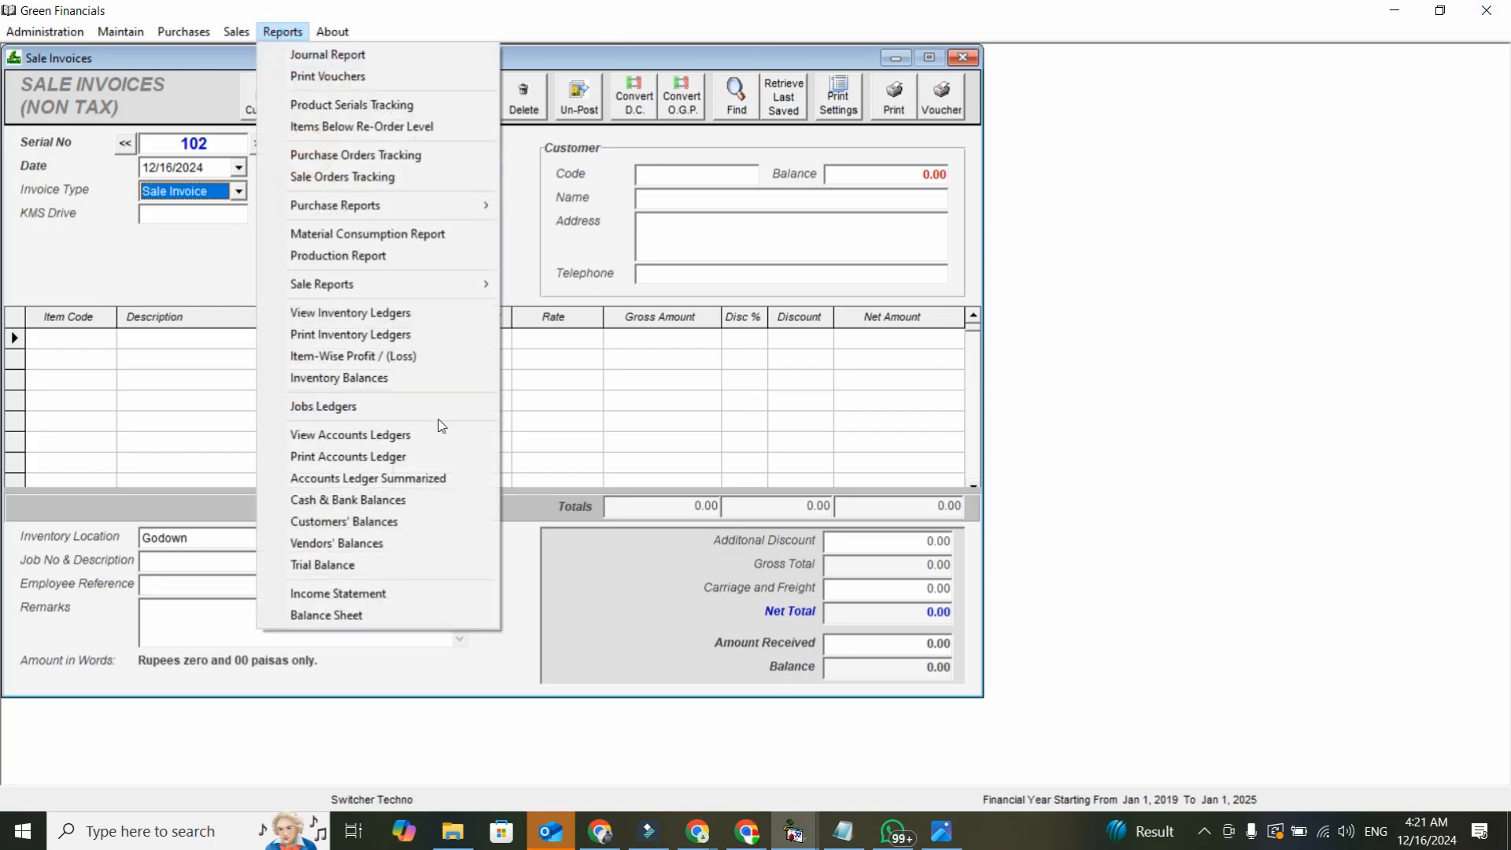
left_click(435, 380)
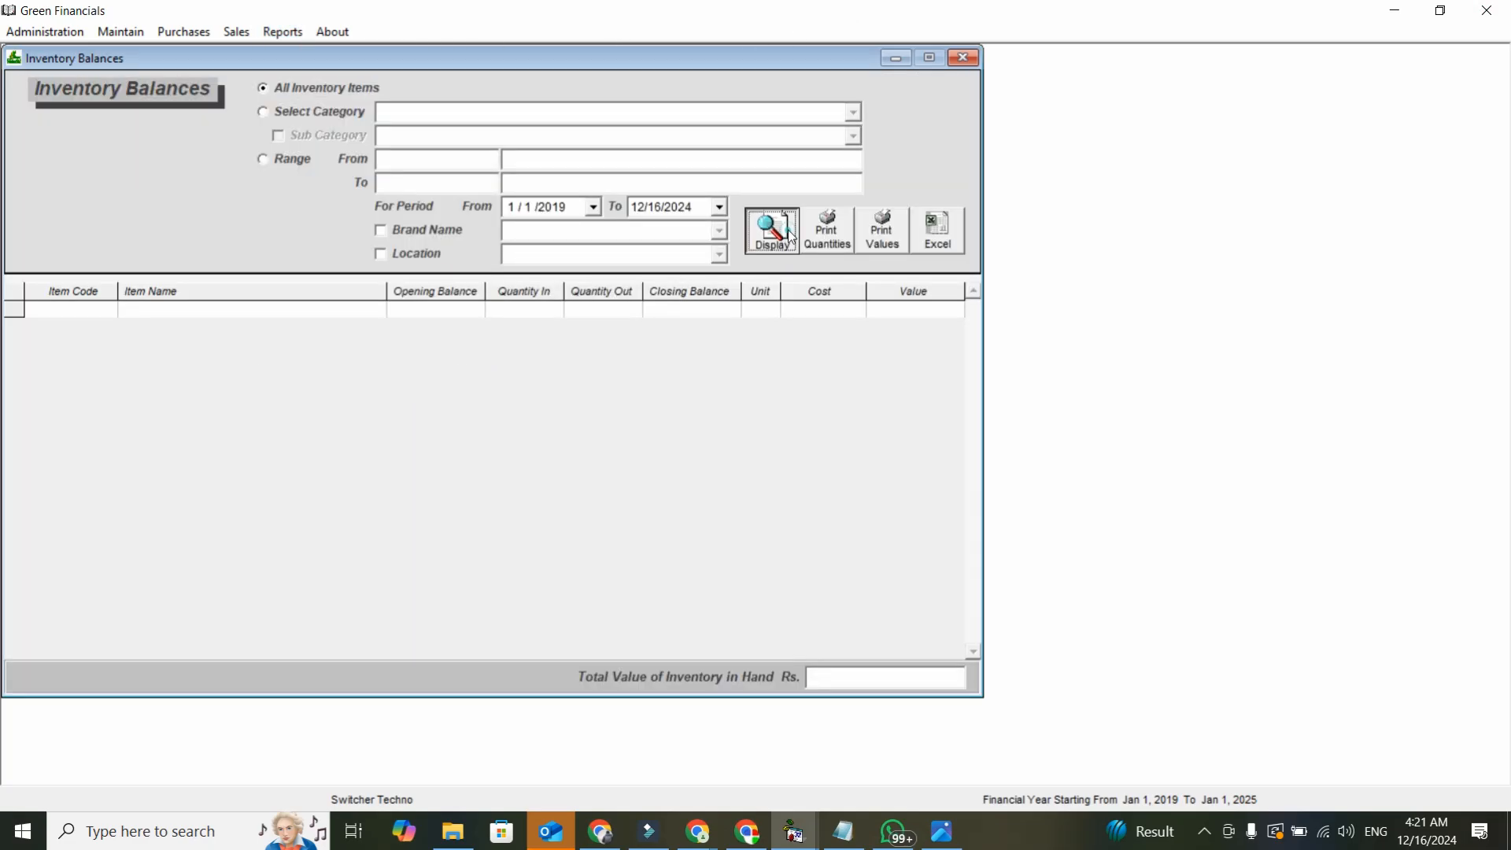
left_click(767, 245)
left_click(541, 313)
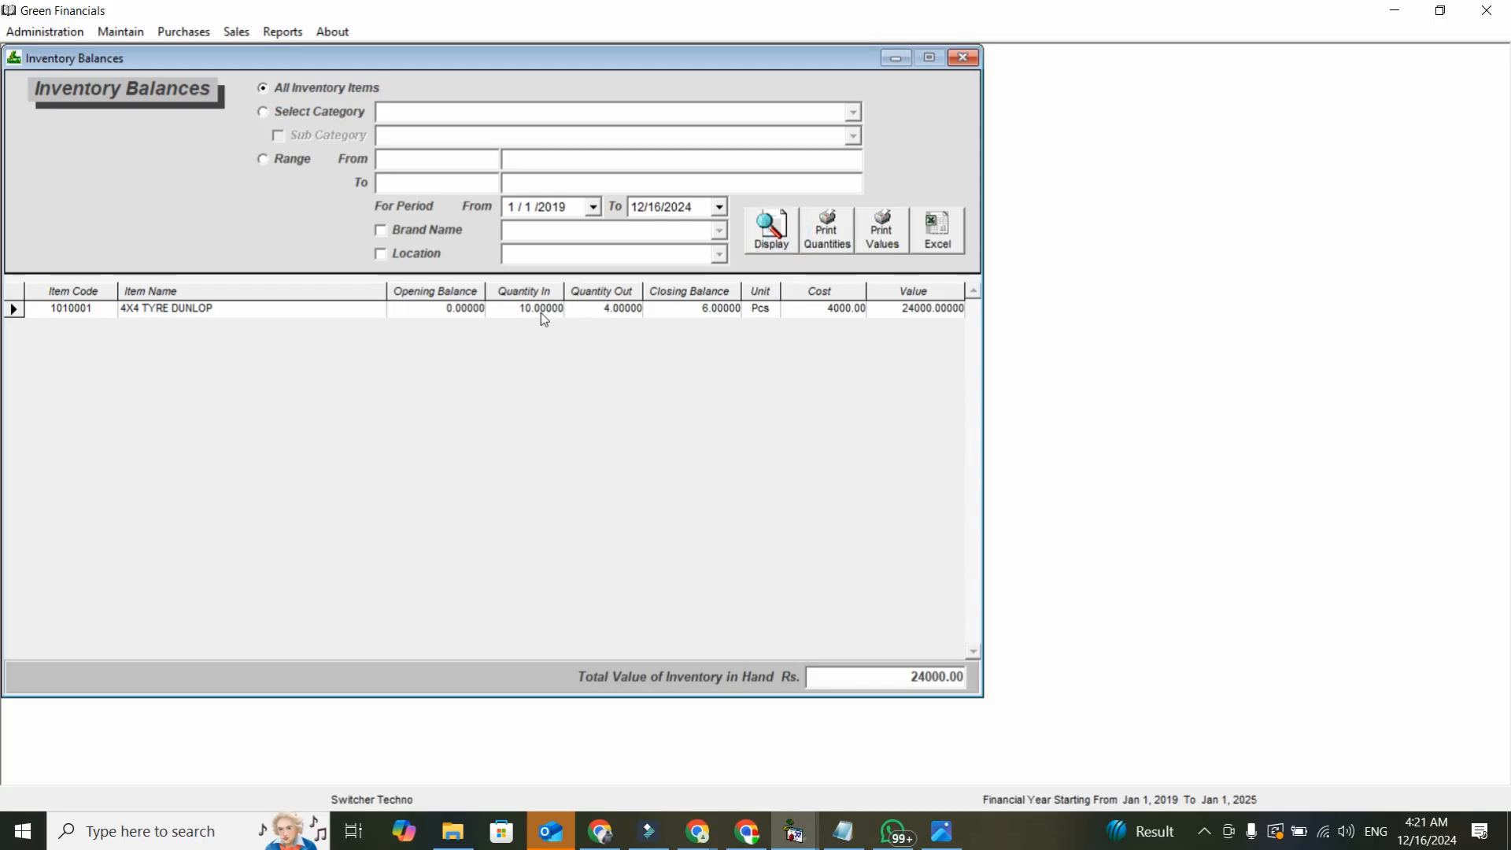
left_click(599, 312)
left_click(696, 320)
left_click_drag(905, 676, 961, 684)
Step: Display the inventory balances filtered to category TYRES and sub category SERVICE
left_click(351, 108)
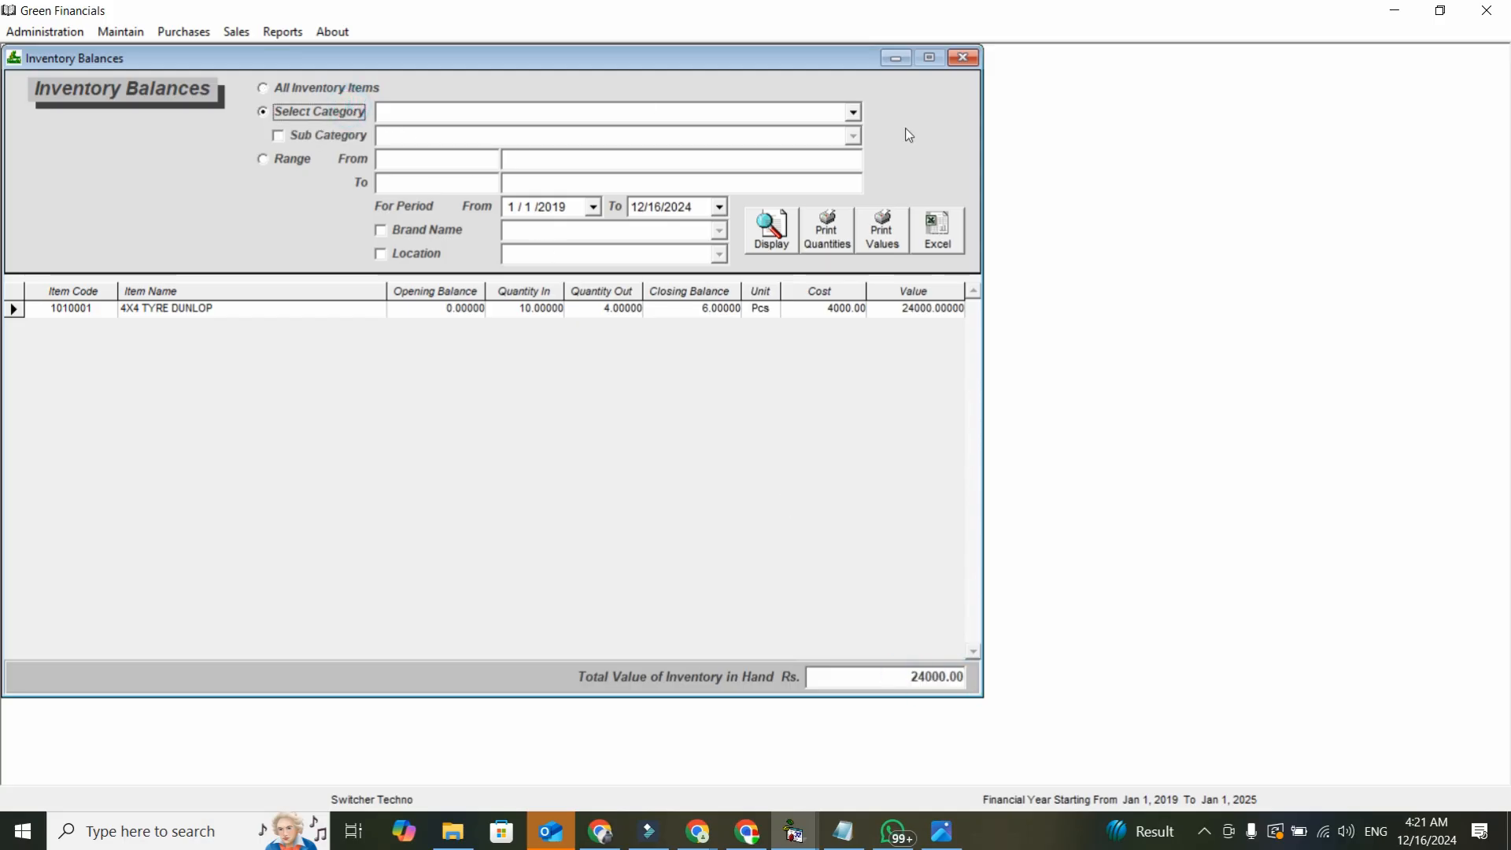
left_click(852, 114)
left_click(808, 158)
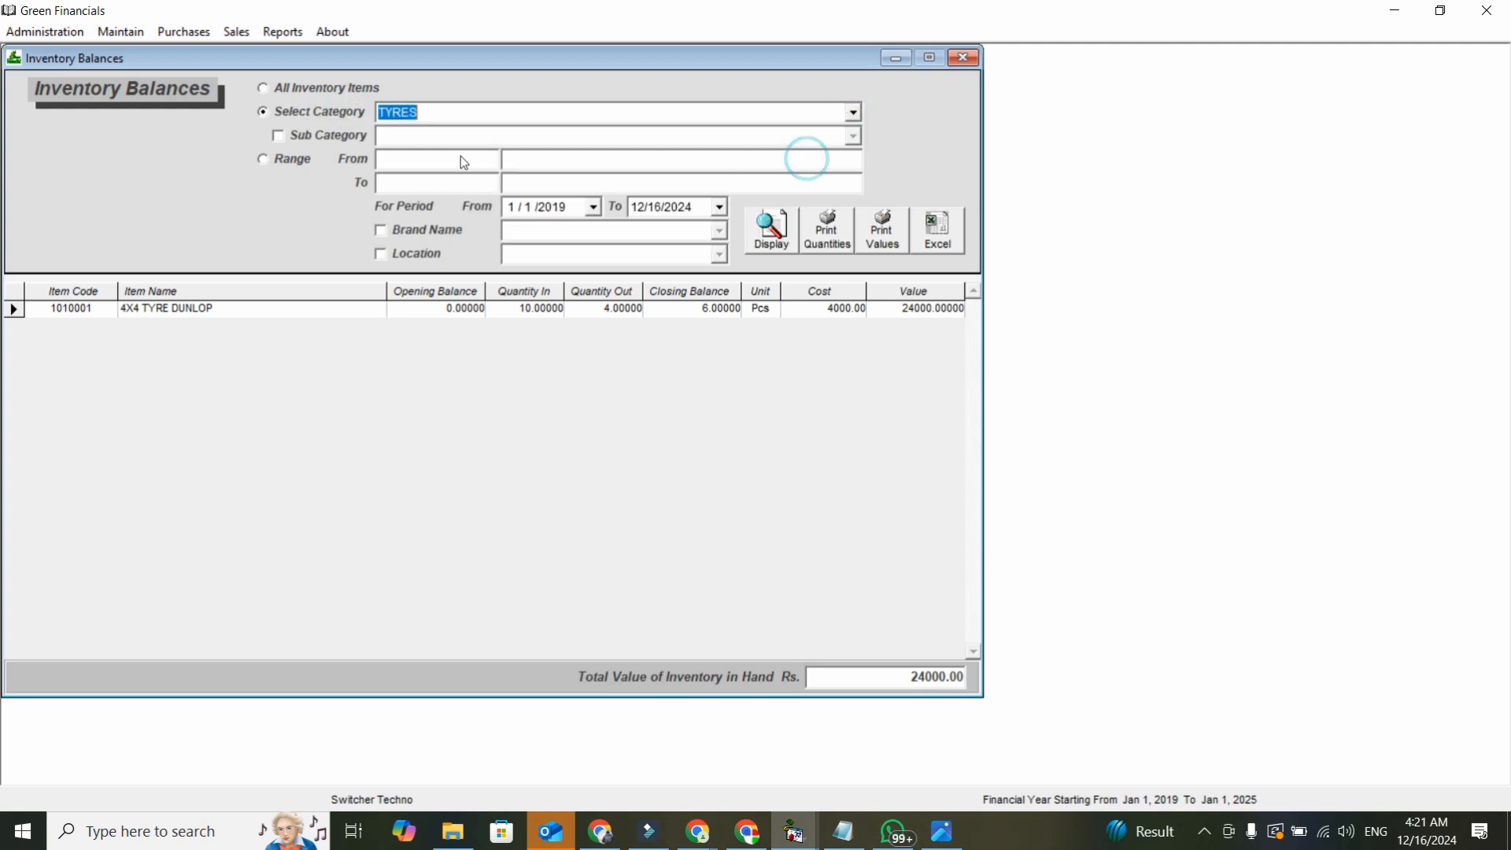
left_click(356, 137)
left_click(852, 134)
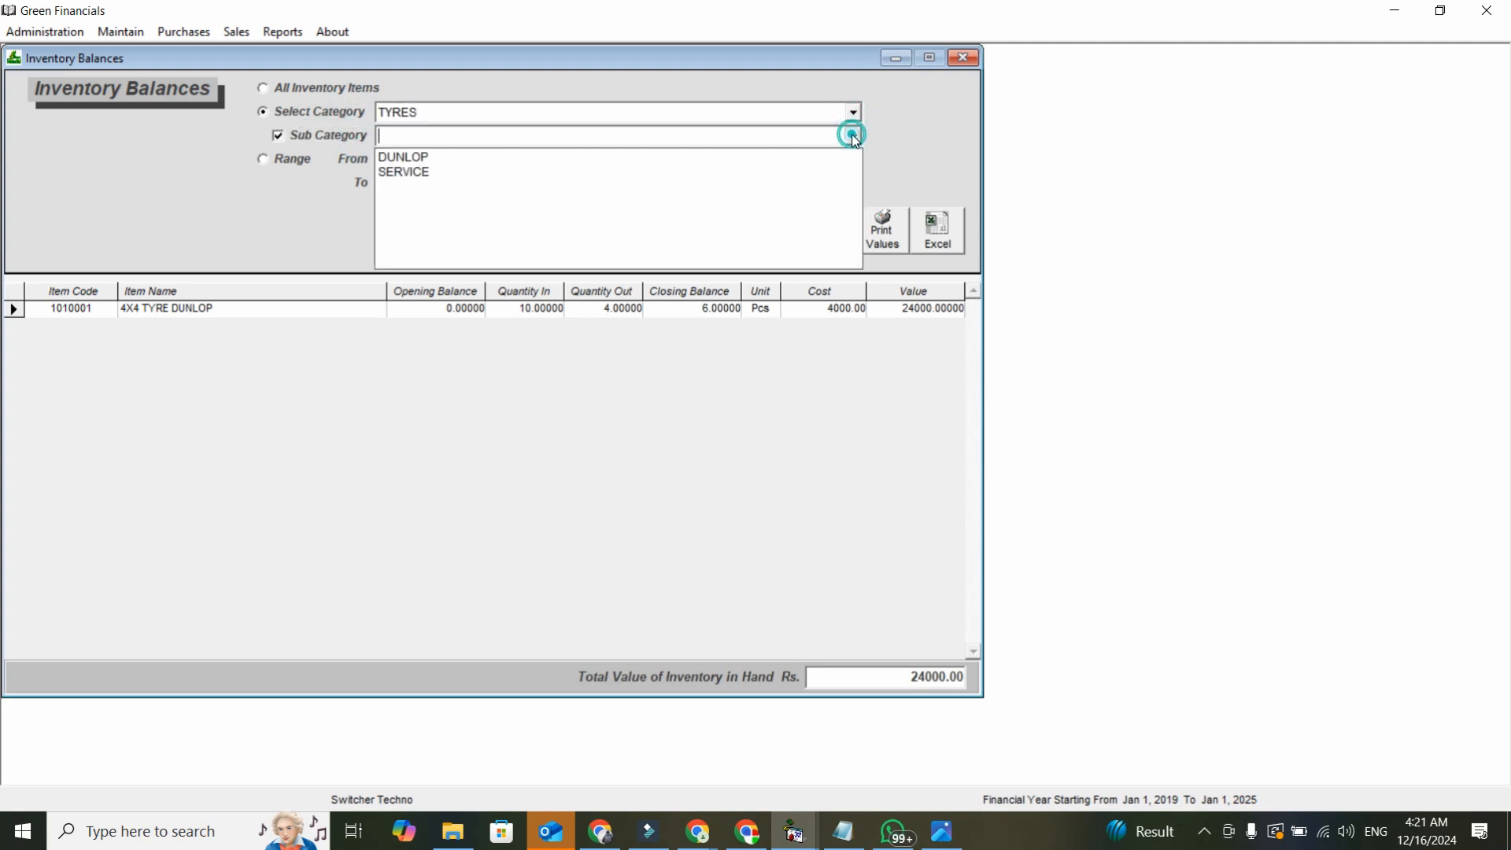
left_click(836, 173)
left_click(774, 229)
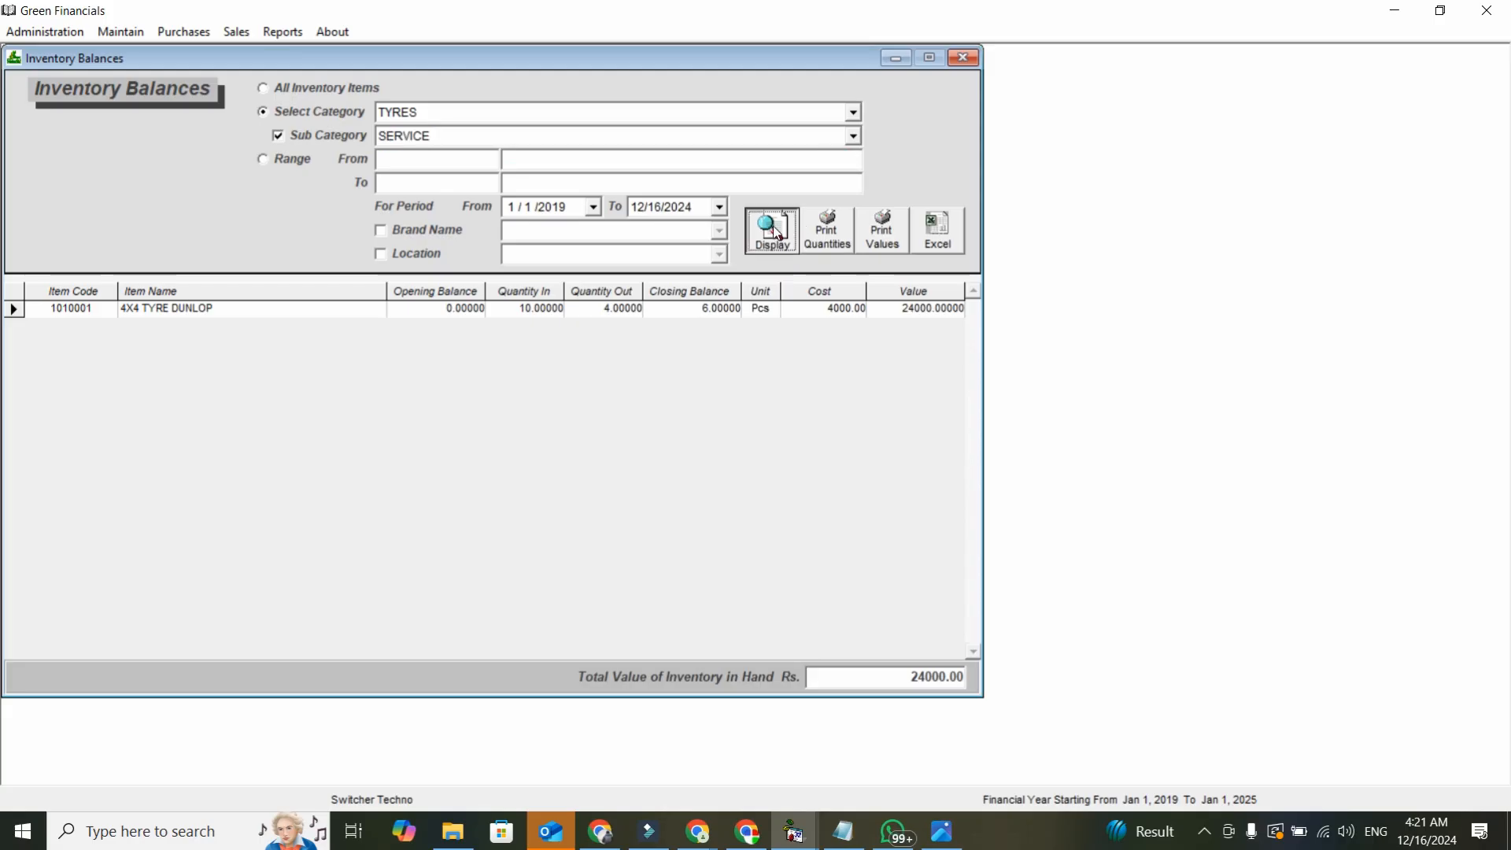
Step: Display the inventory balances for sub category DUNLOP instead, then close the report and return to the main menu
left_click(852, 136)
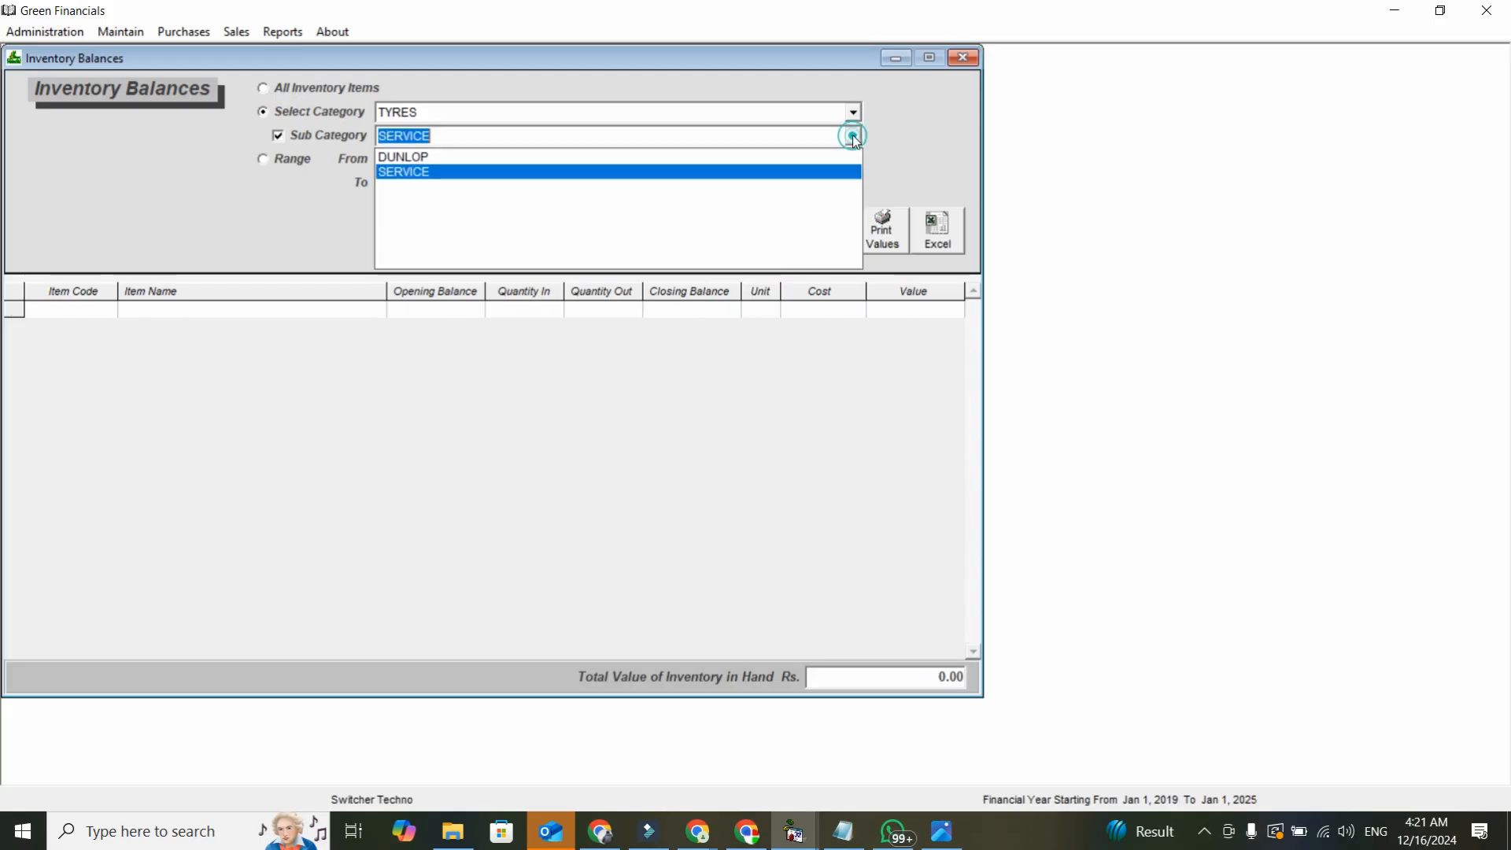
left_click(831, 152)
left_click(771, 228)
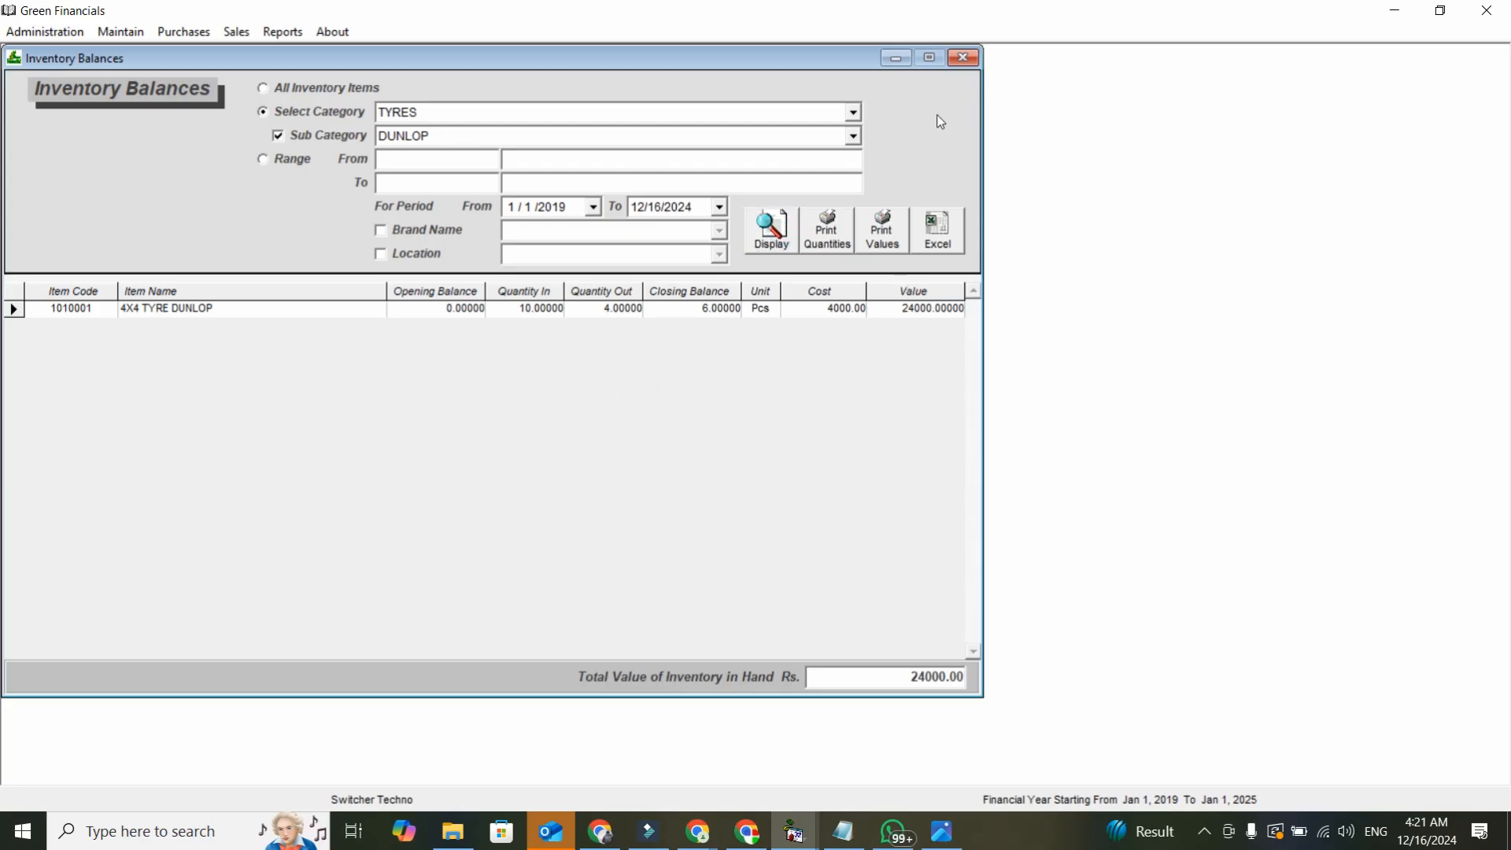
left_click(962, 58)
left_click(963, 58)
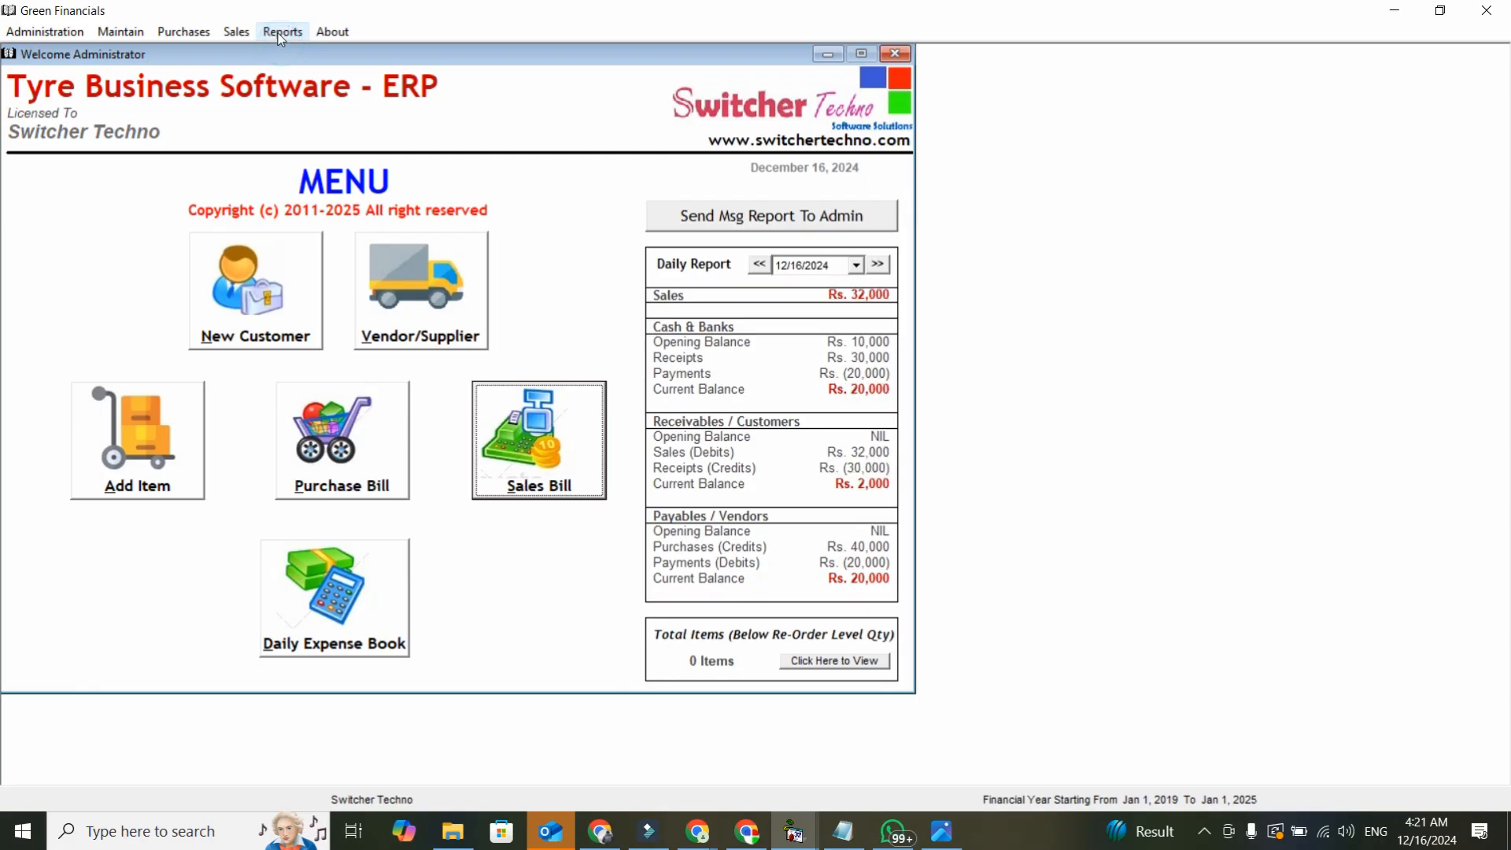
Step: Open the account ledgers view and display the ledger of SAMEER TRADING
left_click(280, 32)
left_click(393, 437)
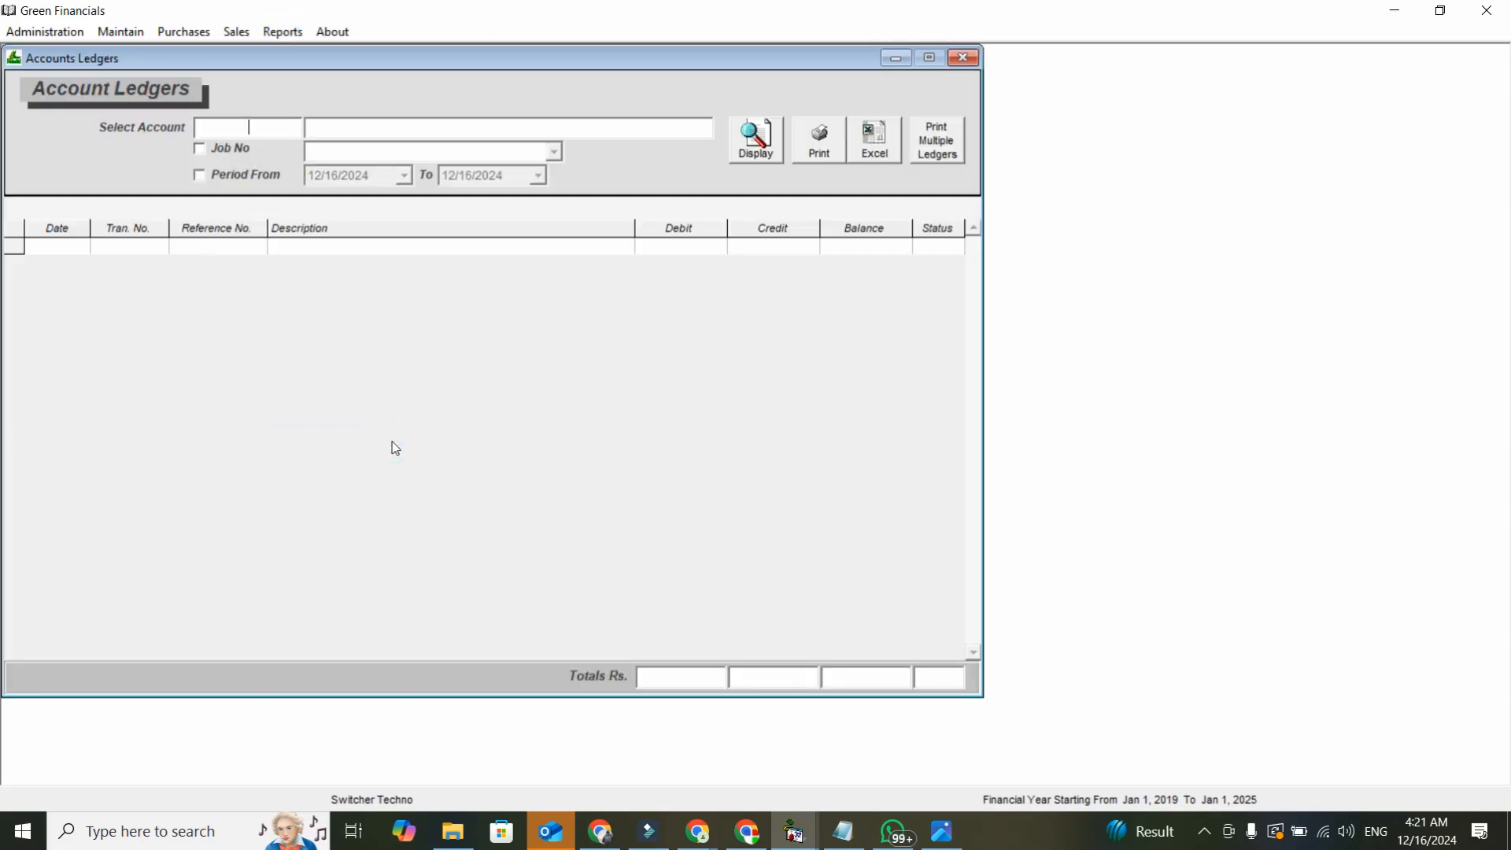
type("sameer")
key("Return")
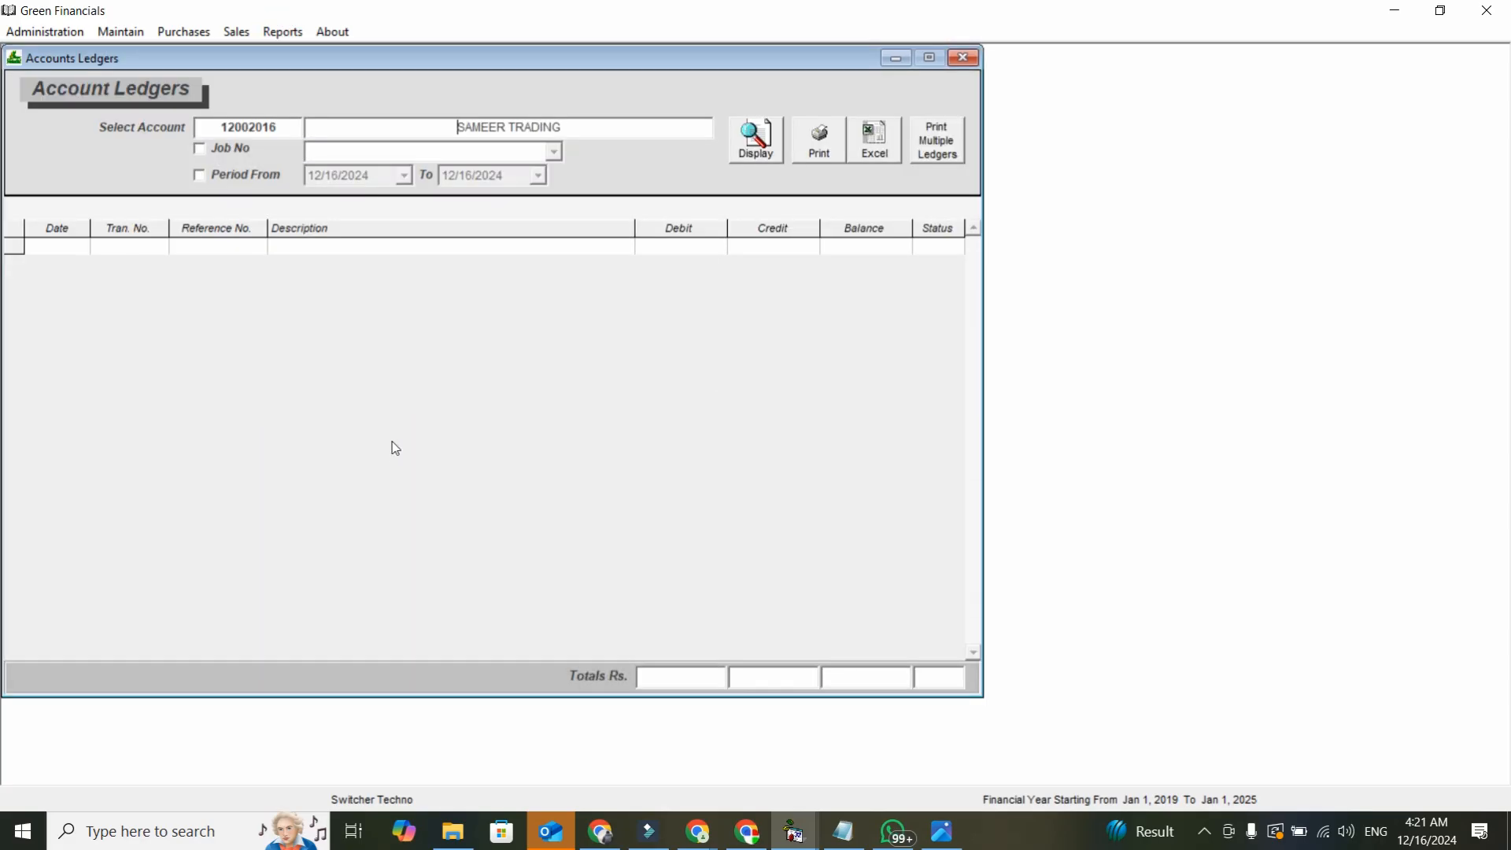
left_click(739, 157)
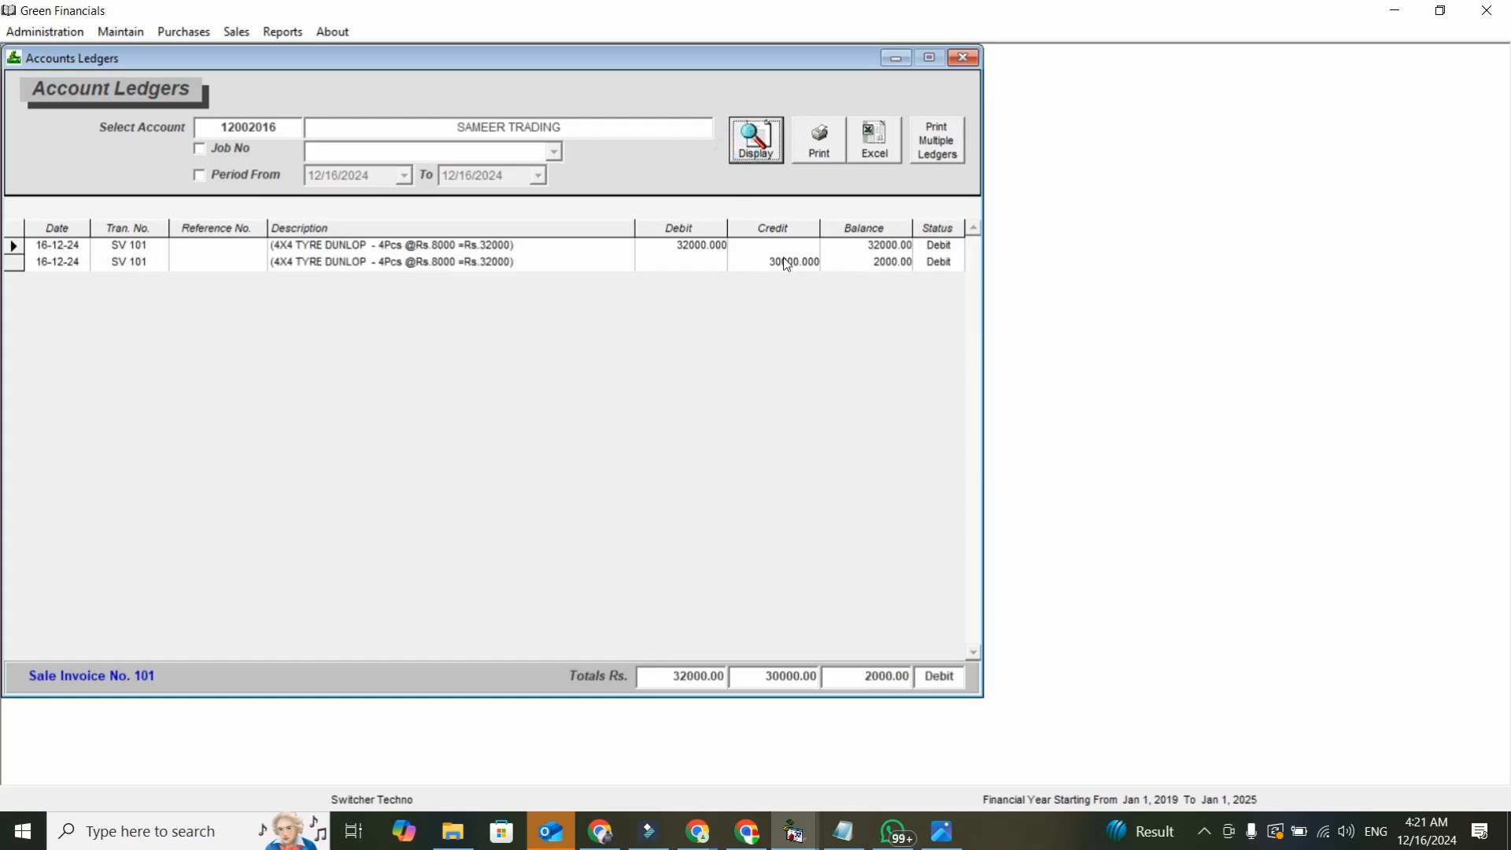
Step: Check the debit, credit and balance entries in SAMEER TRADING's ledger, then open its print preview and close it
left_click(761, 266)
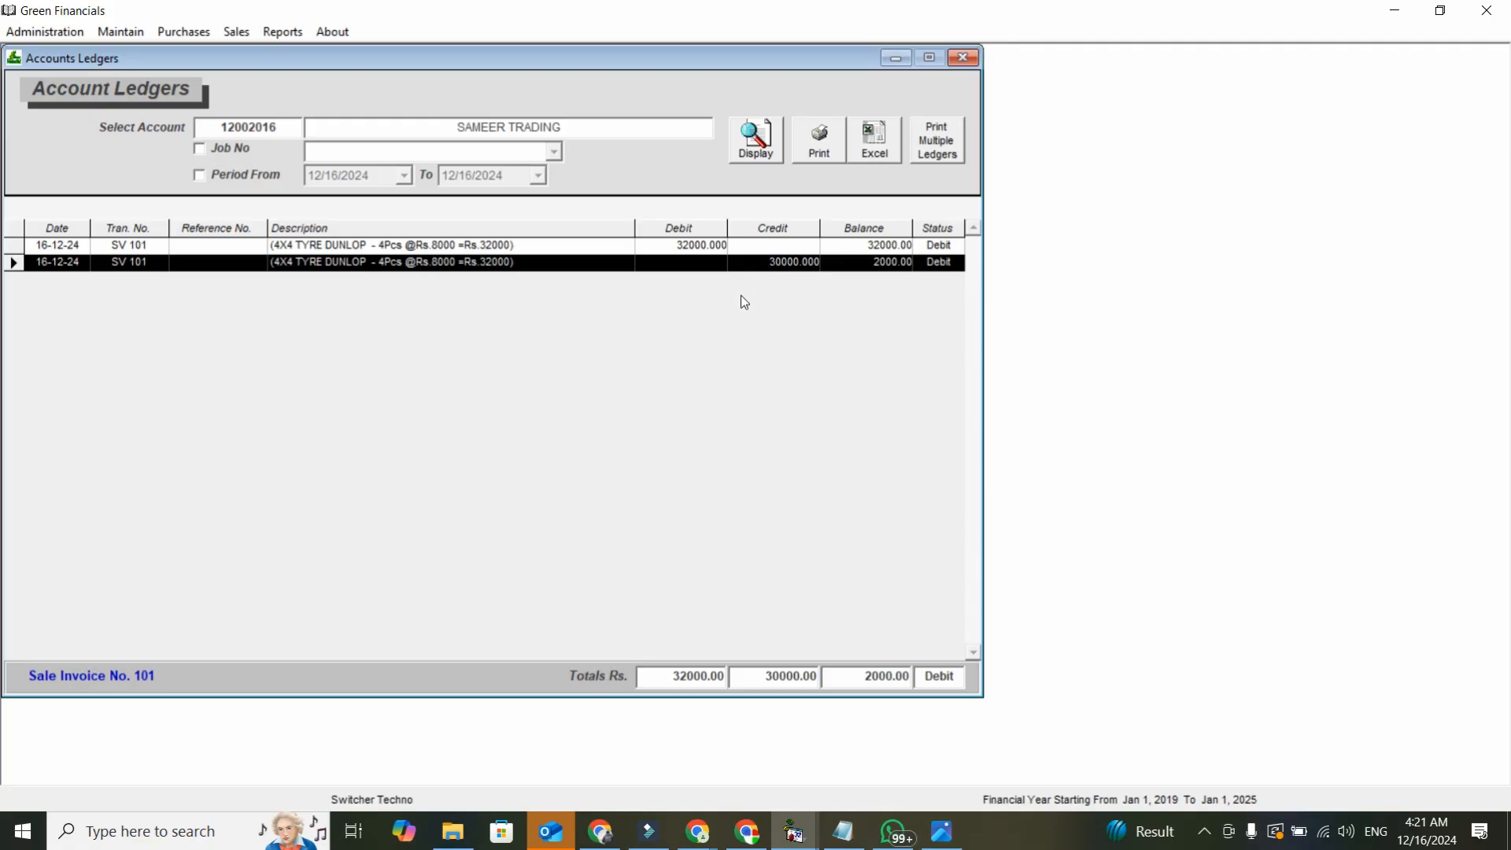
left_click(693, 245)
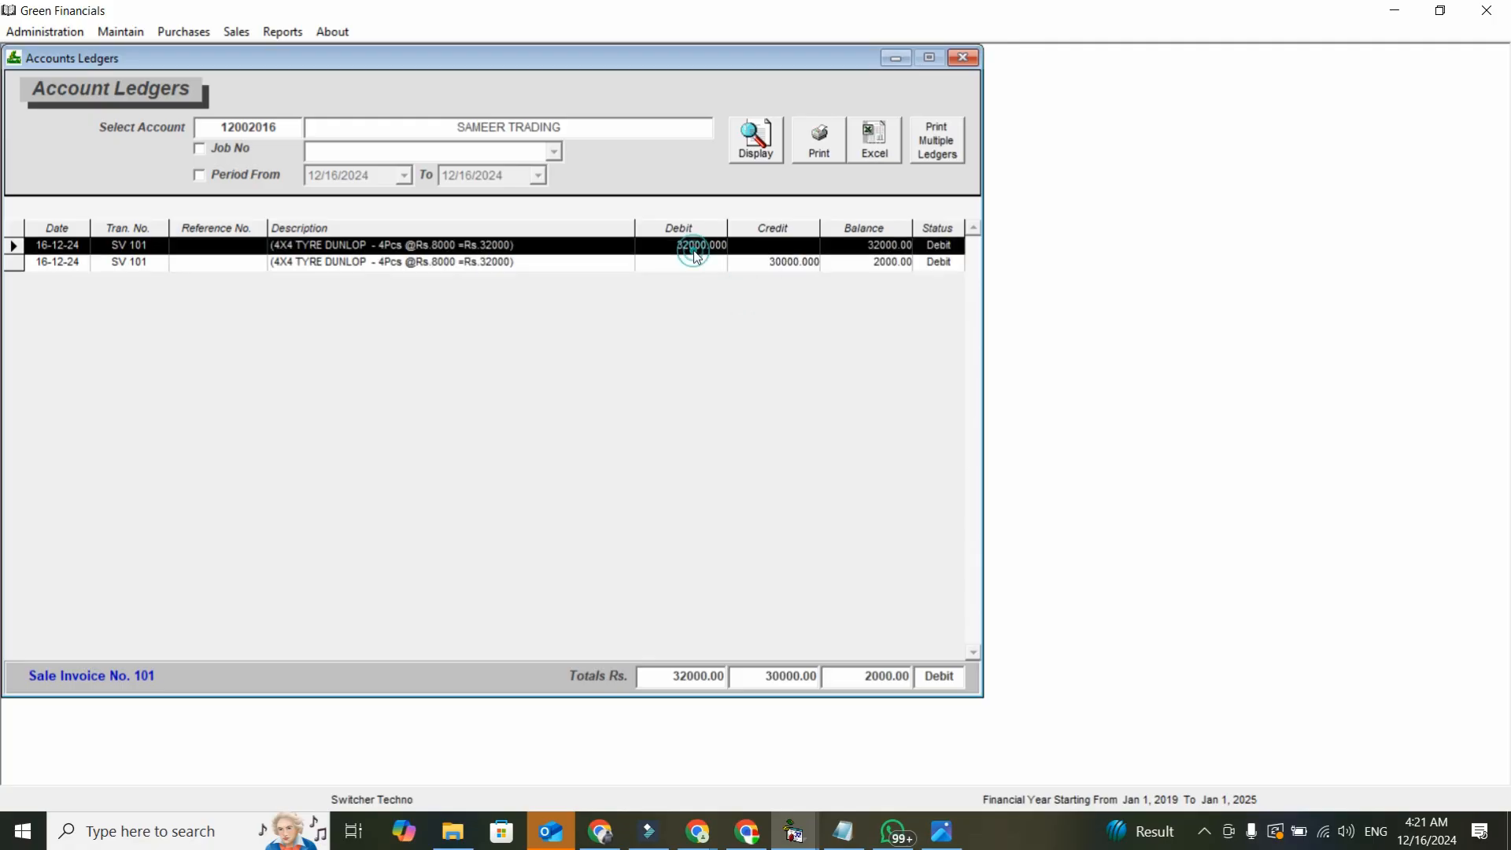
left_click(872, 266)
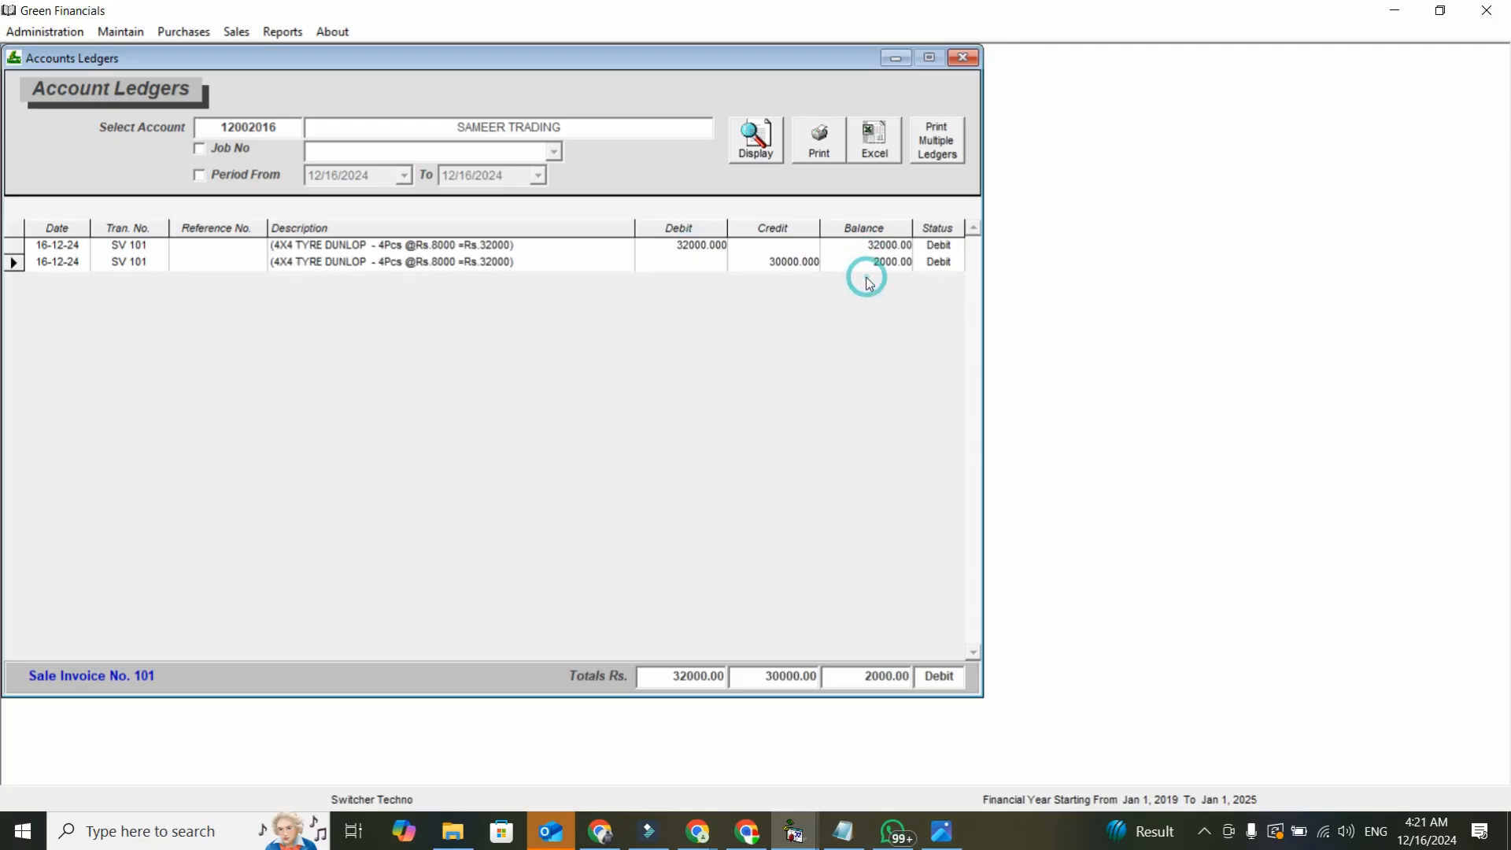
left_click(836, 157)
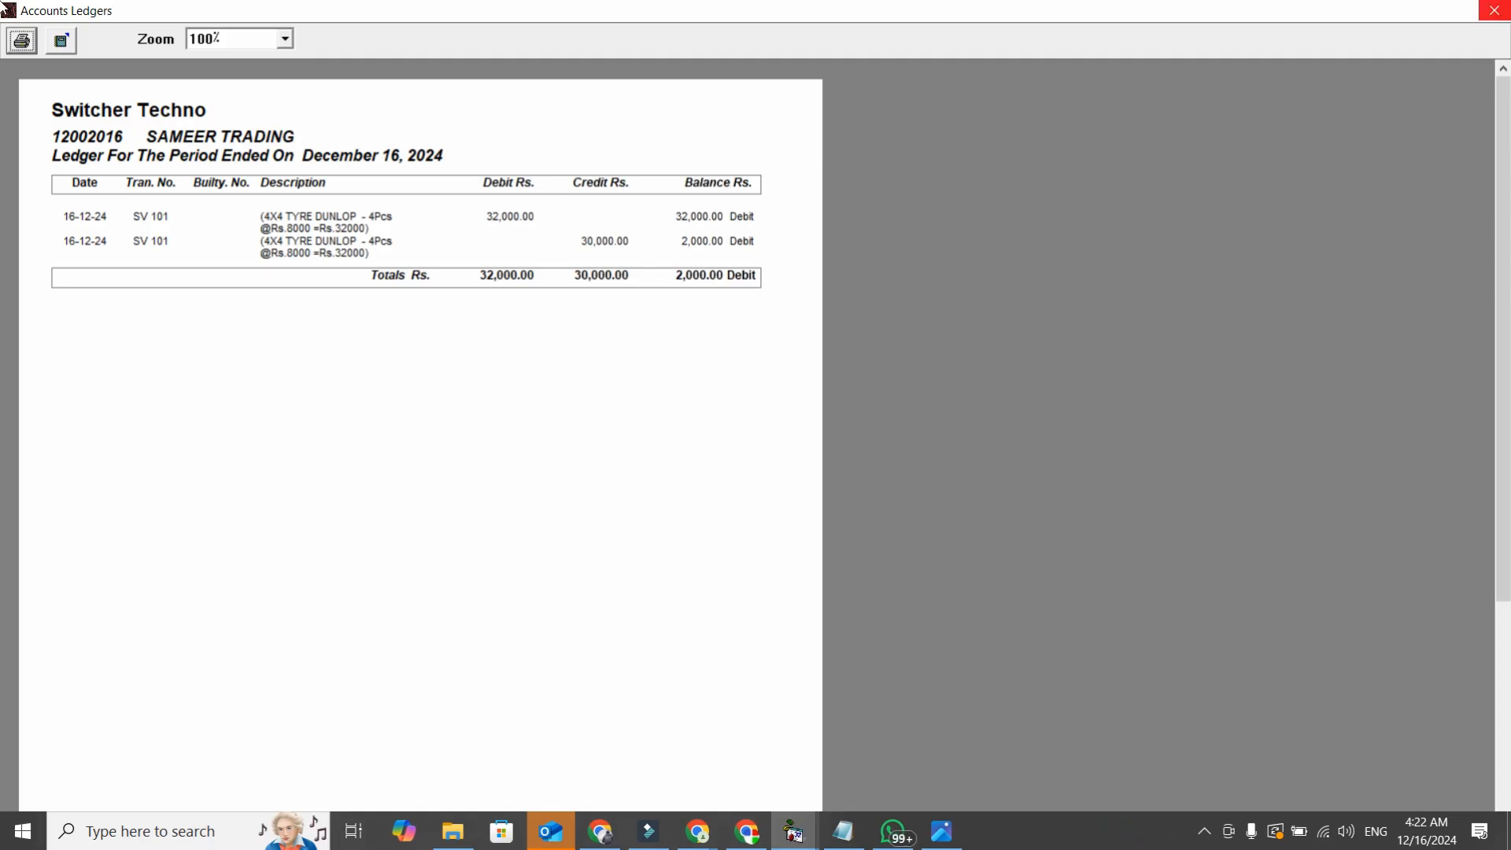
left_click(1495, 10)
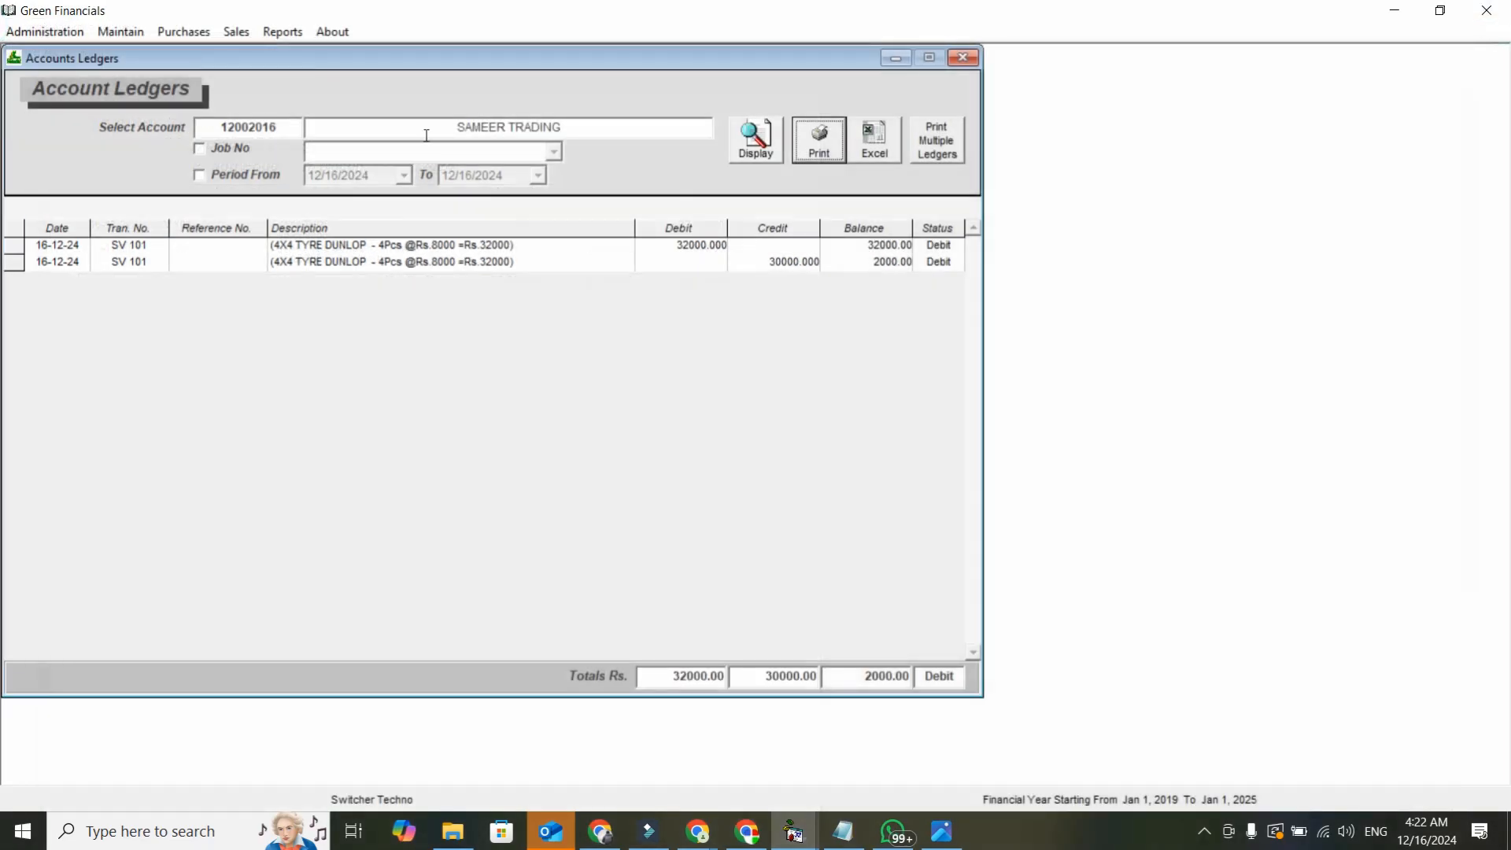
Step: Switch the ledger to the TYRE COMPANY account and display its entries
left_click(299, 130)
type("ty")
key("Down")
key("Down")
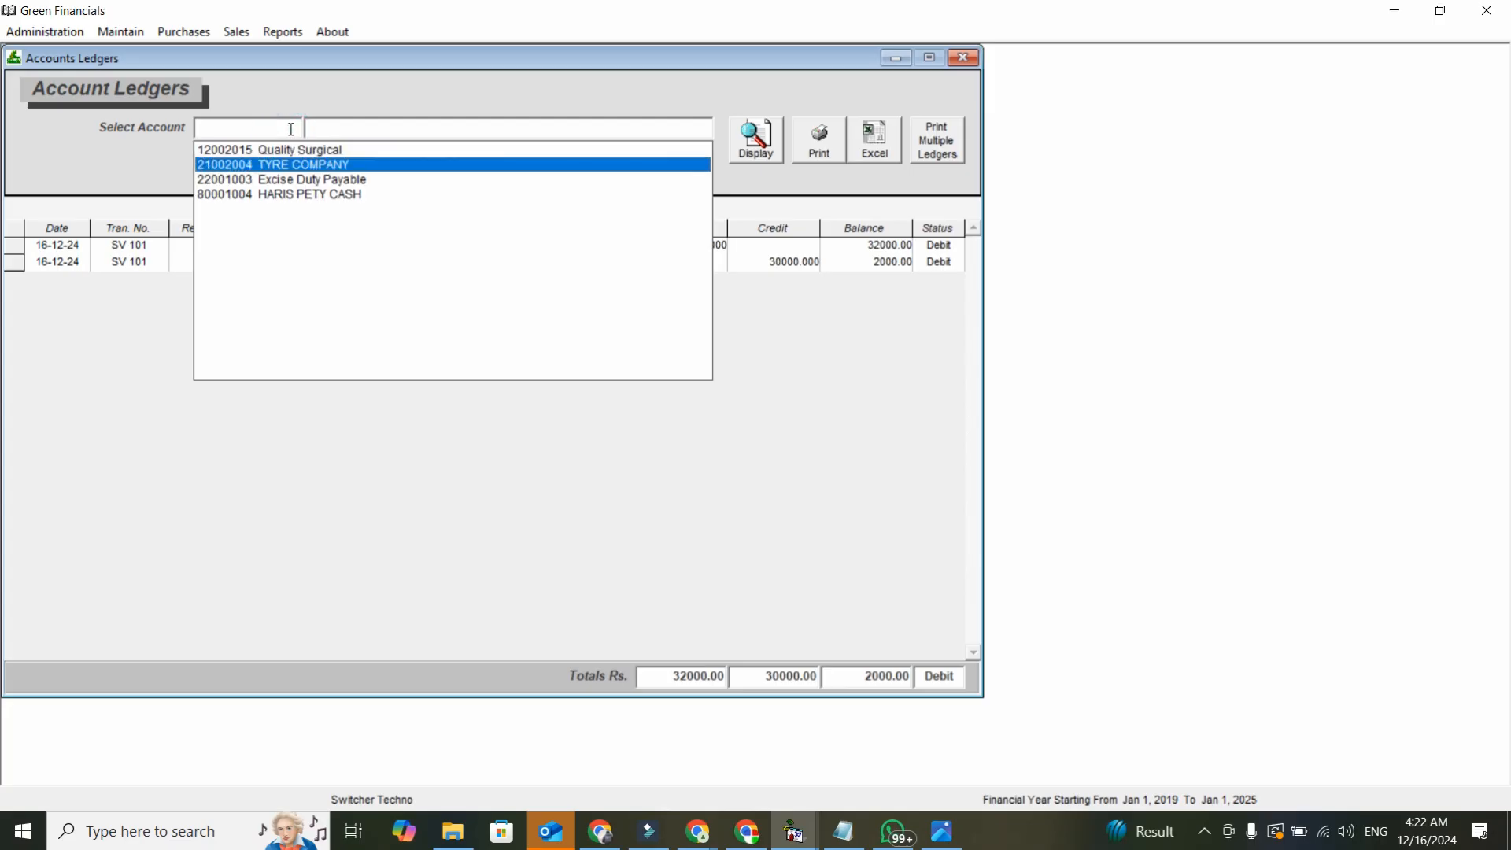
key("Return")
left_click(749, 151)
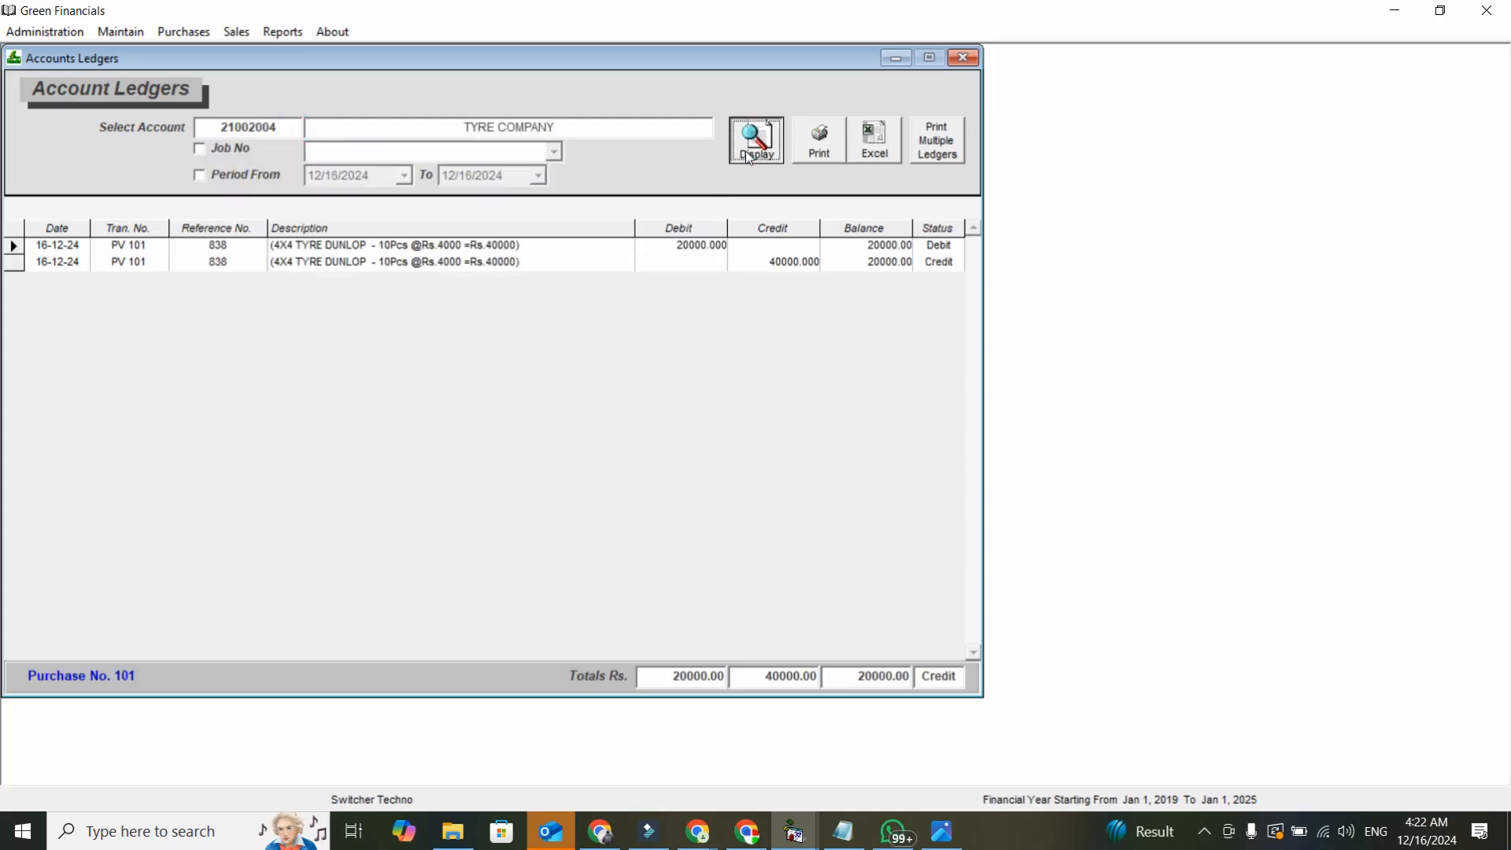
Step: Check the credit, debit and balance entries in TYRE COMPANY's ledger, then open its print preview and close it
left_click(783, 274)
left_click(695, 244)
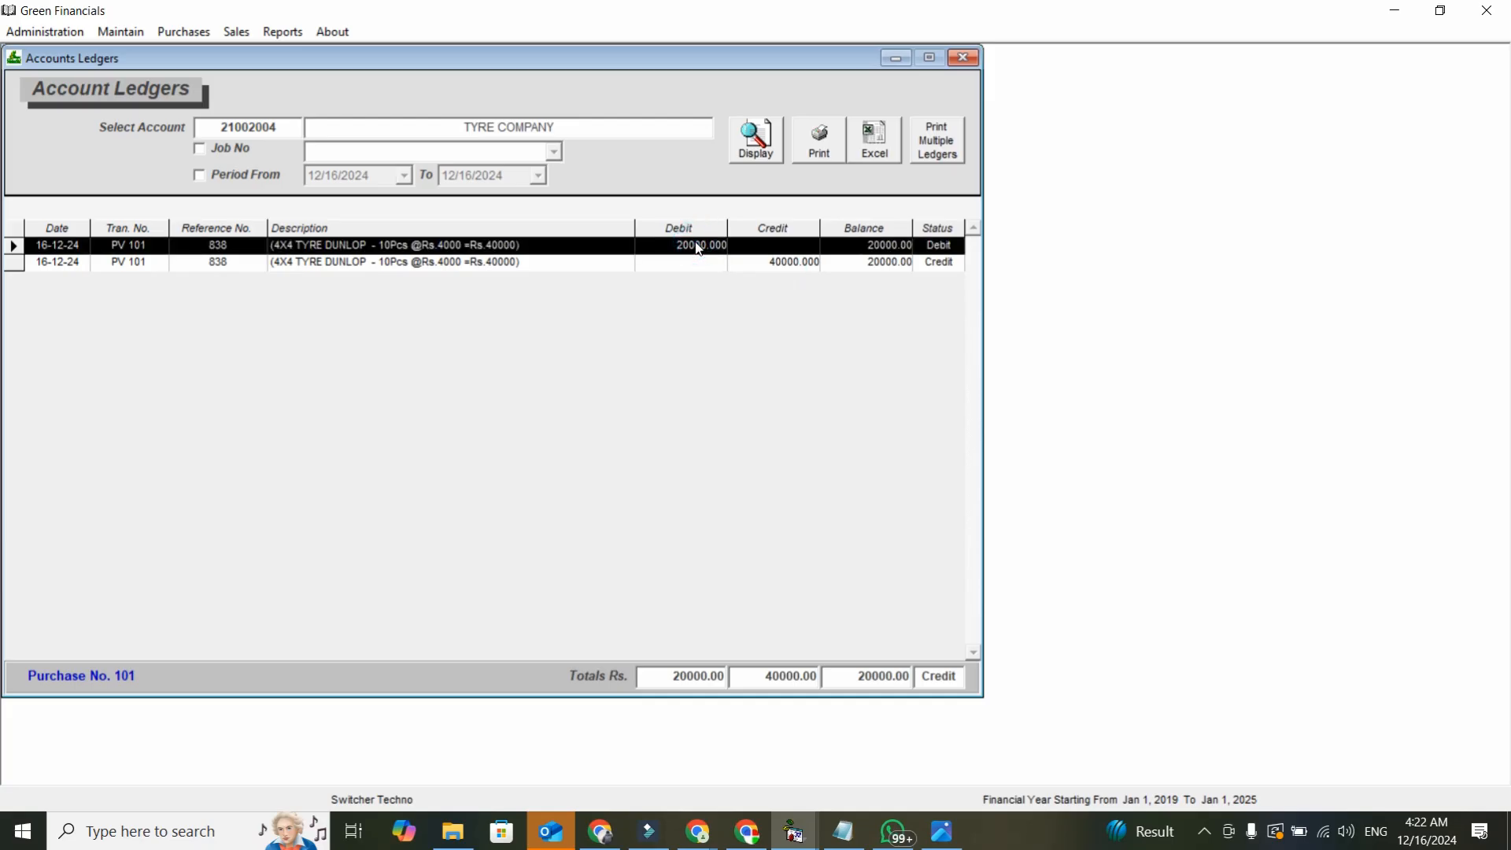
left_click(879, 269)
left_click(880, 283)
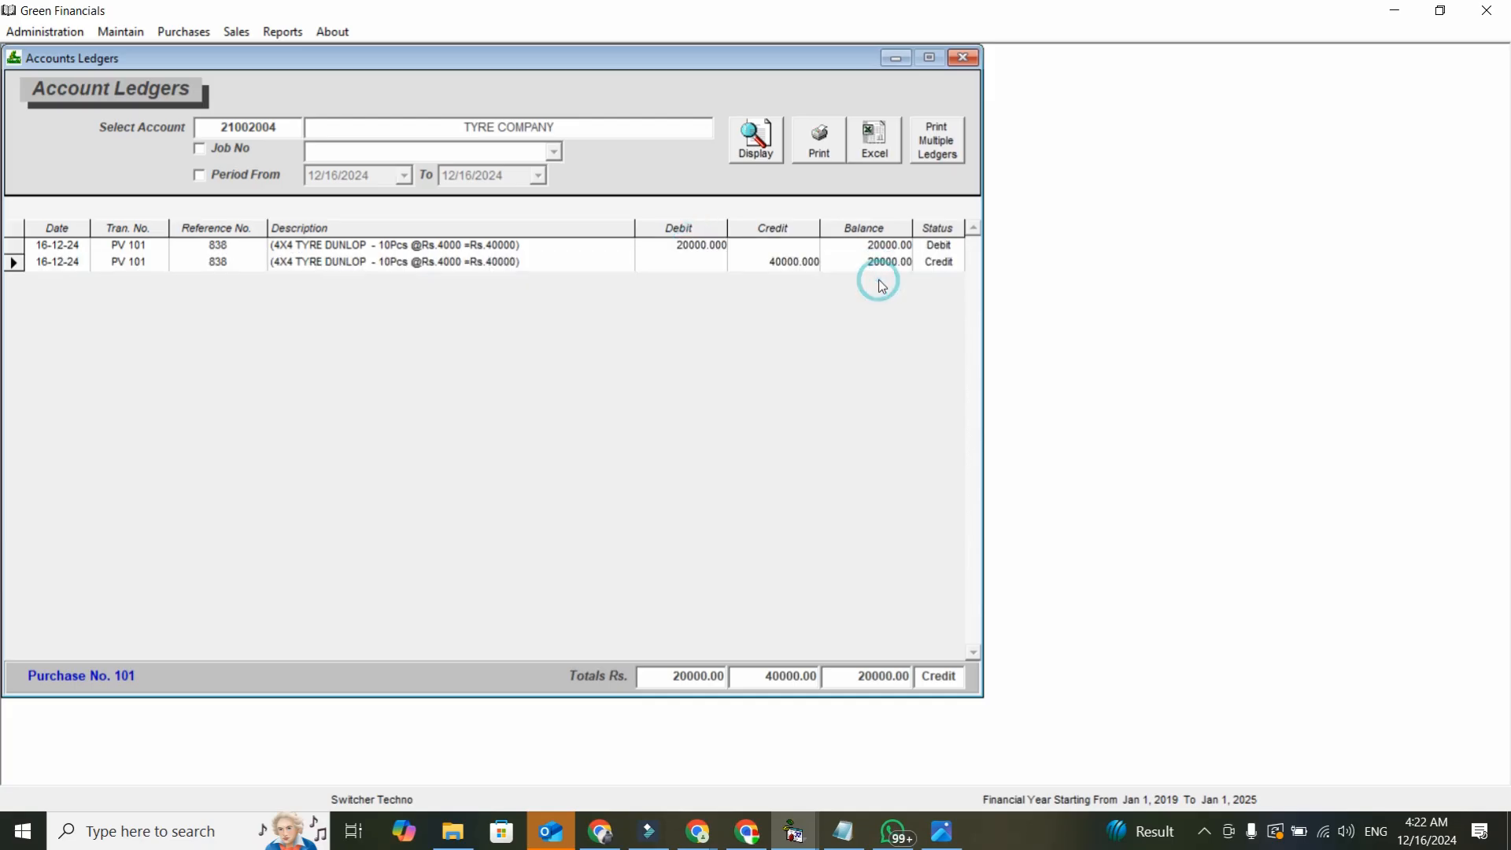
left_click(826, 148)
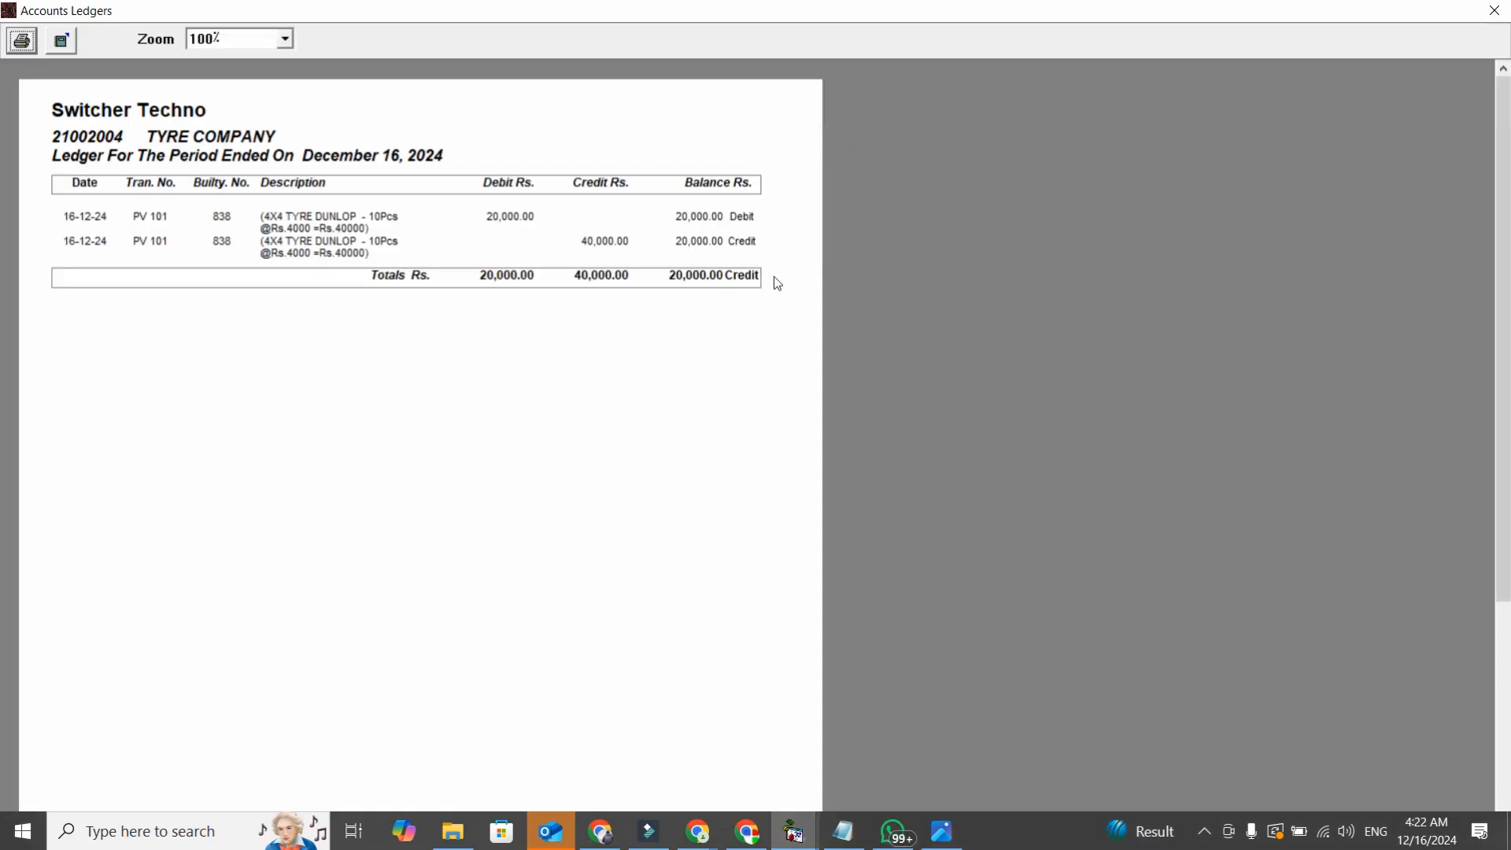
left_click(1493, 10)
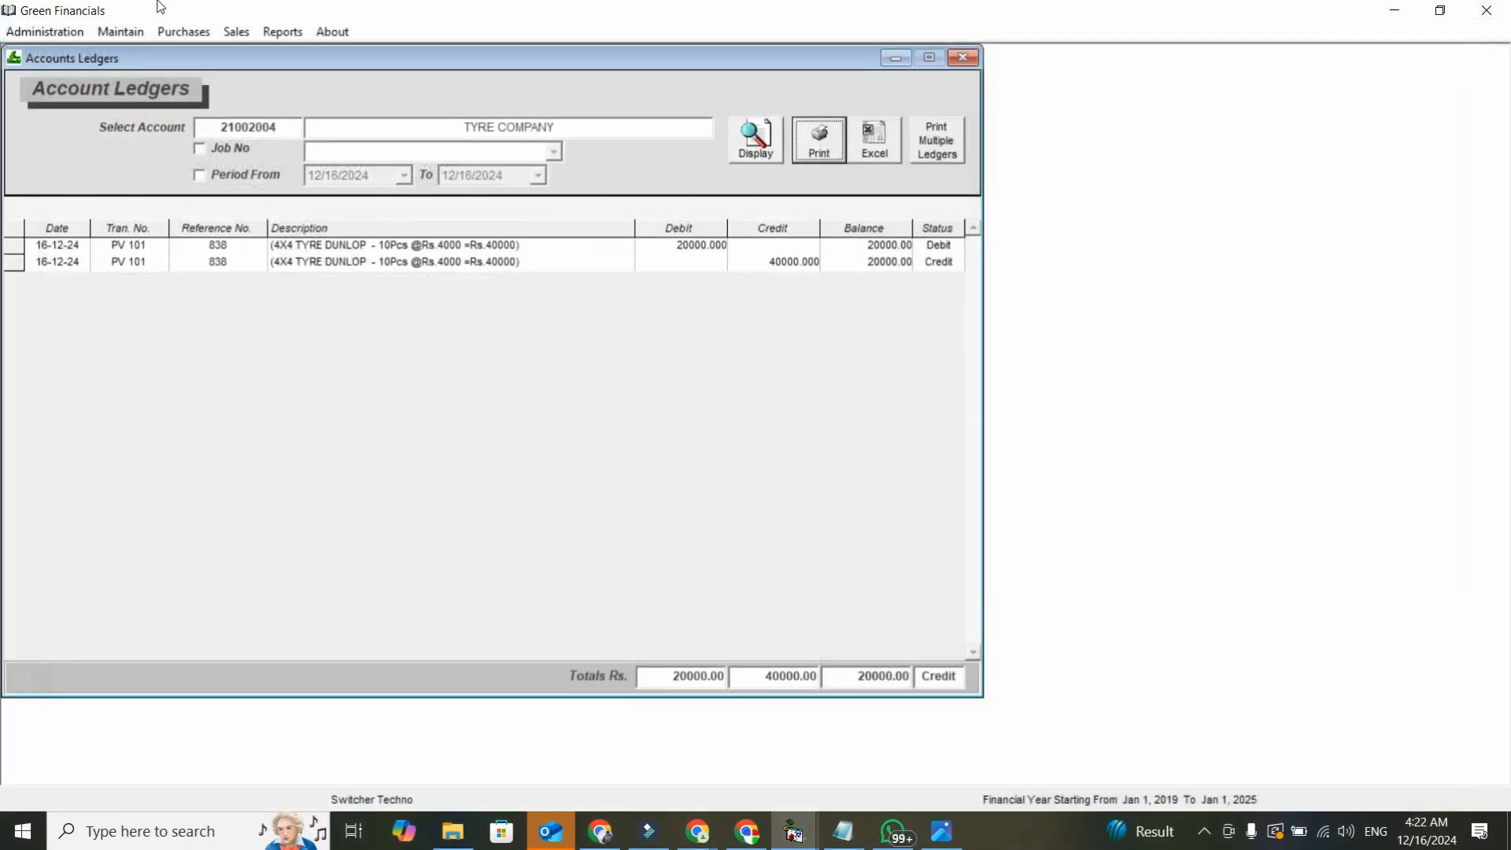
Step: Start a cash payment voucher as a Petty Payment from the Cash in Hand account
left_click(174, 33)
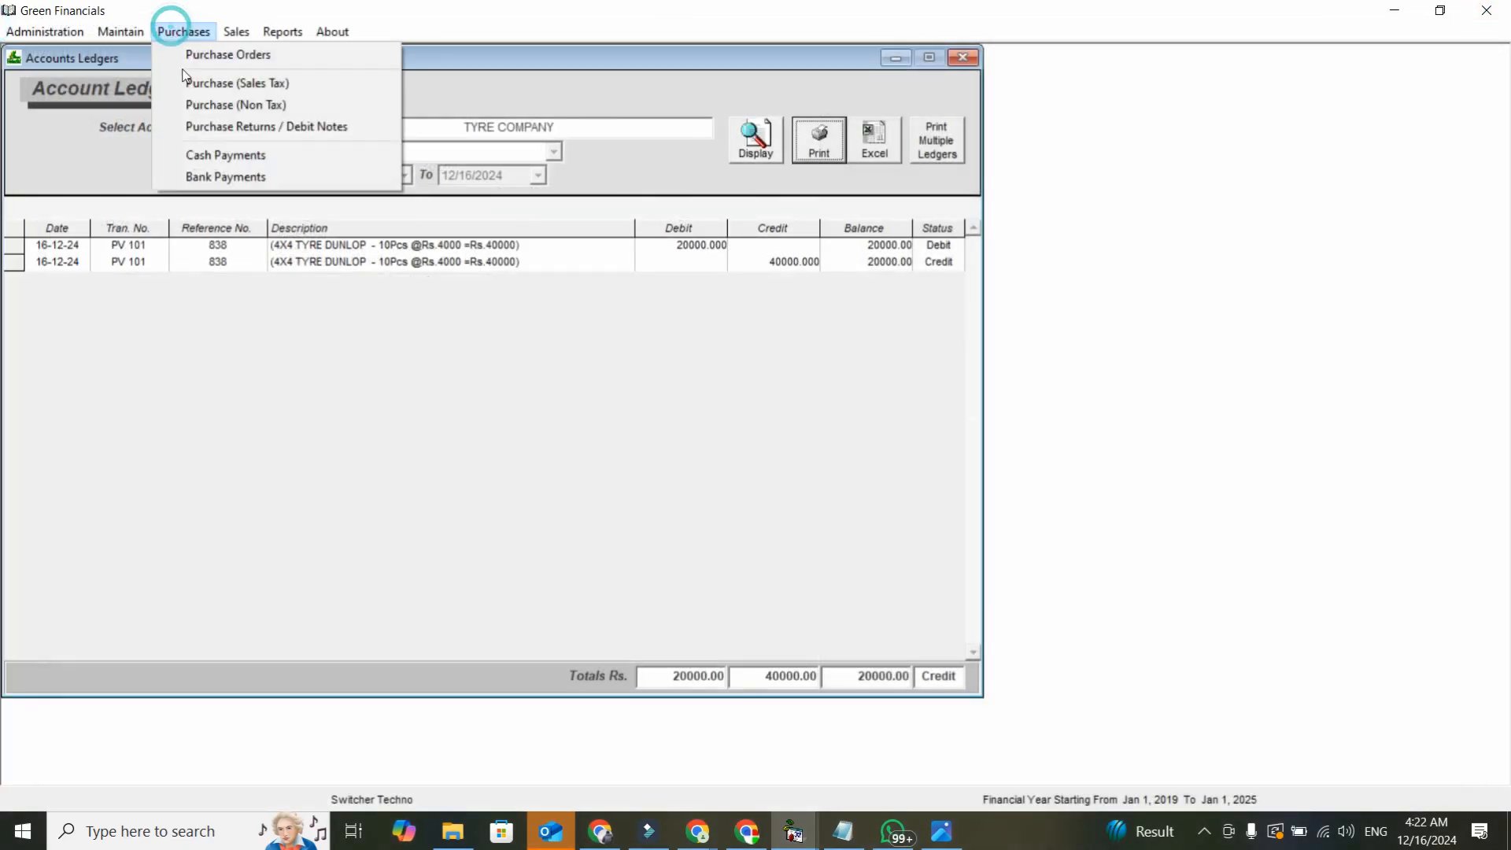
left_click(247, 163)
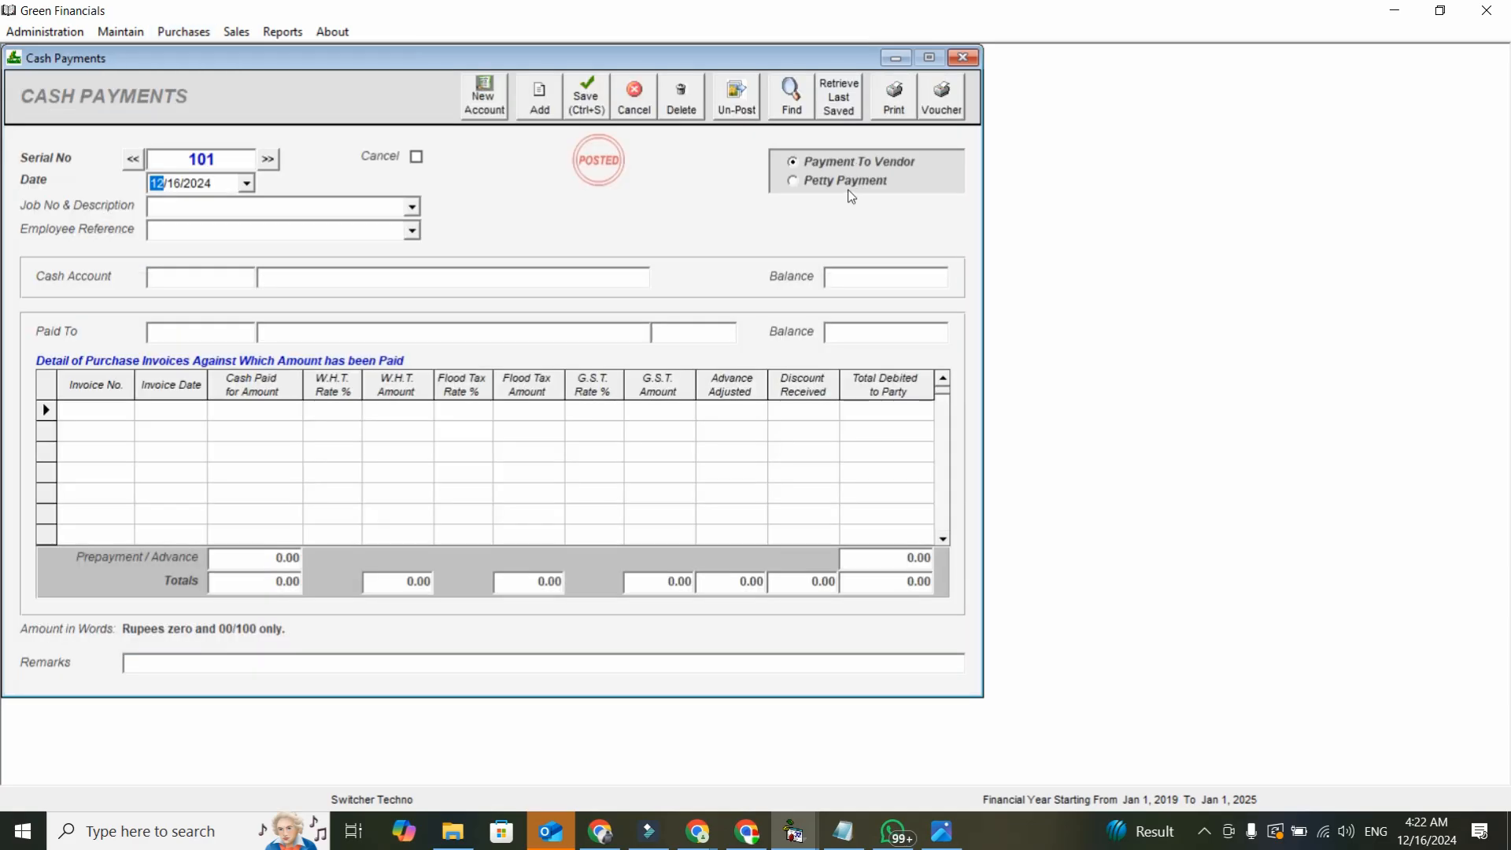
left_click(819, 182)
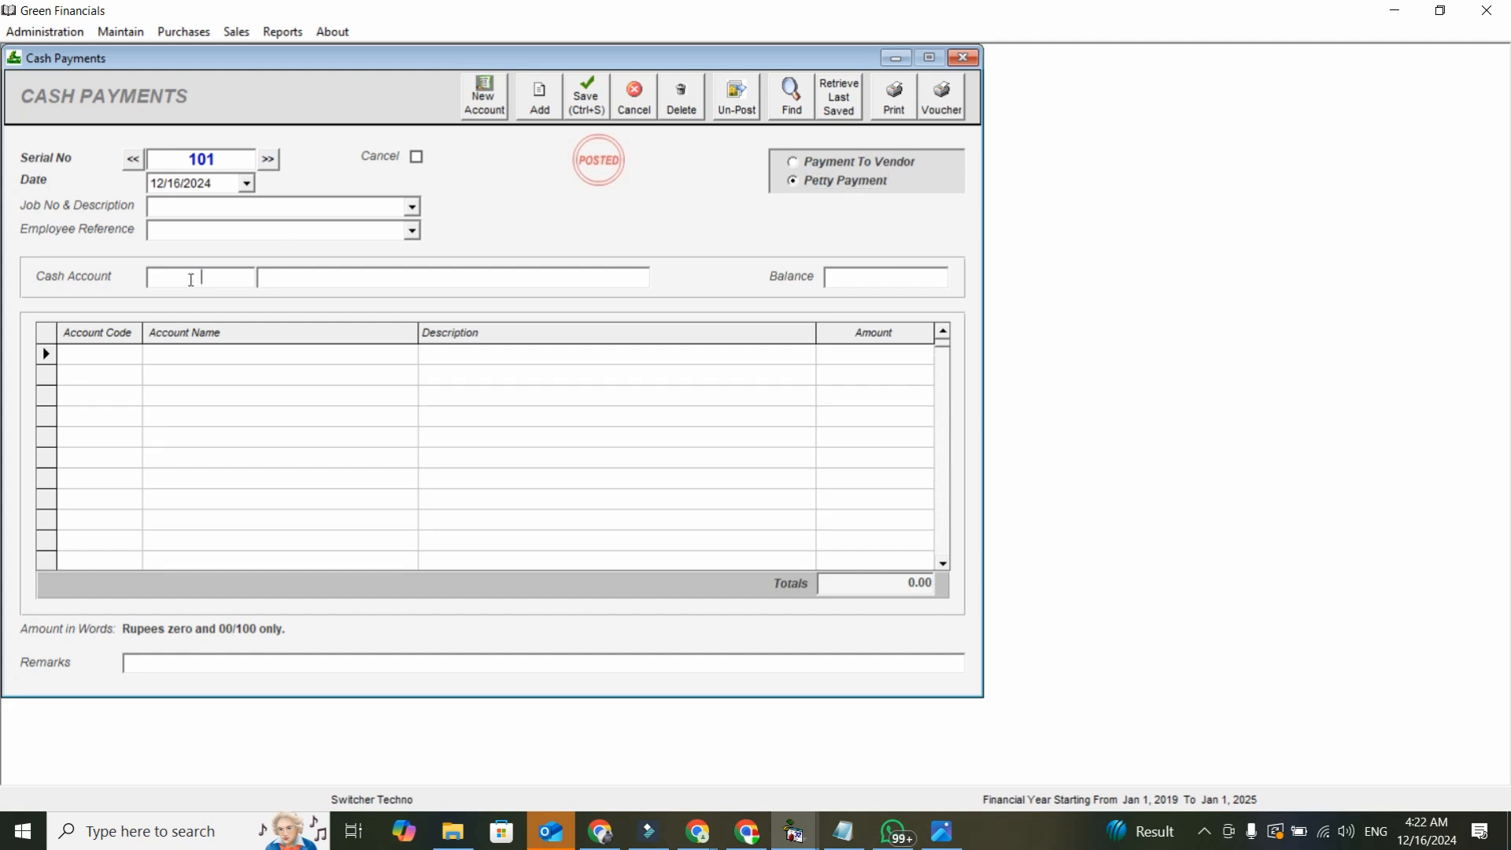
left_click(191, 280)
key("Return")
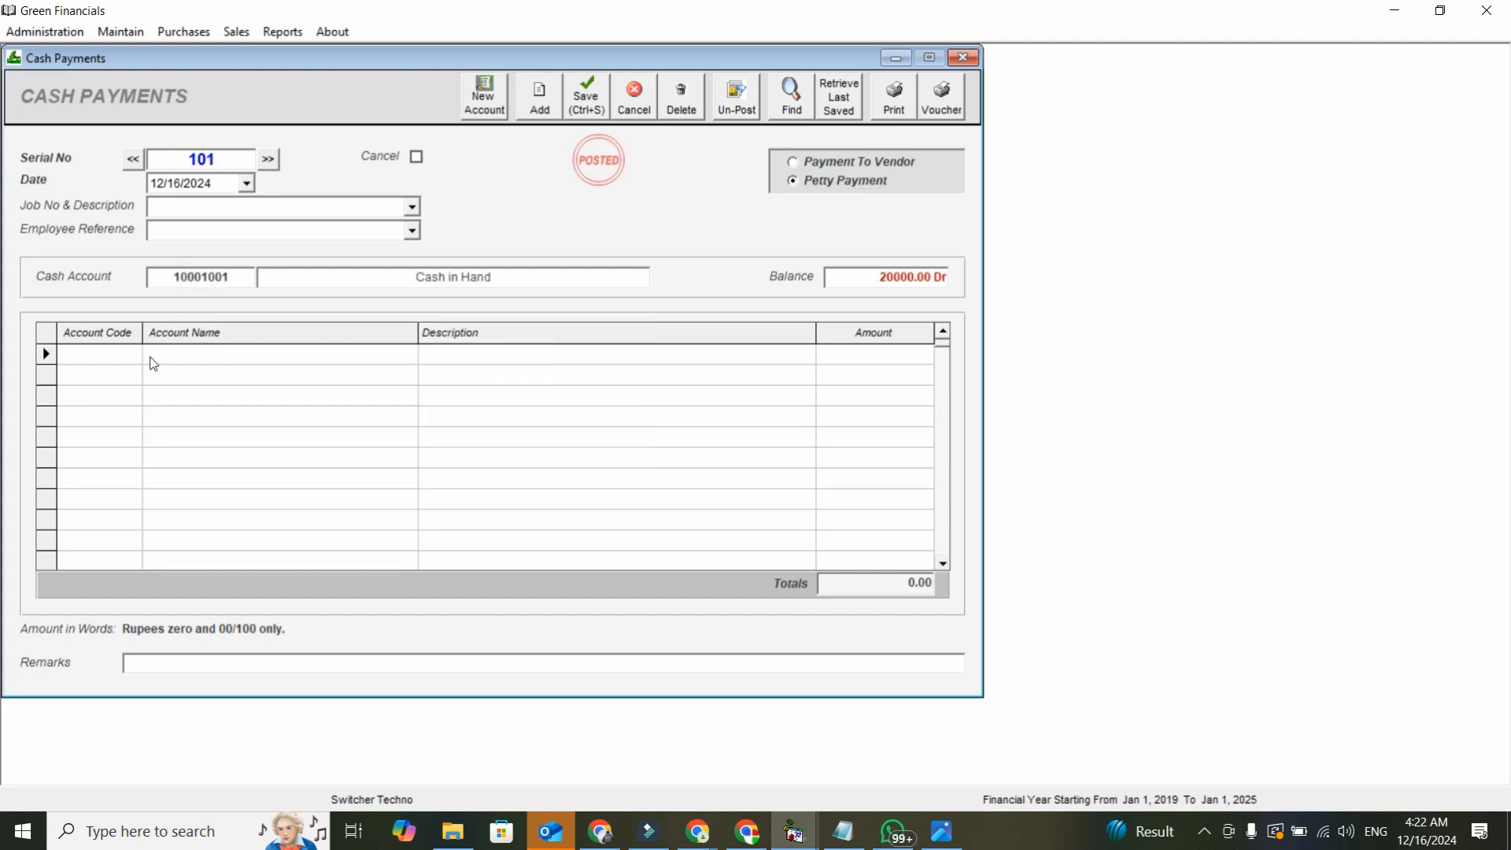
Step: Add a payment line for TYRE COMPANY with description PAID and amount 10000, then save the voucher
left_click(117, 355)
type("TY")
key("Down")
key("Down")
key("Down")
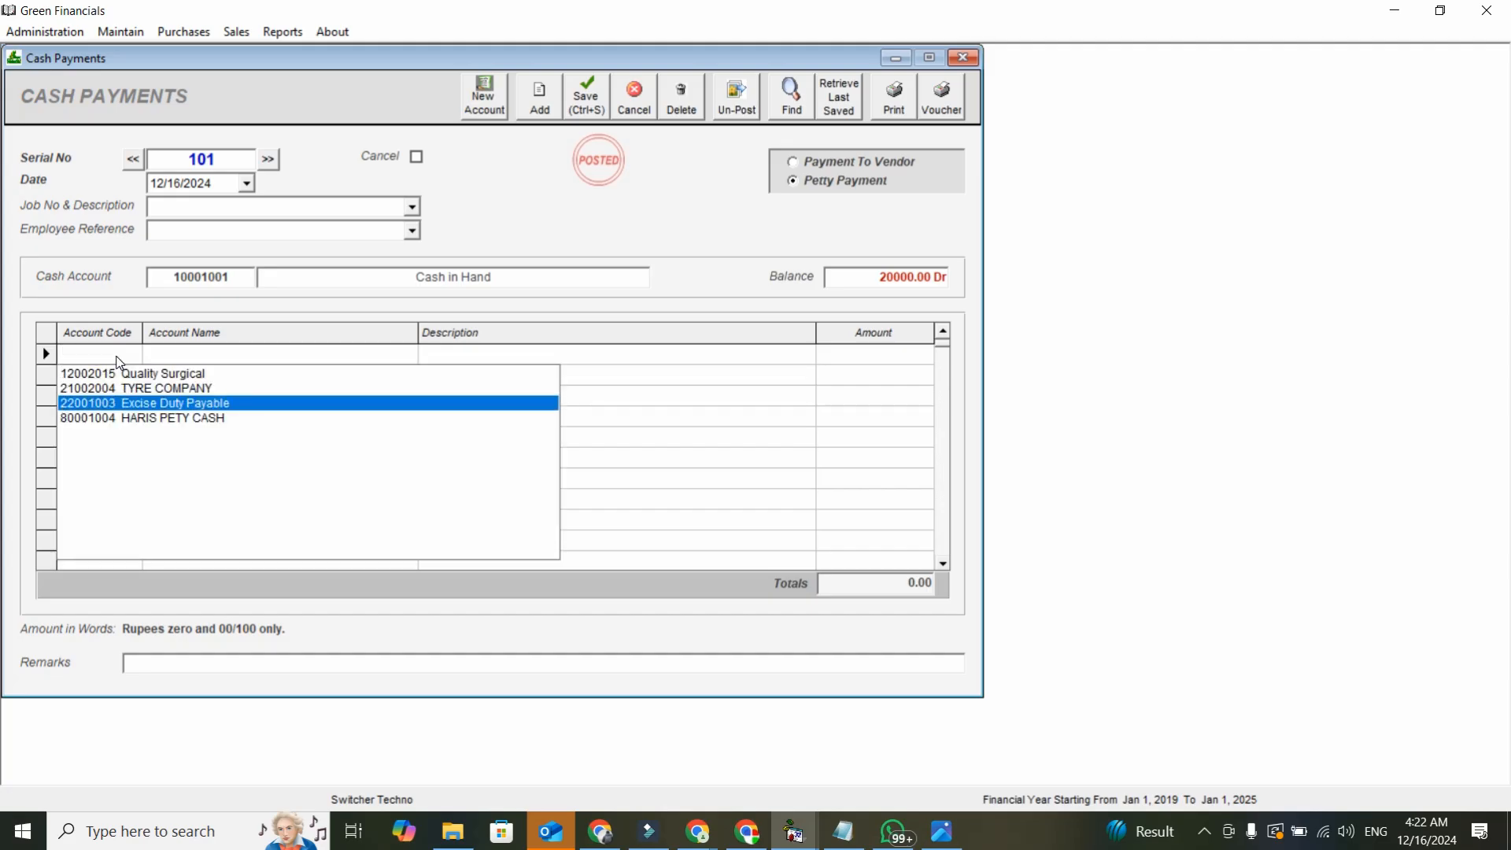
key("Up")
key("Return")
key("Return")
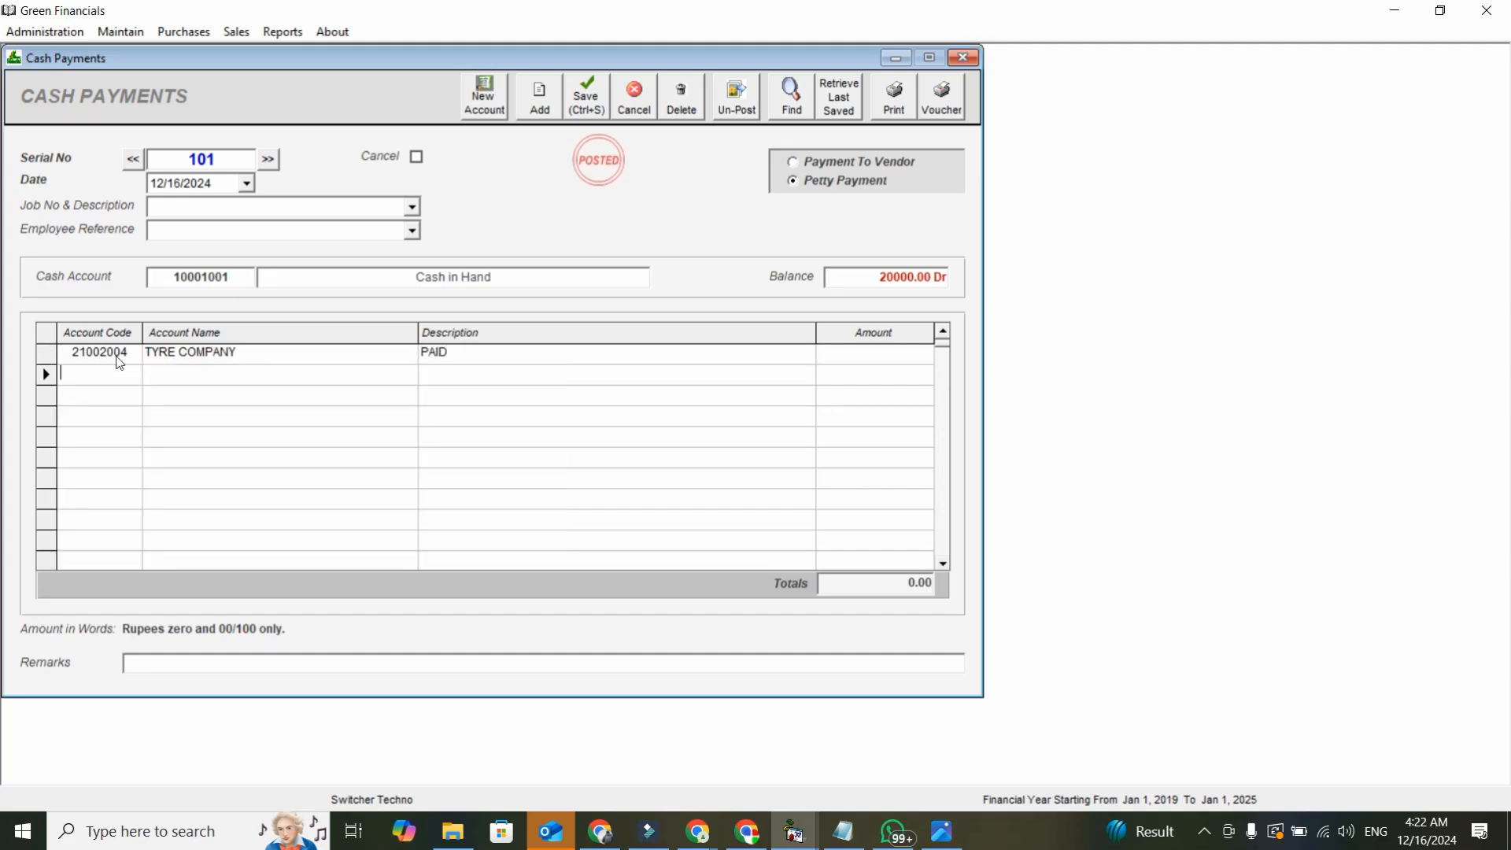
type("10000")
key("Return")
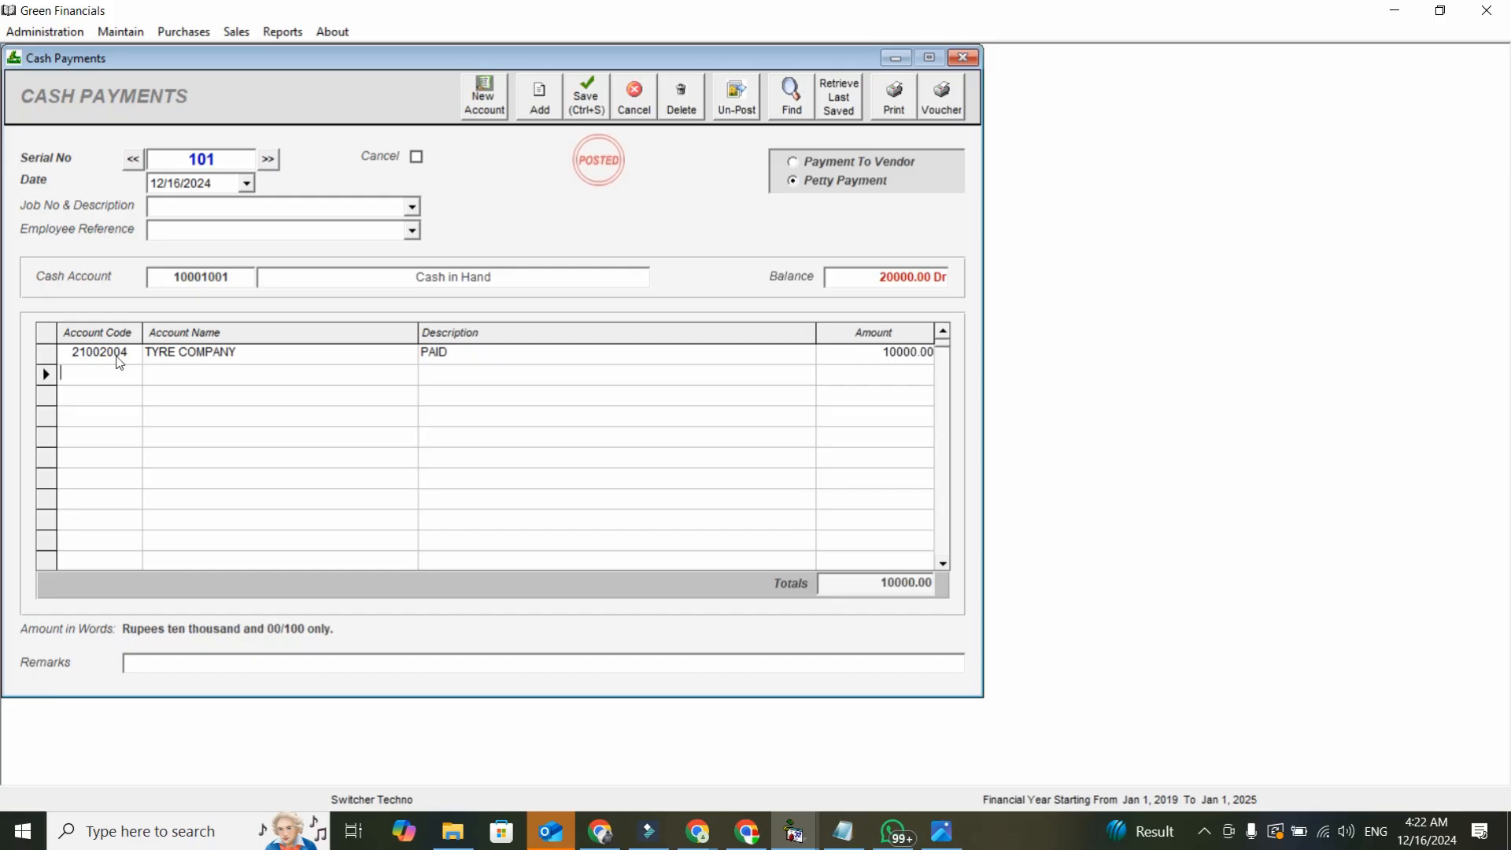
left_click(587, 97)
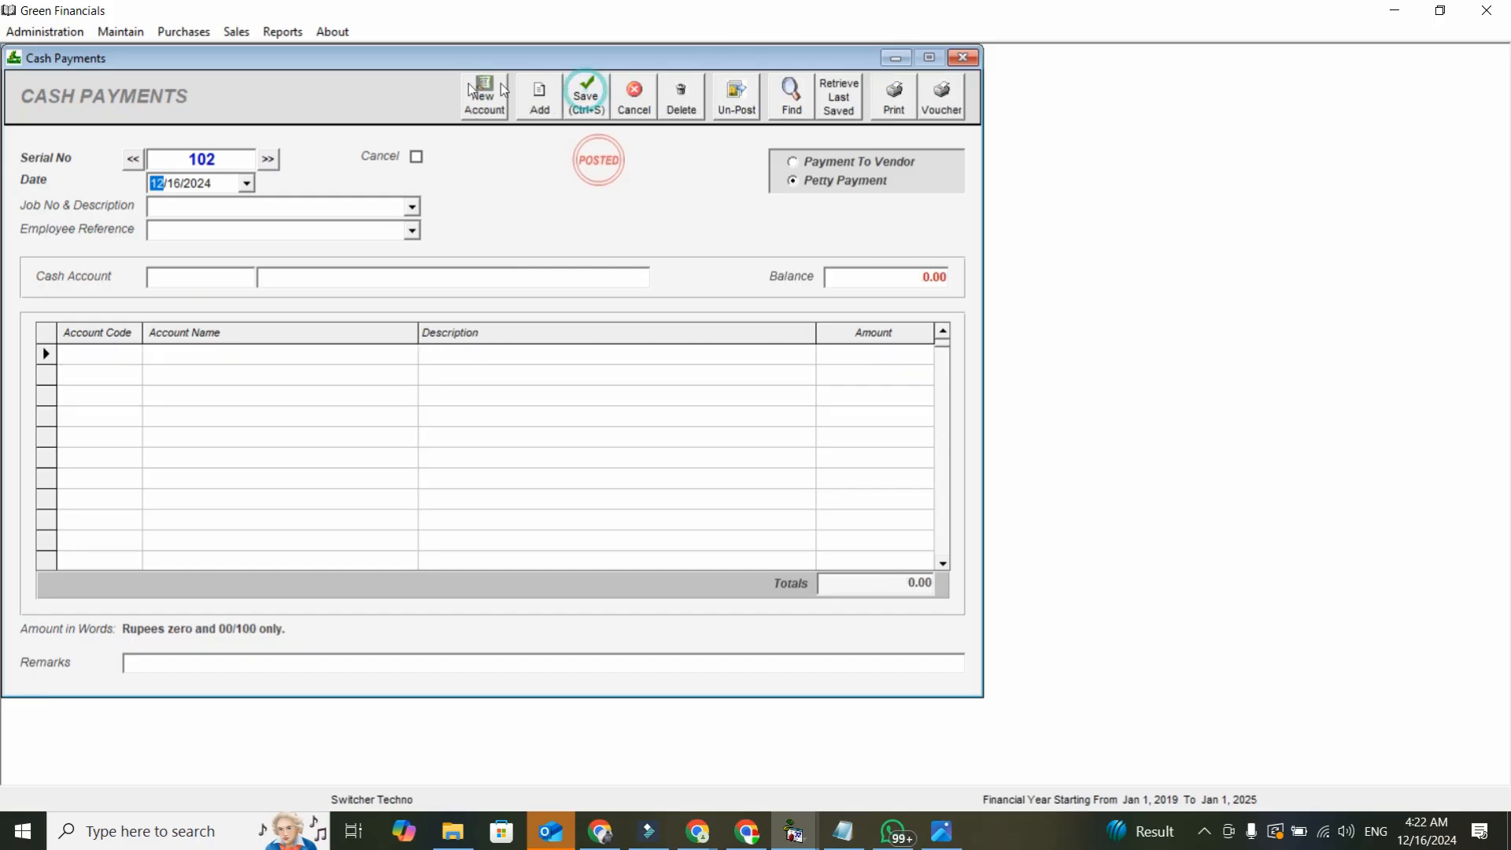
Step: Redisplay TYRE COMPANY's ledger, check the cash payment entry and balance, then open the print preview and close it
left_click(285, 33)
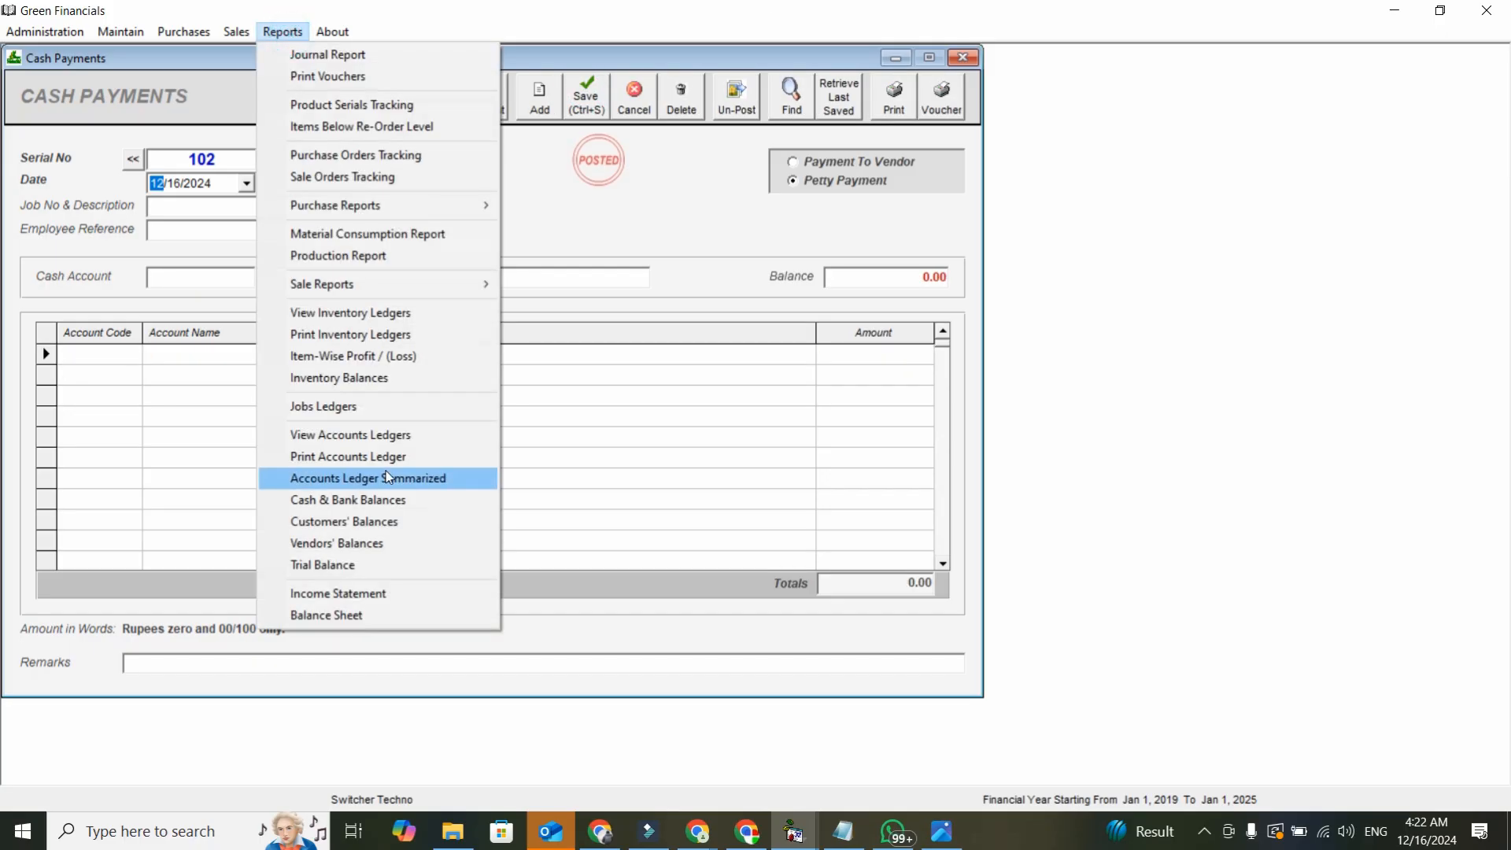
left_click(373, 434)
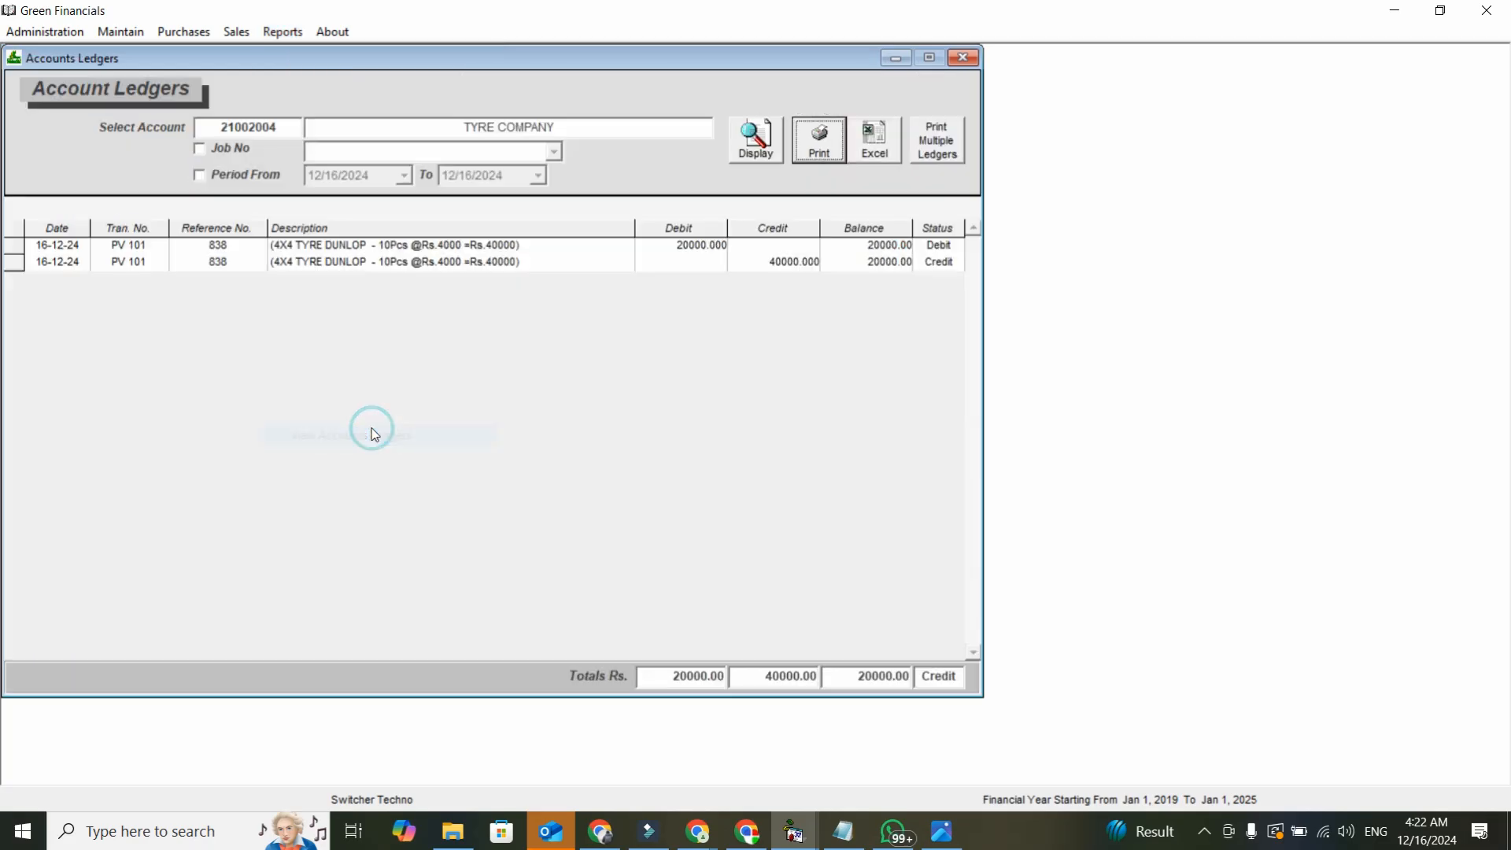
left_click(768, 156)
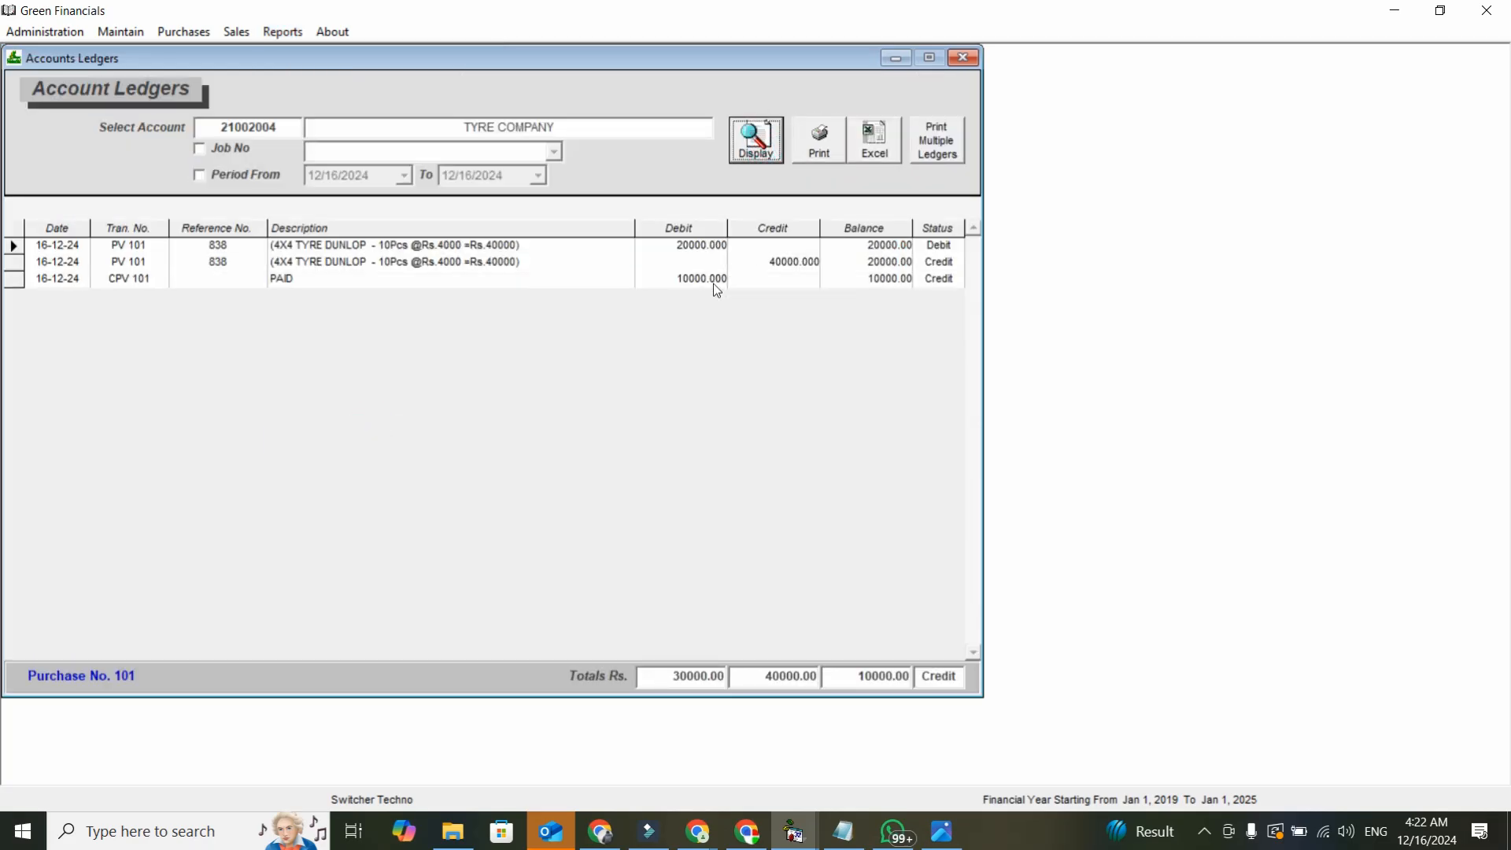
left_click(862, 281)
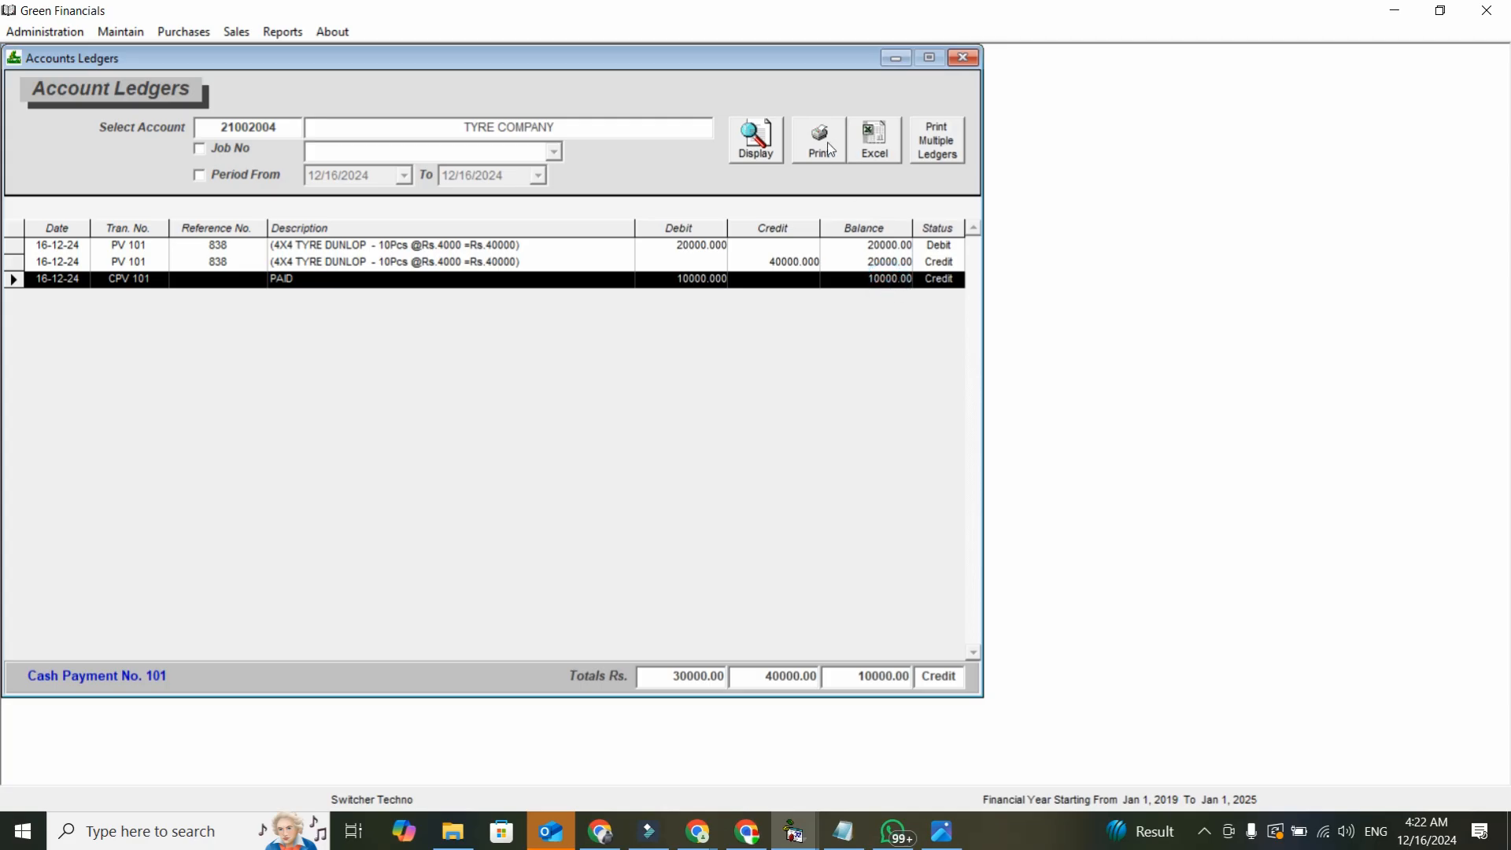
left_click(830, 150)
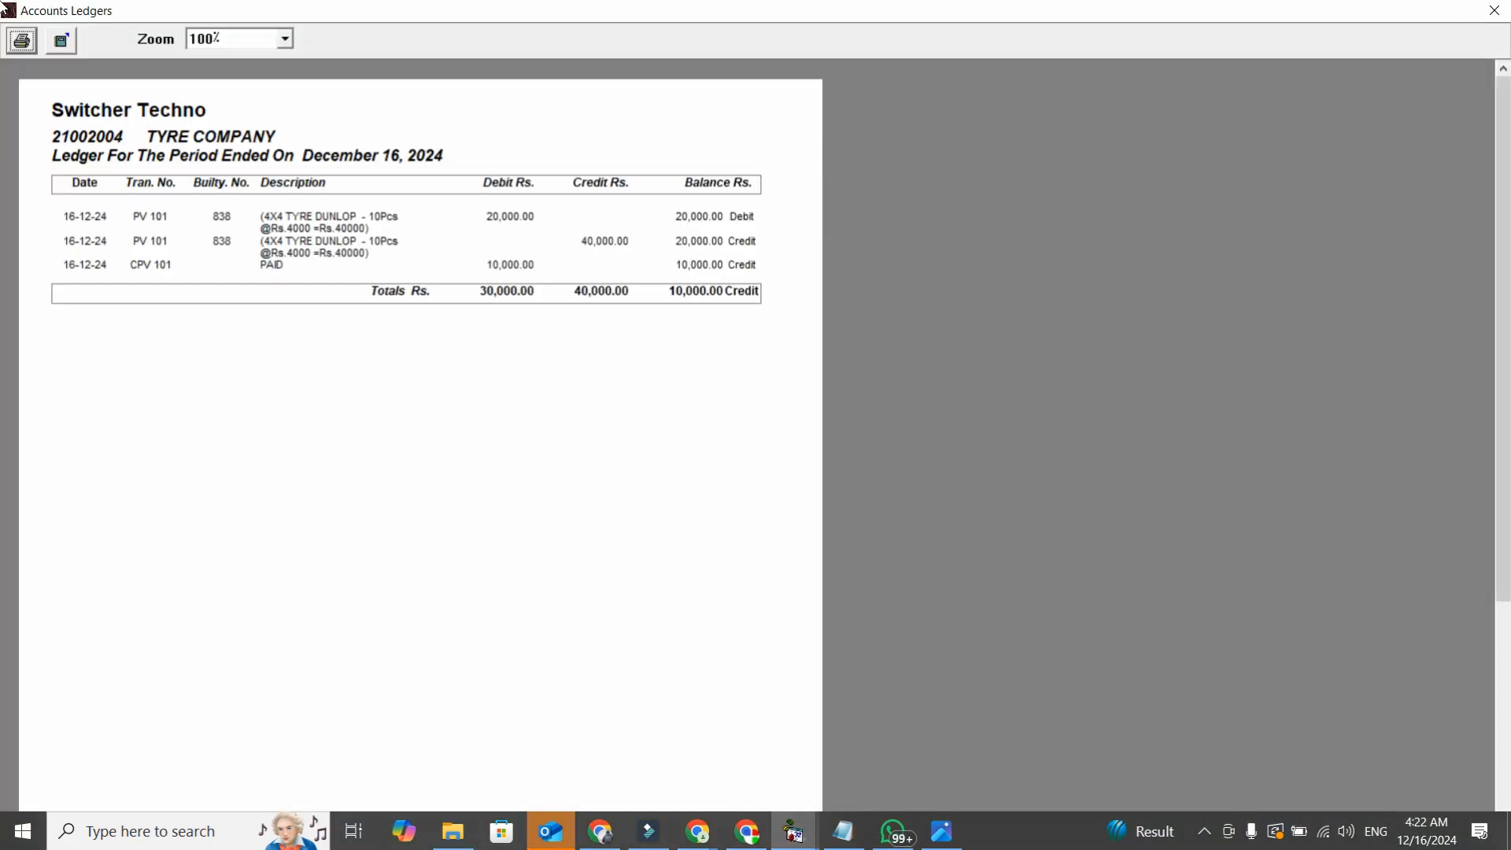
left_click(1500, 12)
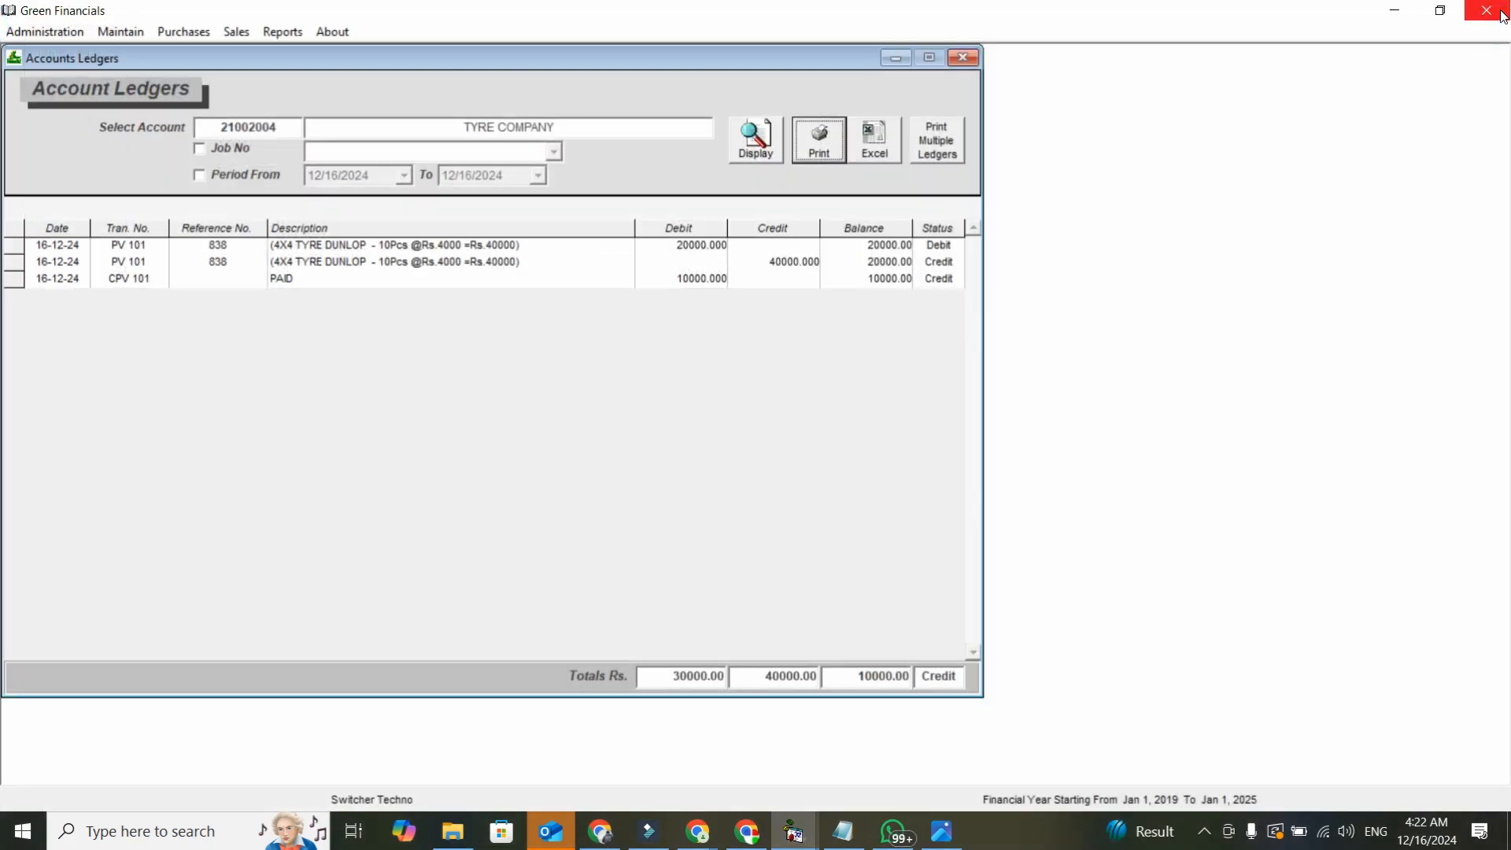
Step: Close the account ledger, display the Purchase Register for all purchases, and check the 4X4 TYRE DUNLOP purchase entry
left_click(963, 57)
left_click(283, 32)
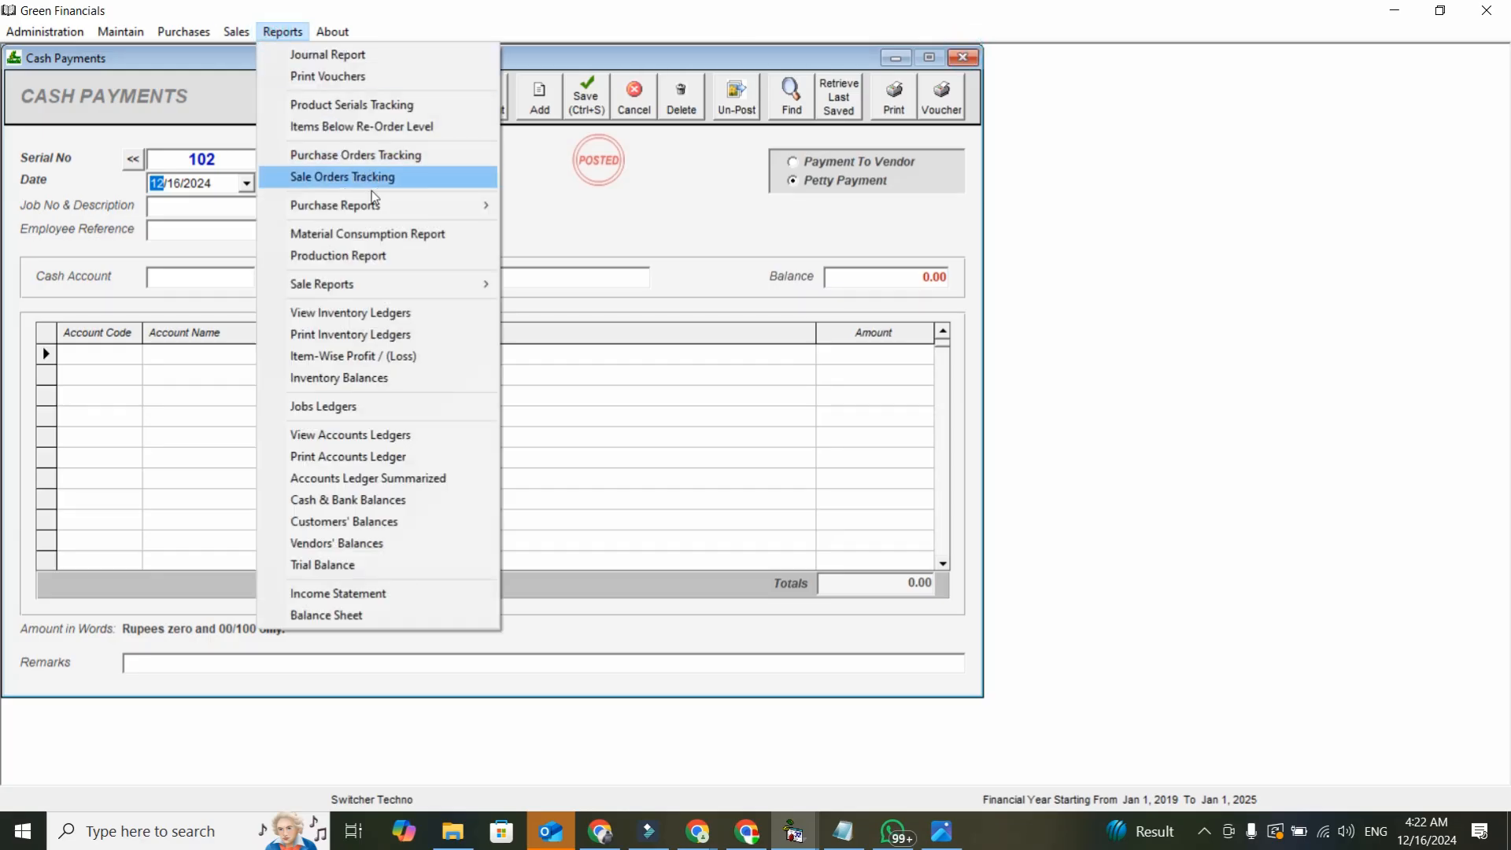
mouse_move(441, 204)
left_click(575, 227)
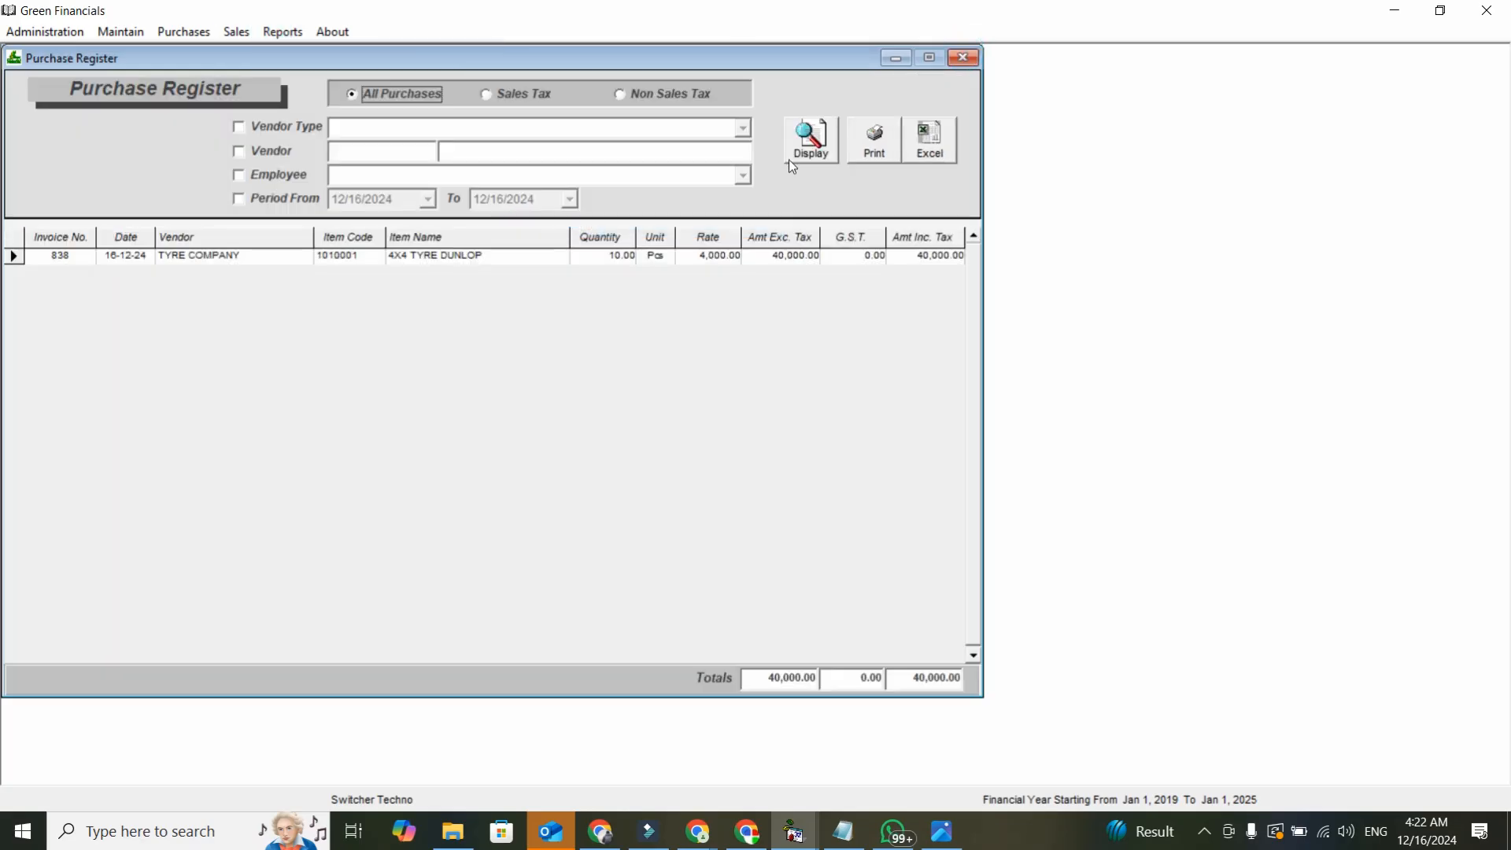
left_click(796, 157)
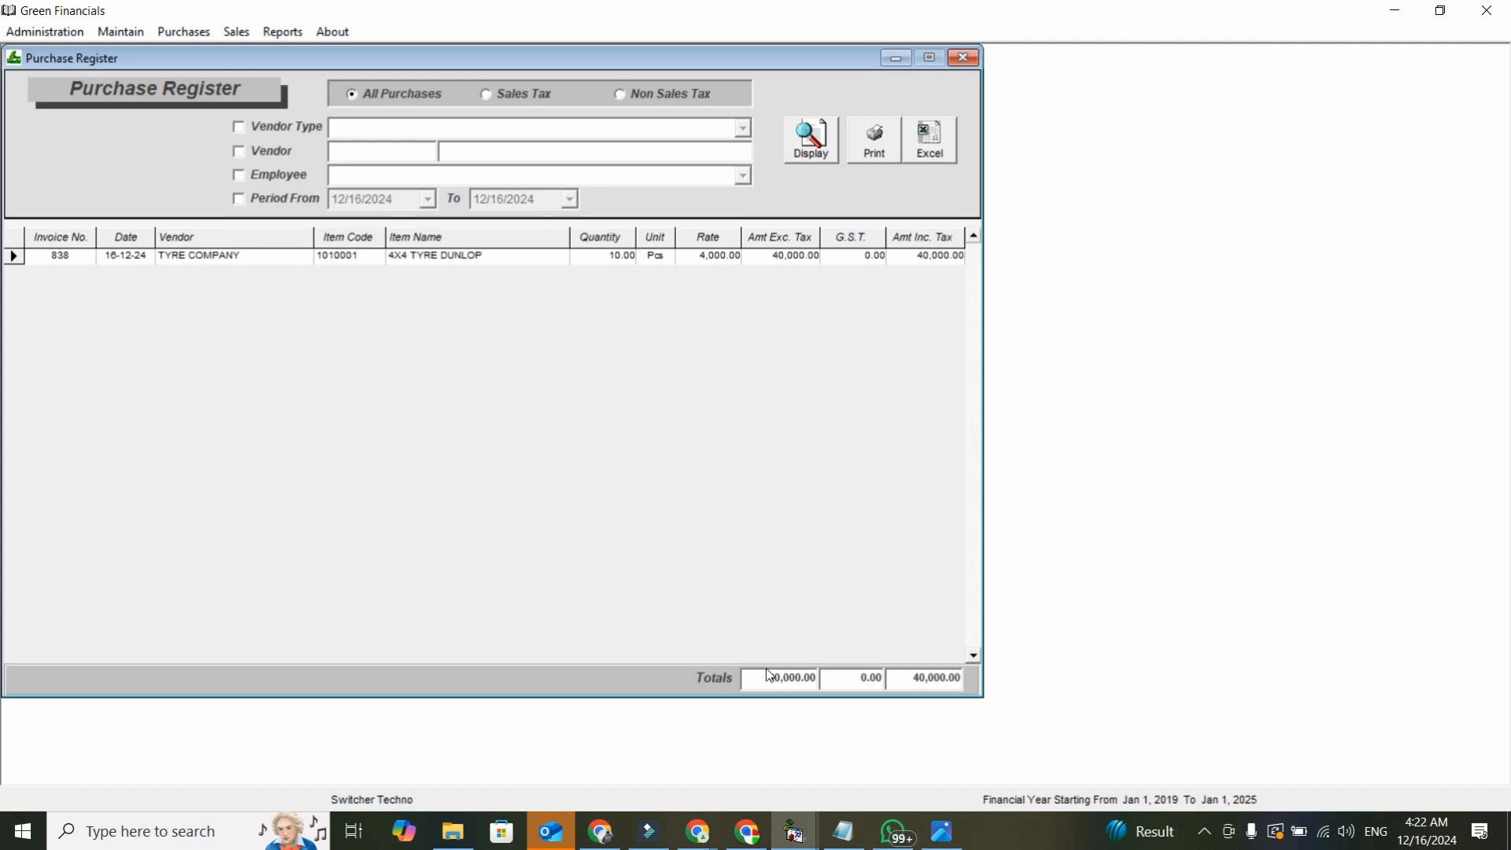
left_click(383, 257)
Step: Try the Vendor and Period filters in the Purchase Register, clear both filters, and close the report
left_click(238, 151)
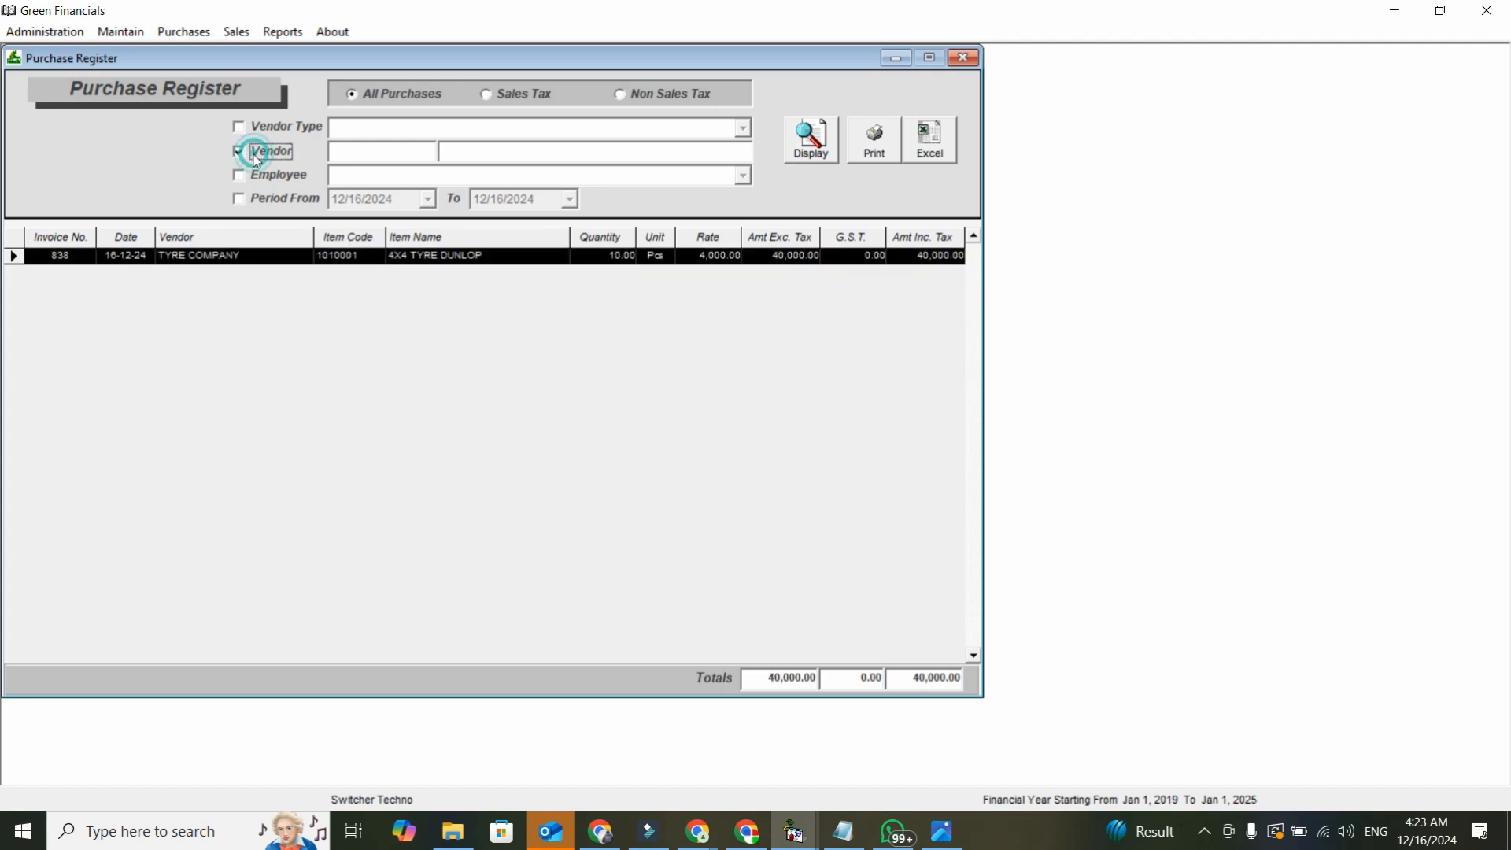
left_click(348, 157)
type("A")
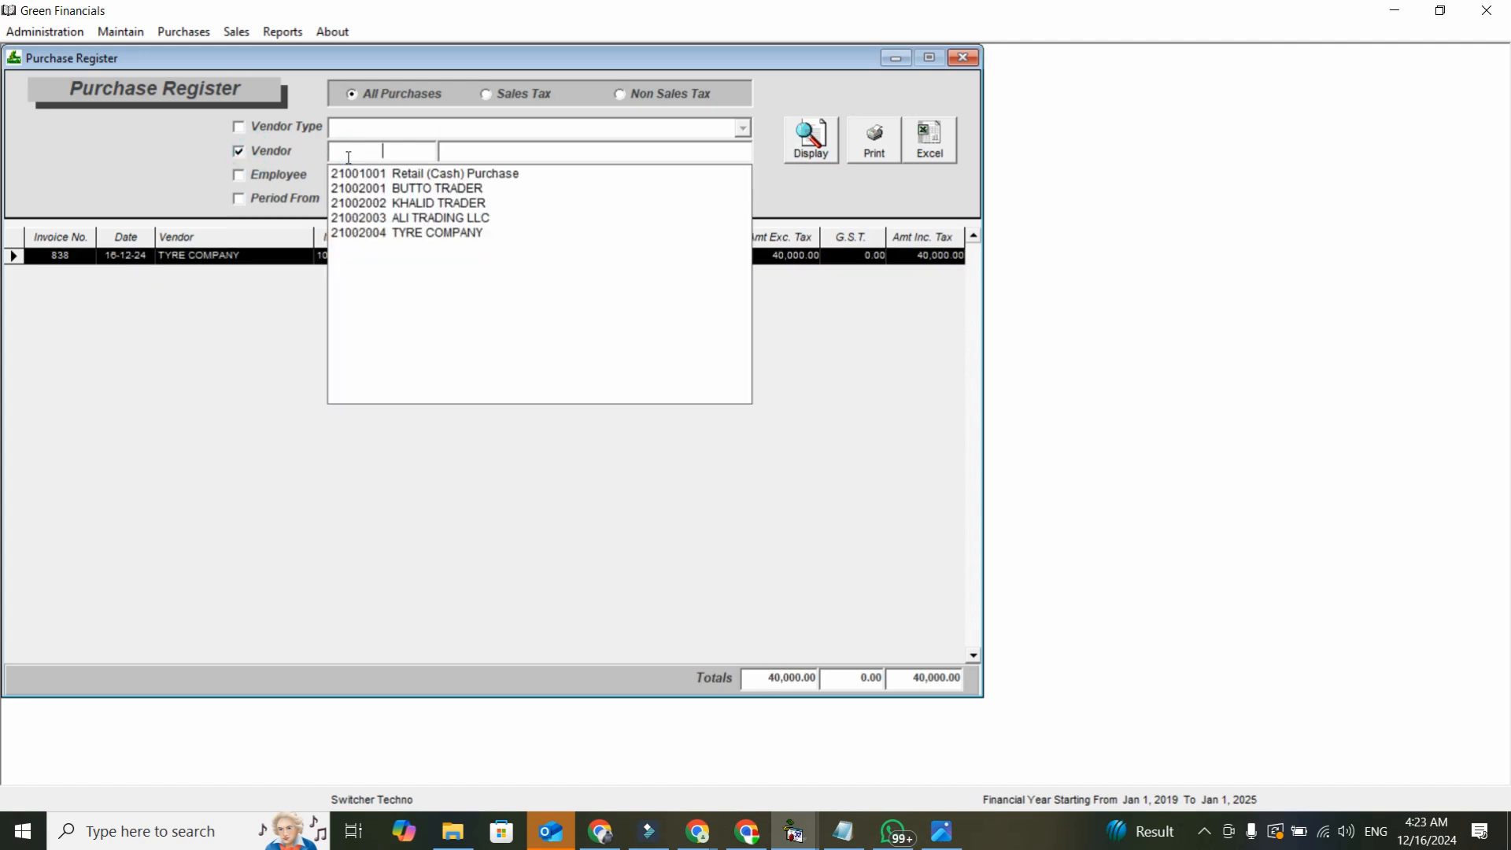
left_click(283, 199)
left_click(428, 200)
left_click(427, 200)
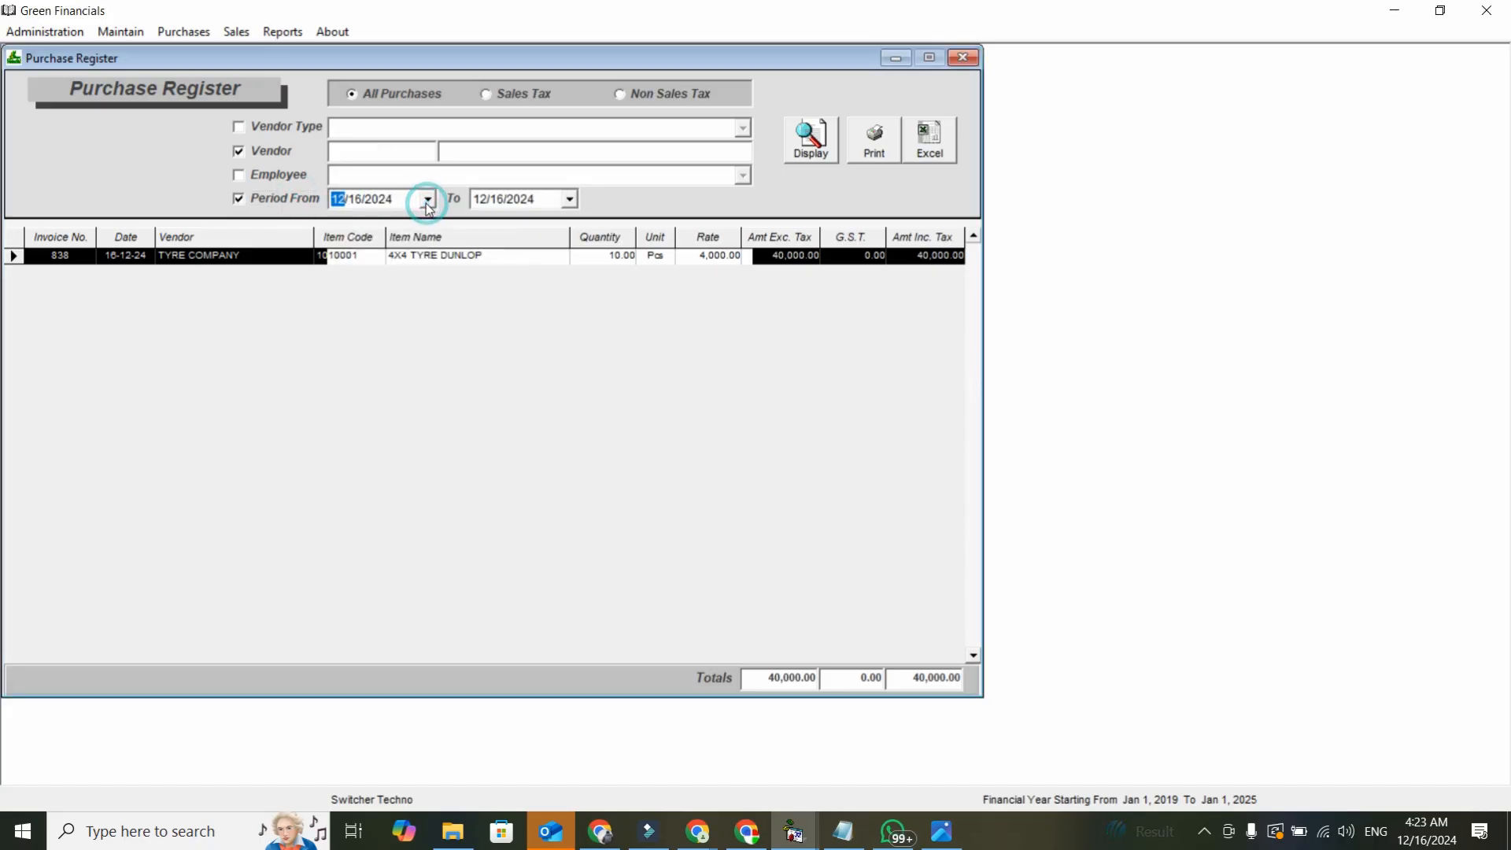
left_click(303, 199)
left_click(272, 153)
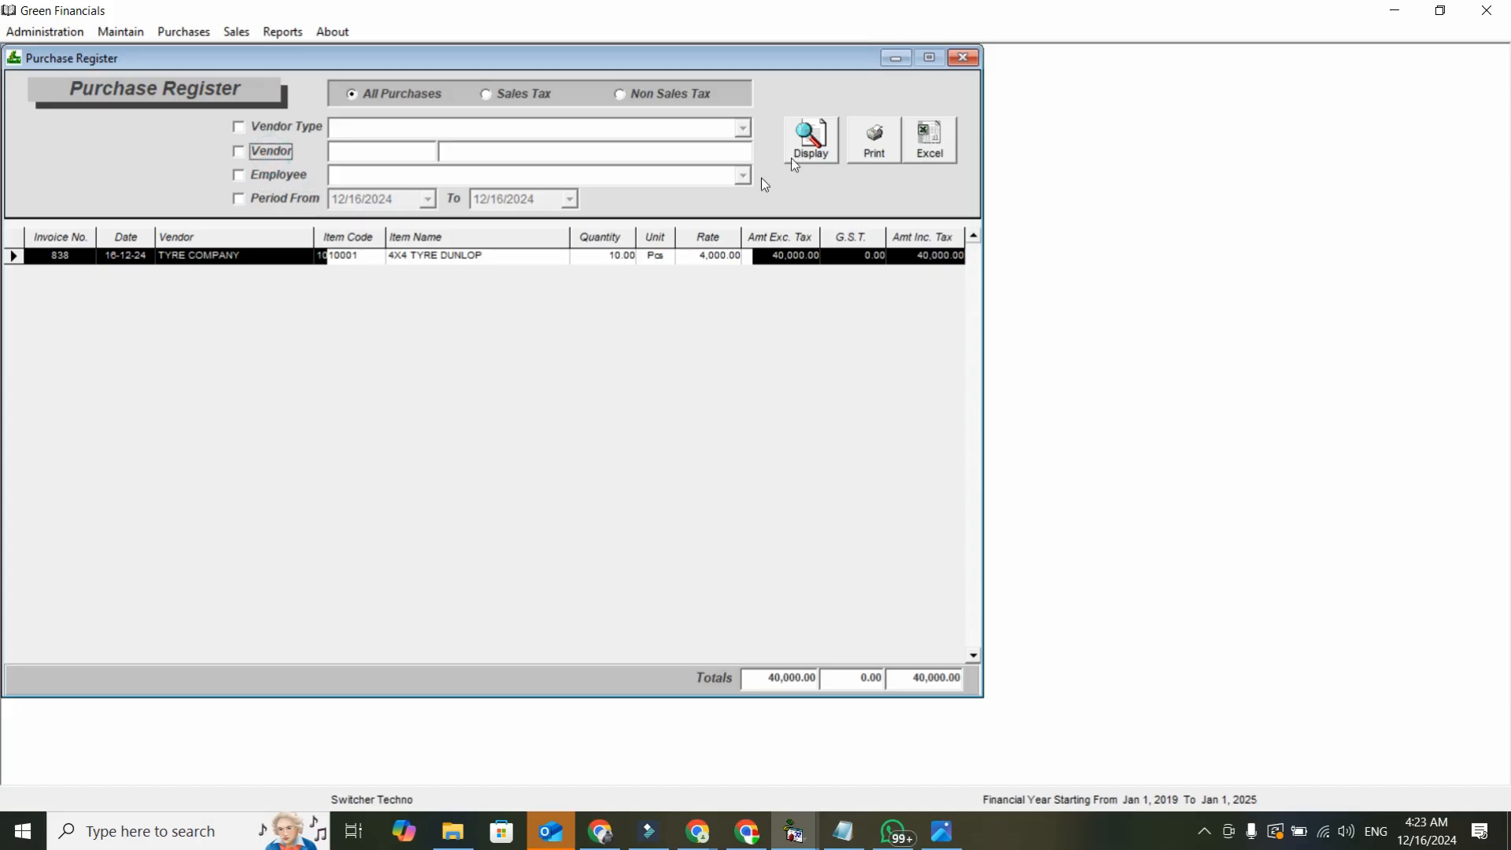
left_click(963, 57)
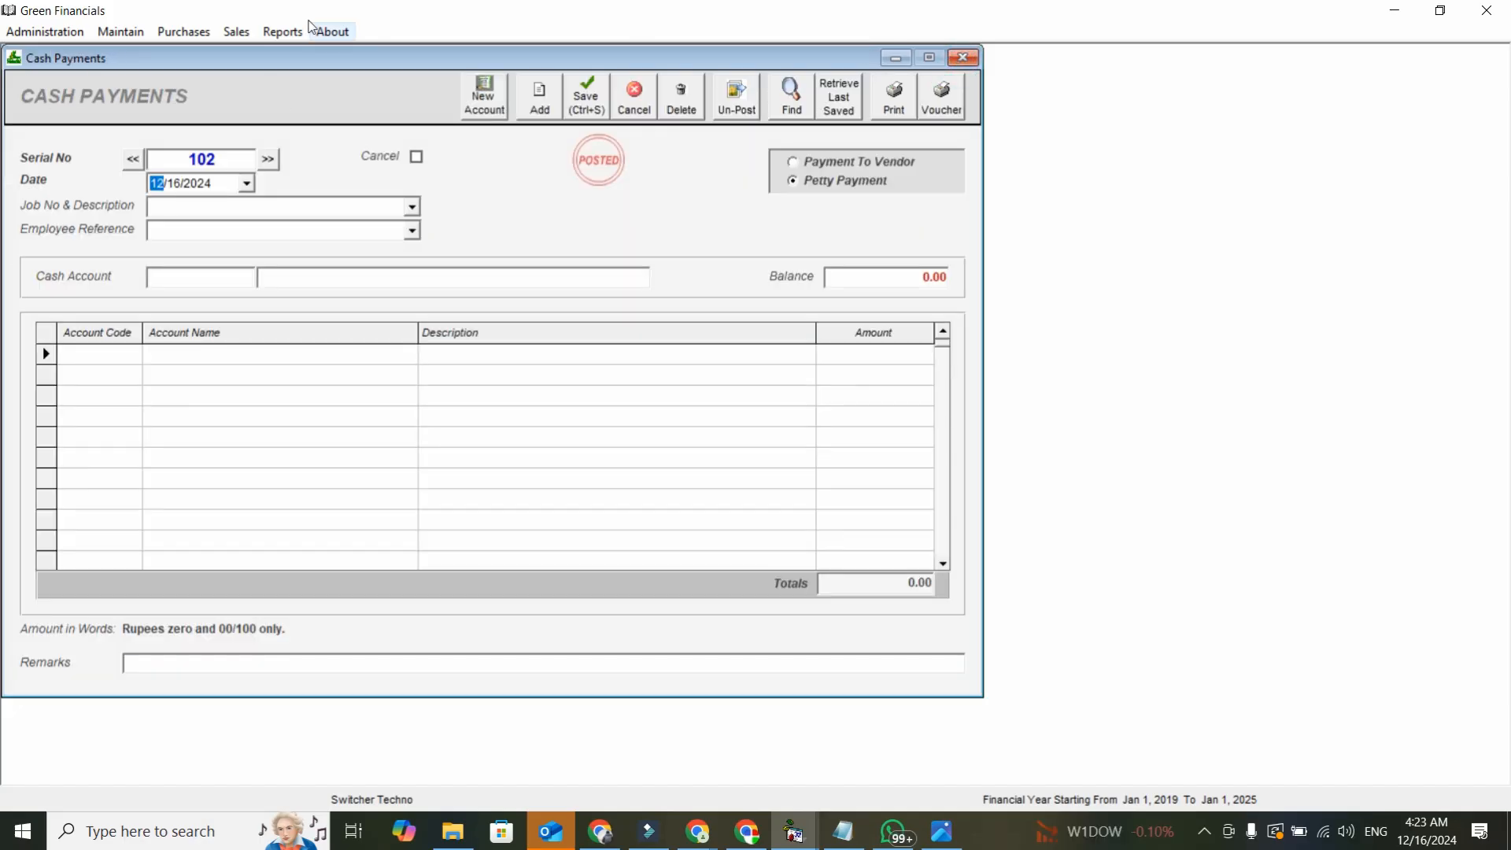
Step: Display the Sale Summary for all sales, check its total amount, and enable the Period and Customer filters
left_click(287, 31)
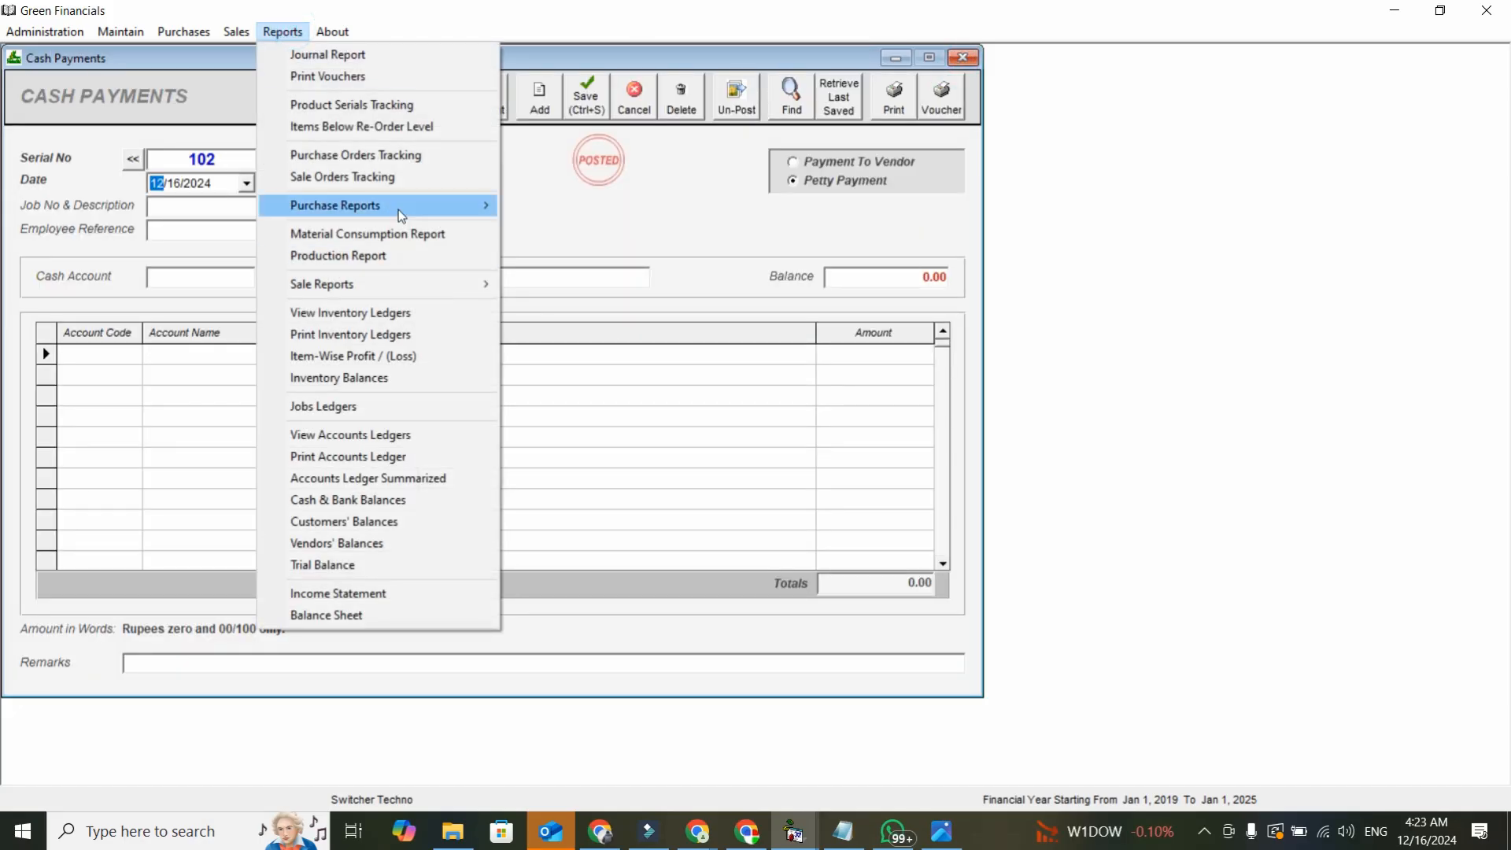
mouse_move(402, 216)
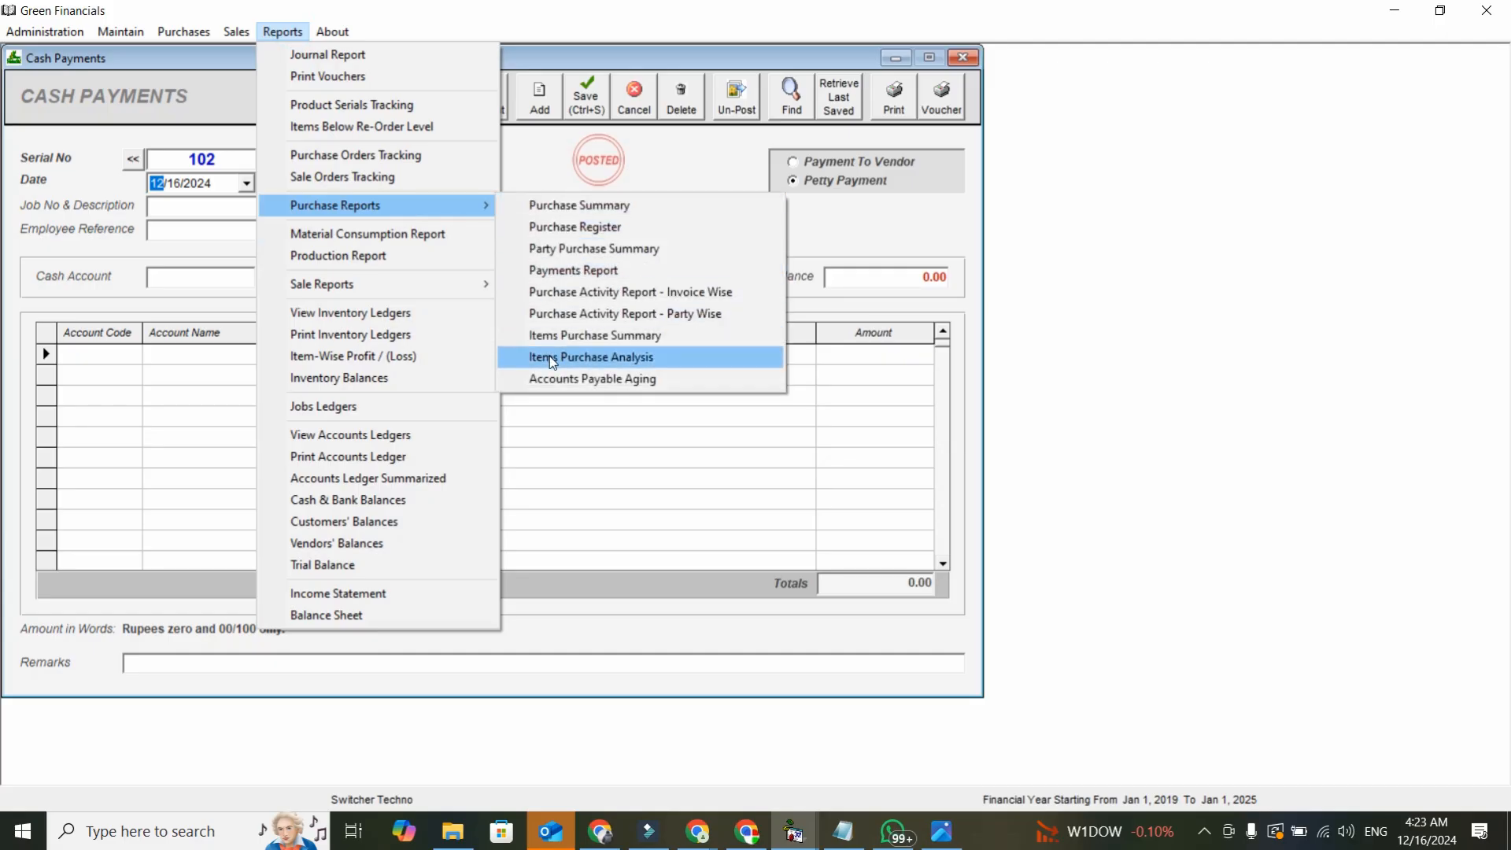
mouse_move(449, 285)
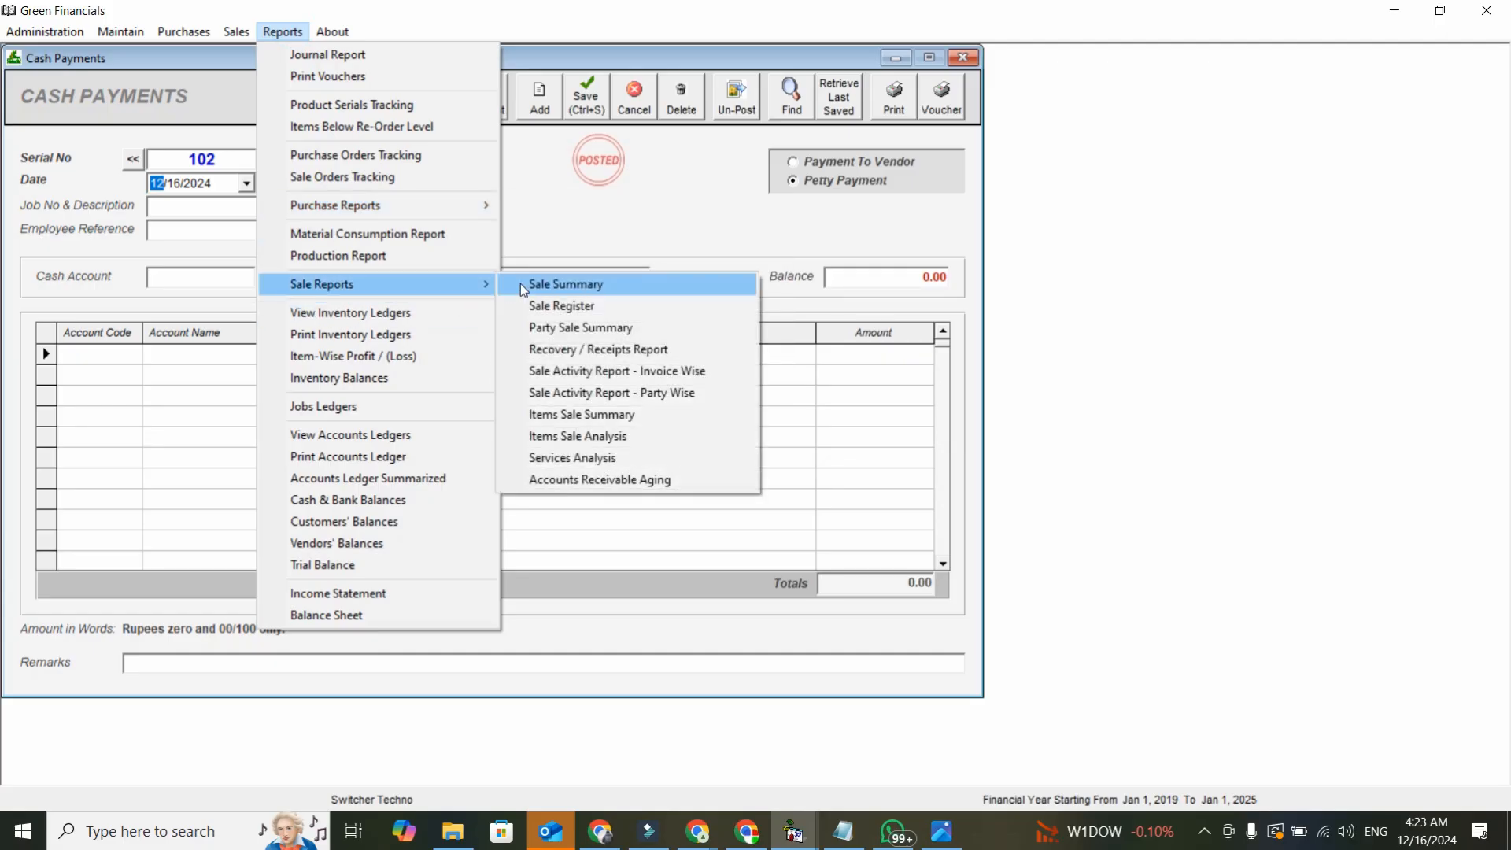
left_click(524, 286)
left_click(819, 144)
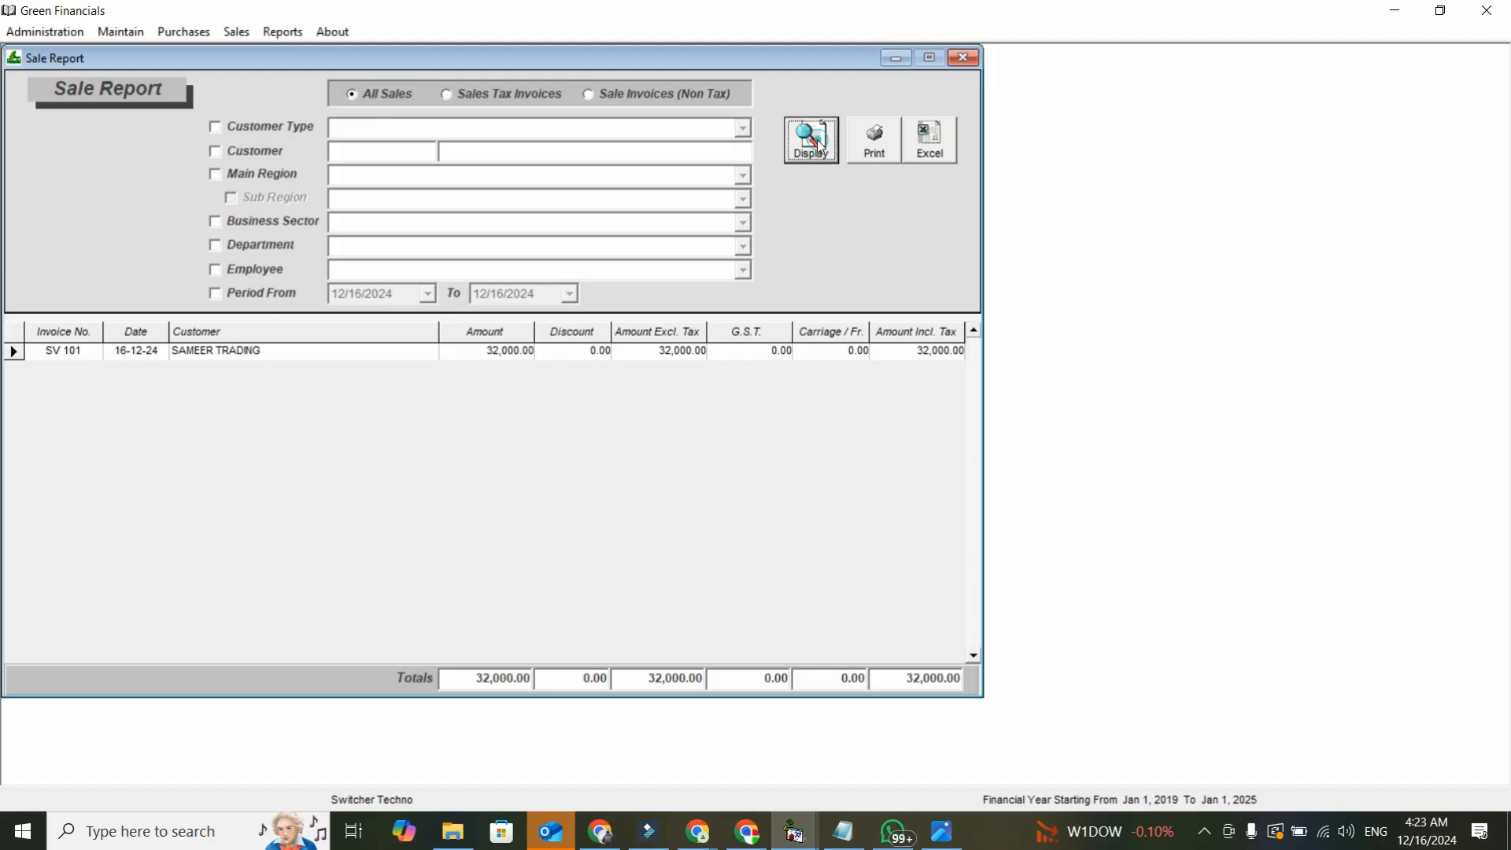
left_click(465, 682)
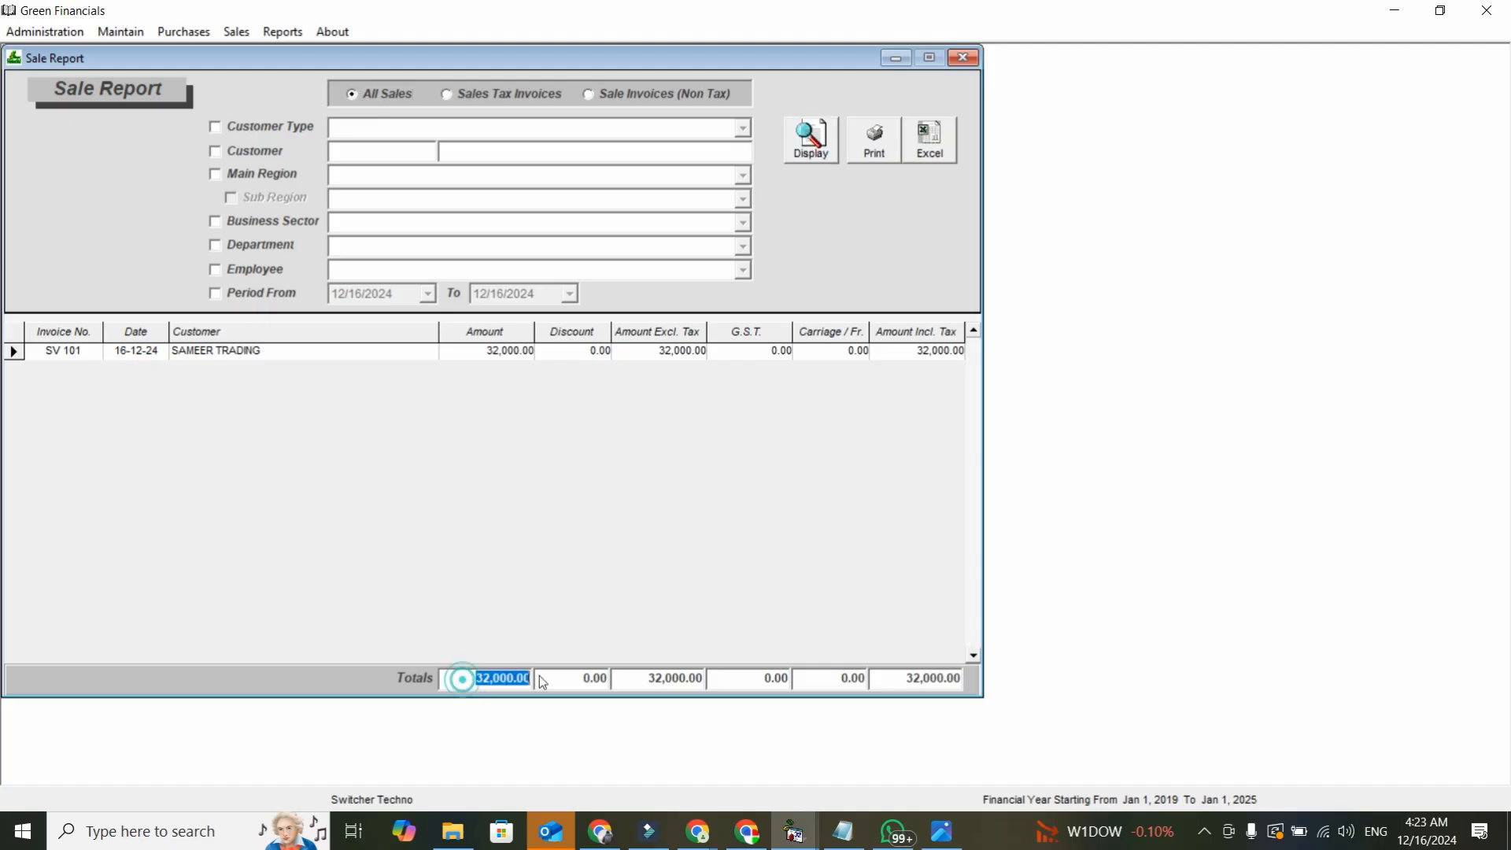
left_click(543, 478)
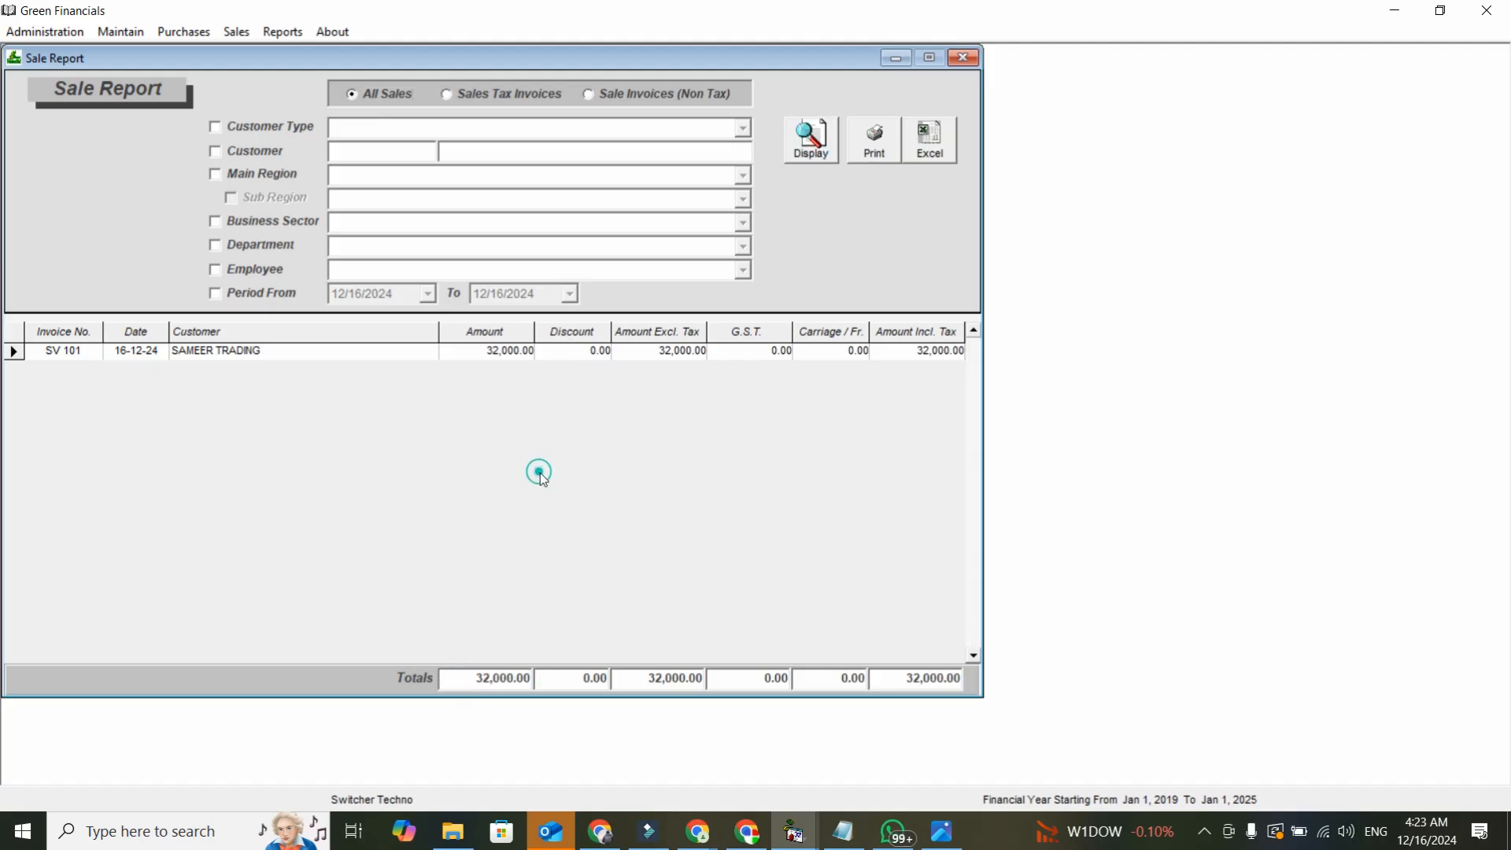
left_click(271, 297)
left_click(266, 154)
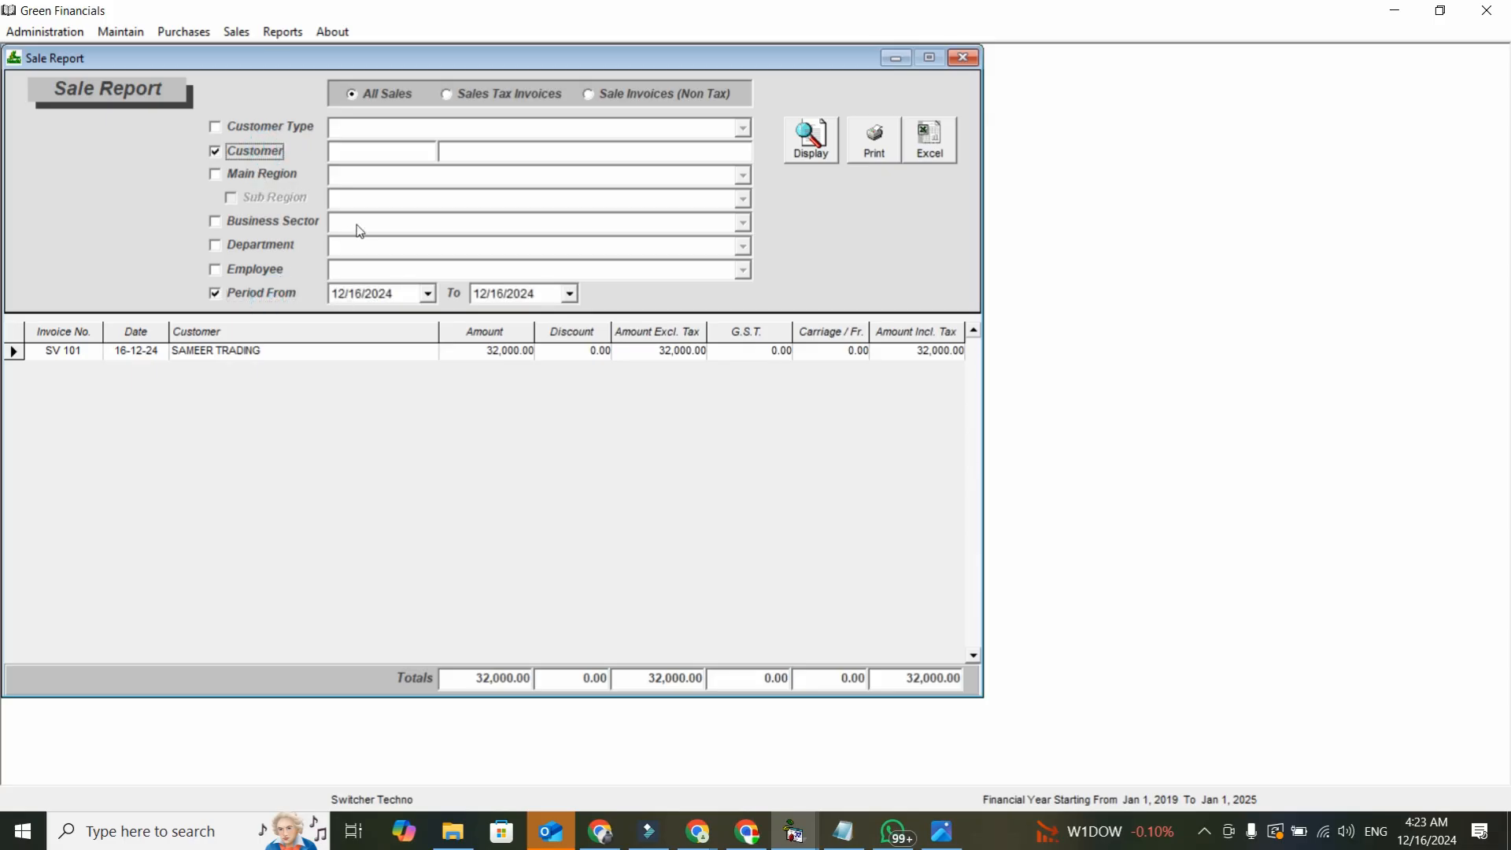
Step: Display the Item-Wise Profit / (Loss) report for all inventory items and check the profit on 4X4 TYRE DUNLOP
left_click(282, 31)
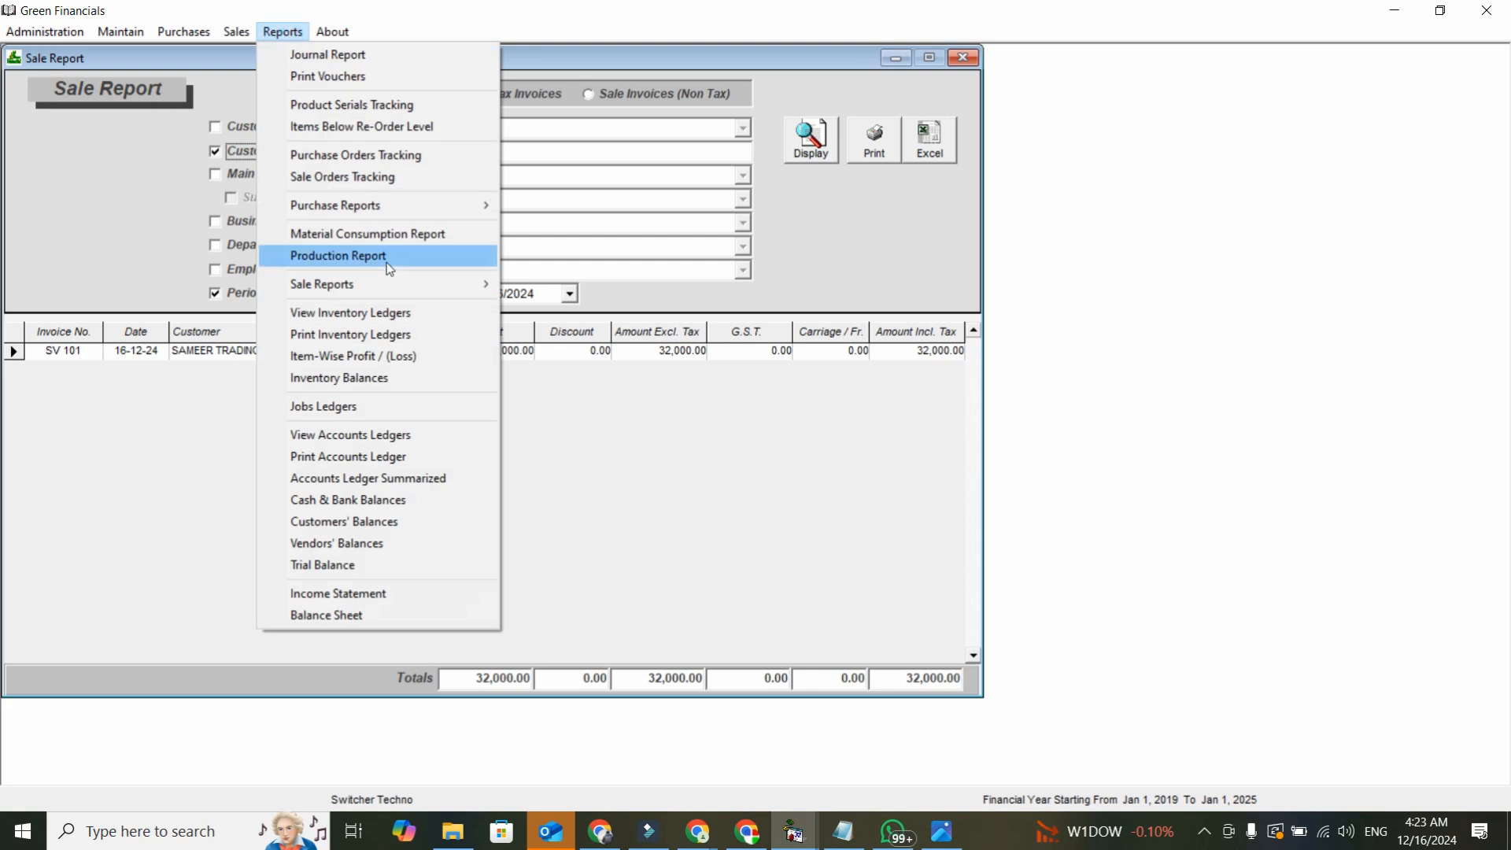
left_click(405, 360)
left_click(863, 122)
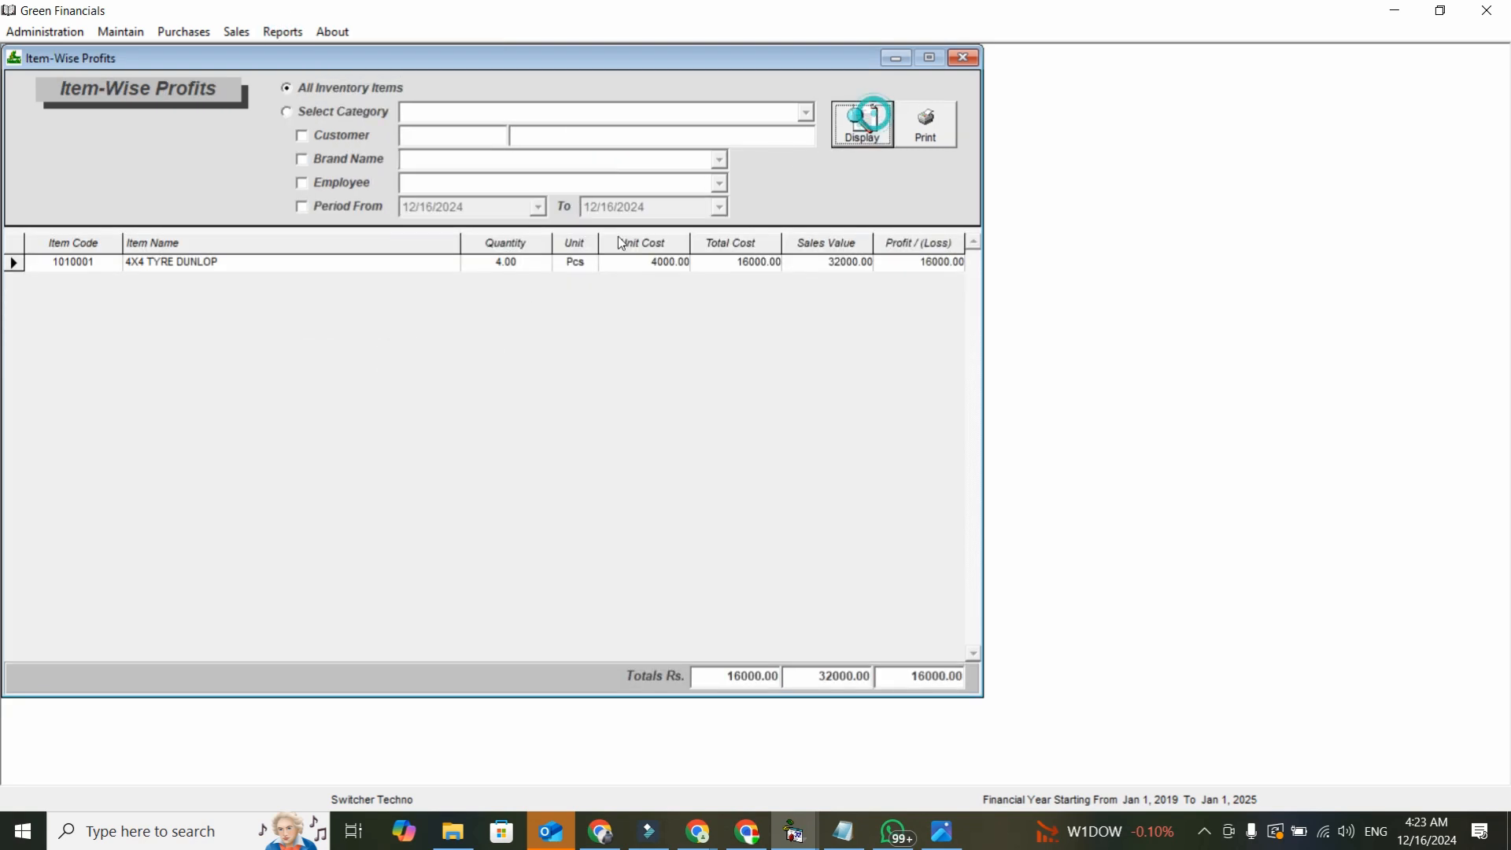
left_click(949, 263)
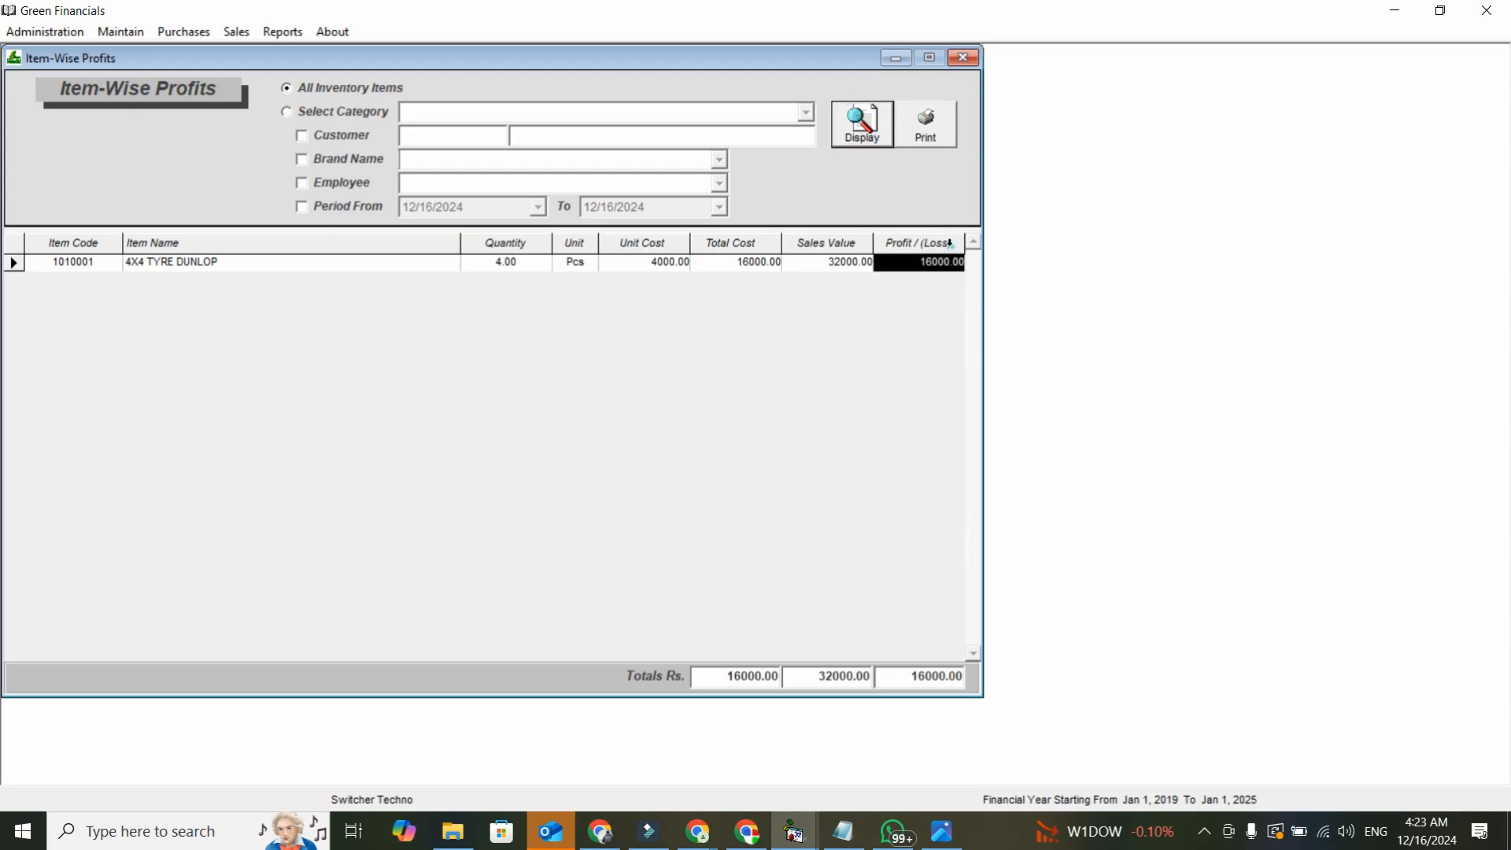
left_click(941, 263)
left_click(935, 284)
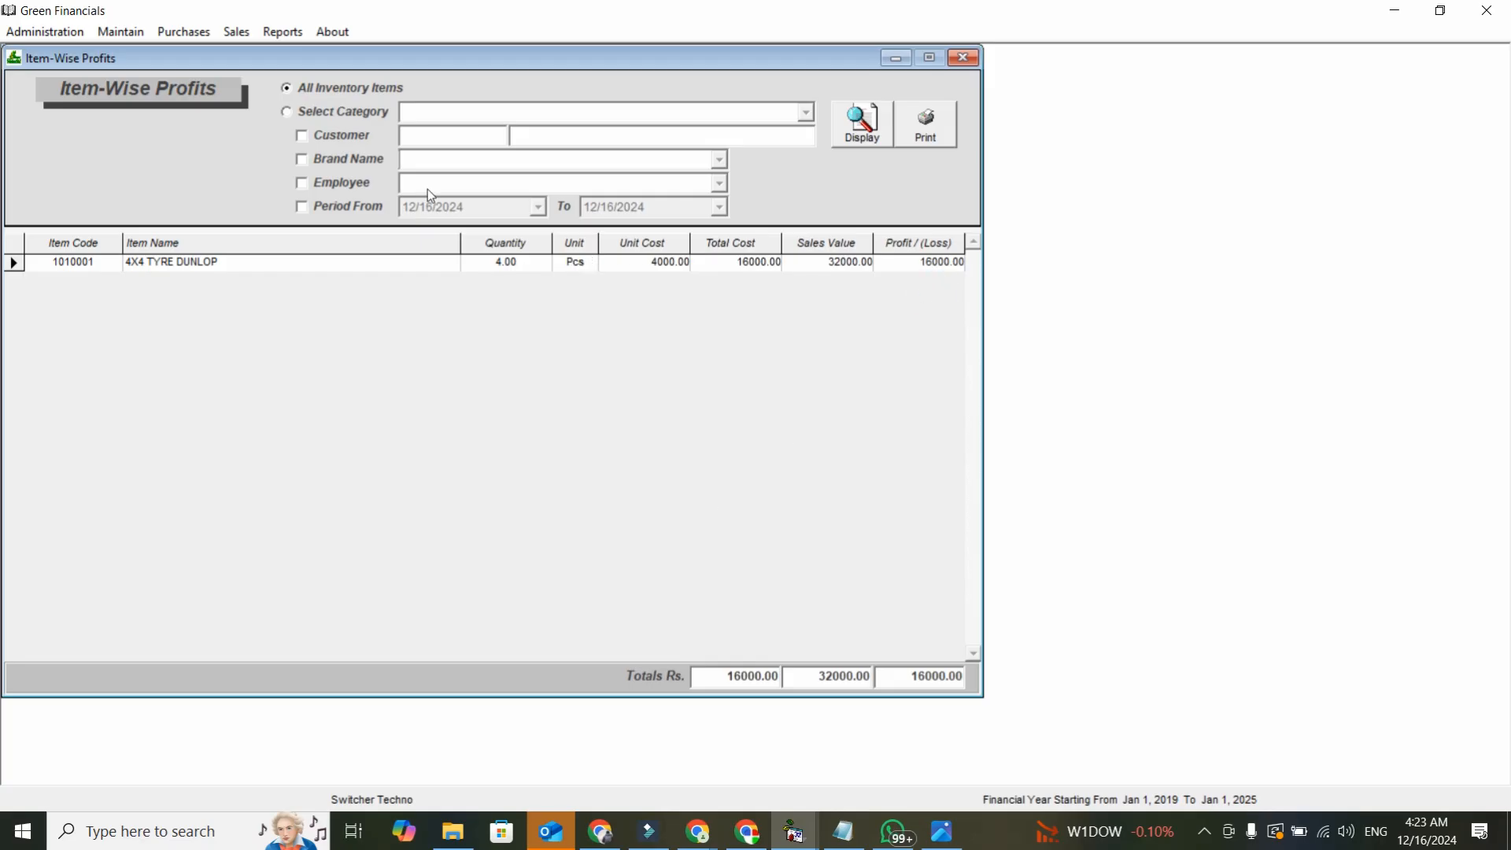
Step: Enable the Period filter in the item-wise profit report, view its start date choices, and close the report
left_click(382, 206)
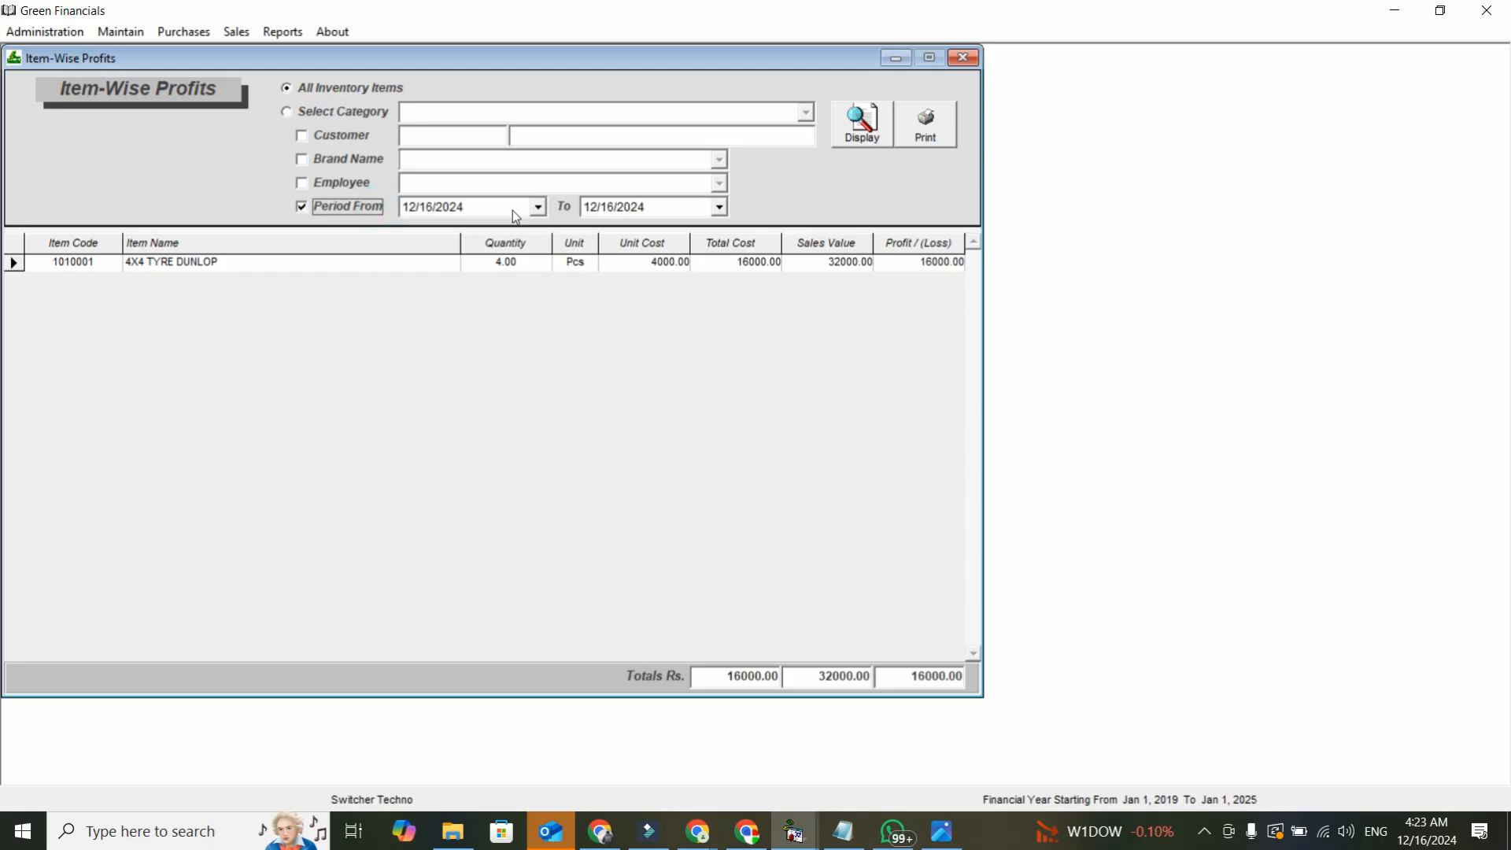
left_click(535, 207)
left_click(534, 209)
left_click(964, 58)
Step: Display the Customers' Balances report and check the closing balance for SAMEER TRADING
left_click(275, 31)
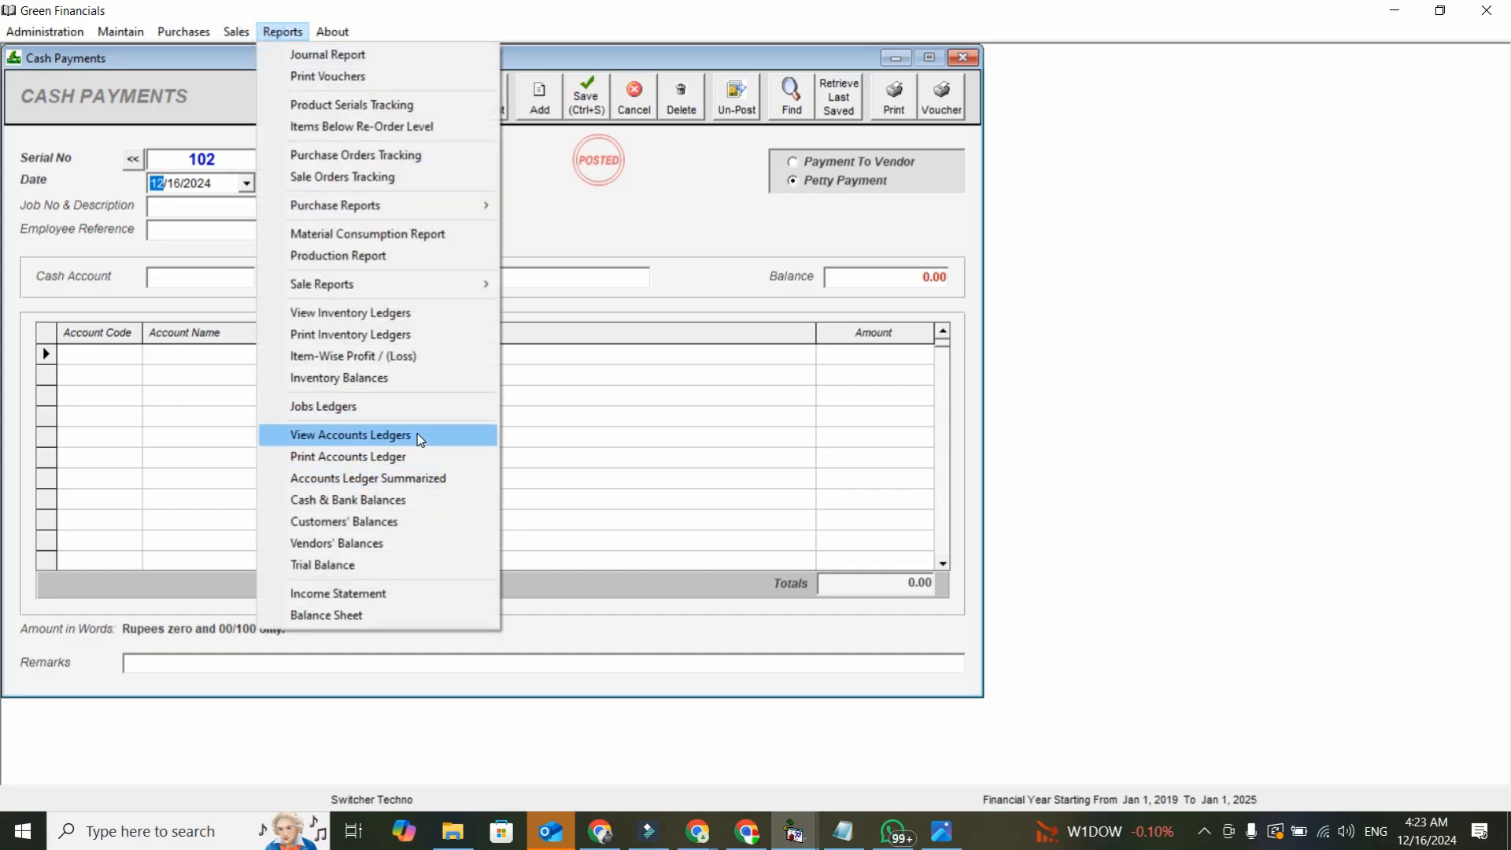
left_click(413, 522)
left_click(888, 115)
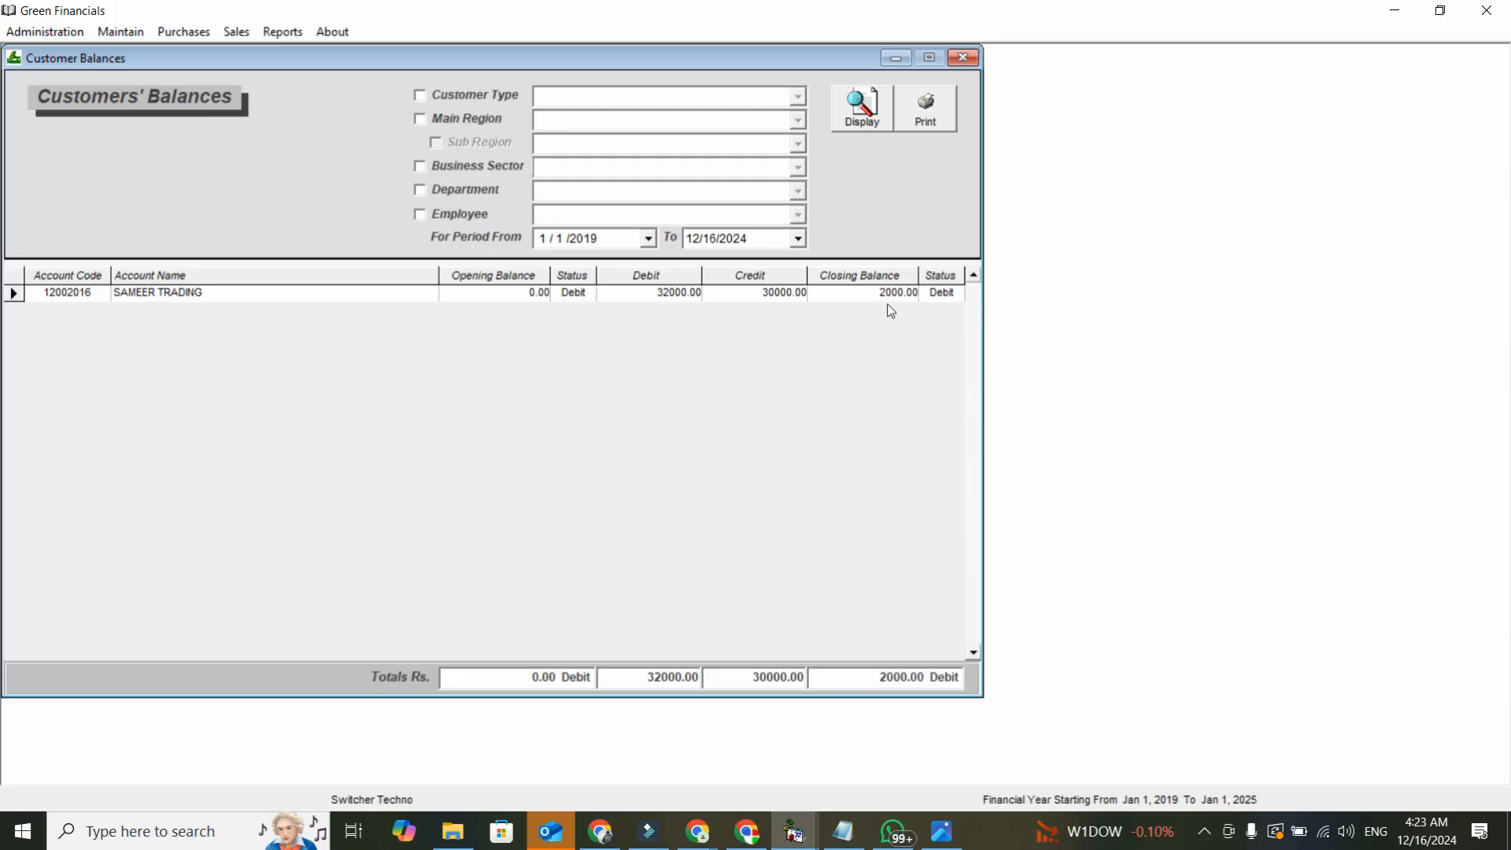
Step: Display the Vendors' Balances report and check the debit, credit and closing balance for TYRE COMPANY
left_click(283, 32)
left_click(354, 545)
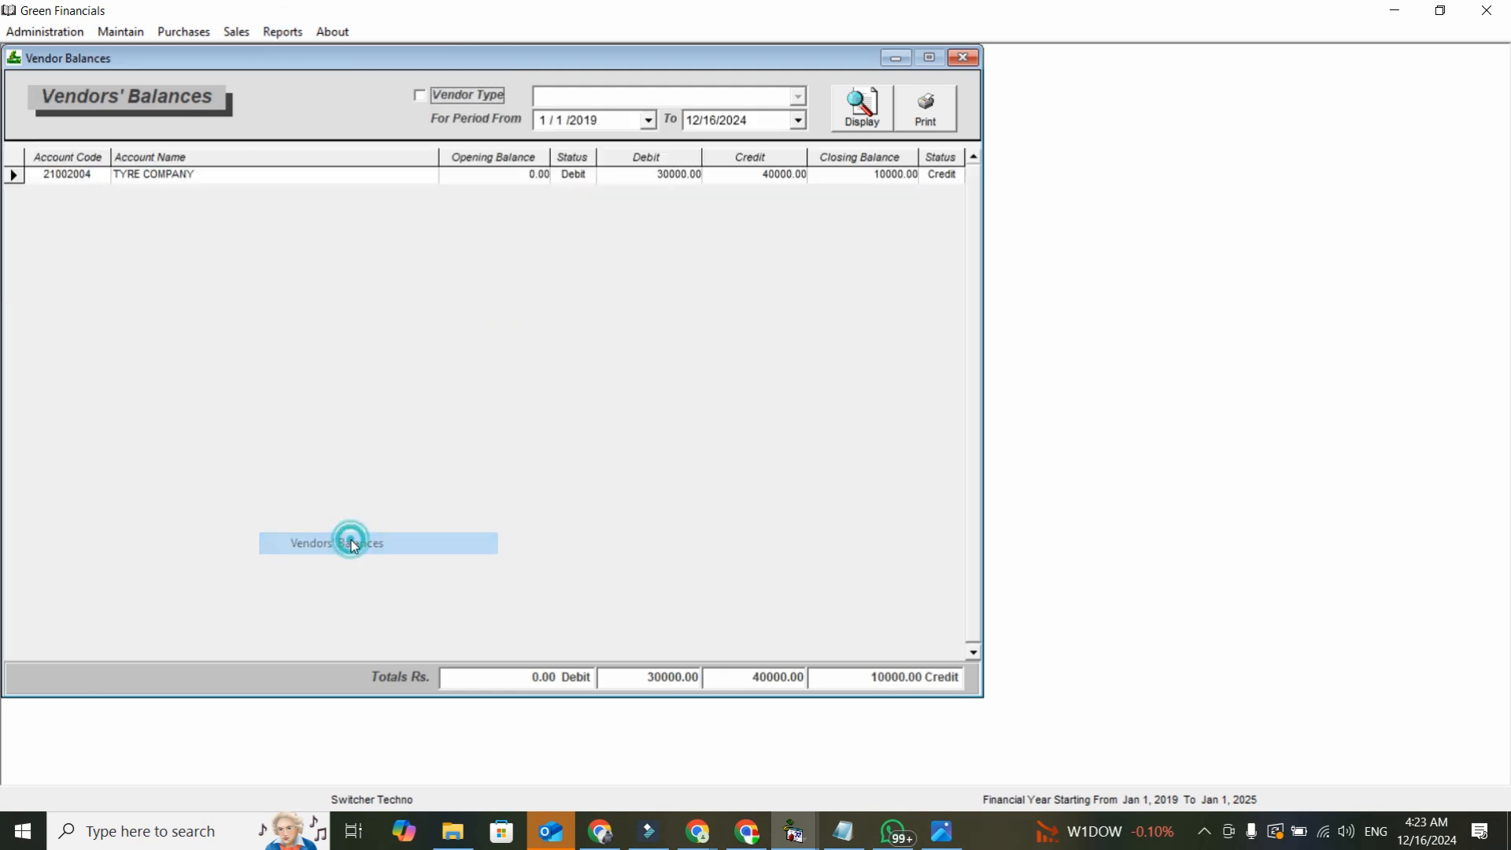
left_click(872, 126)
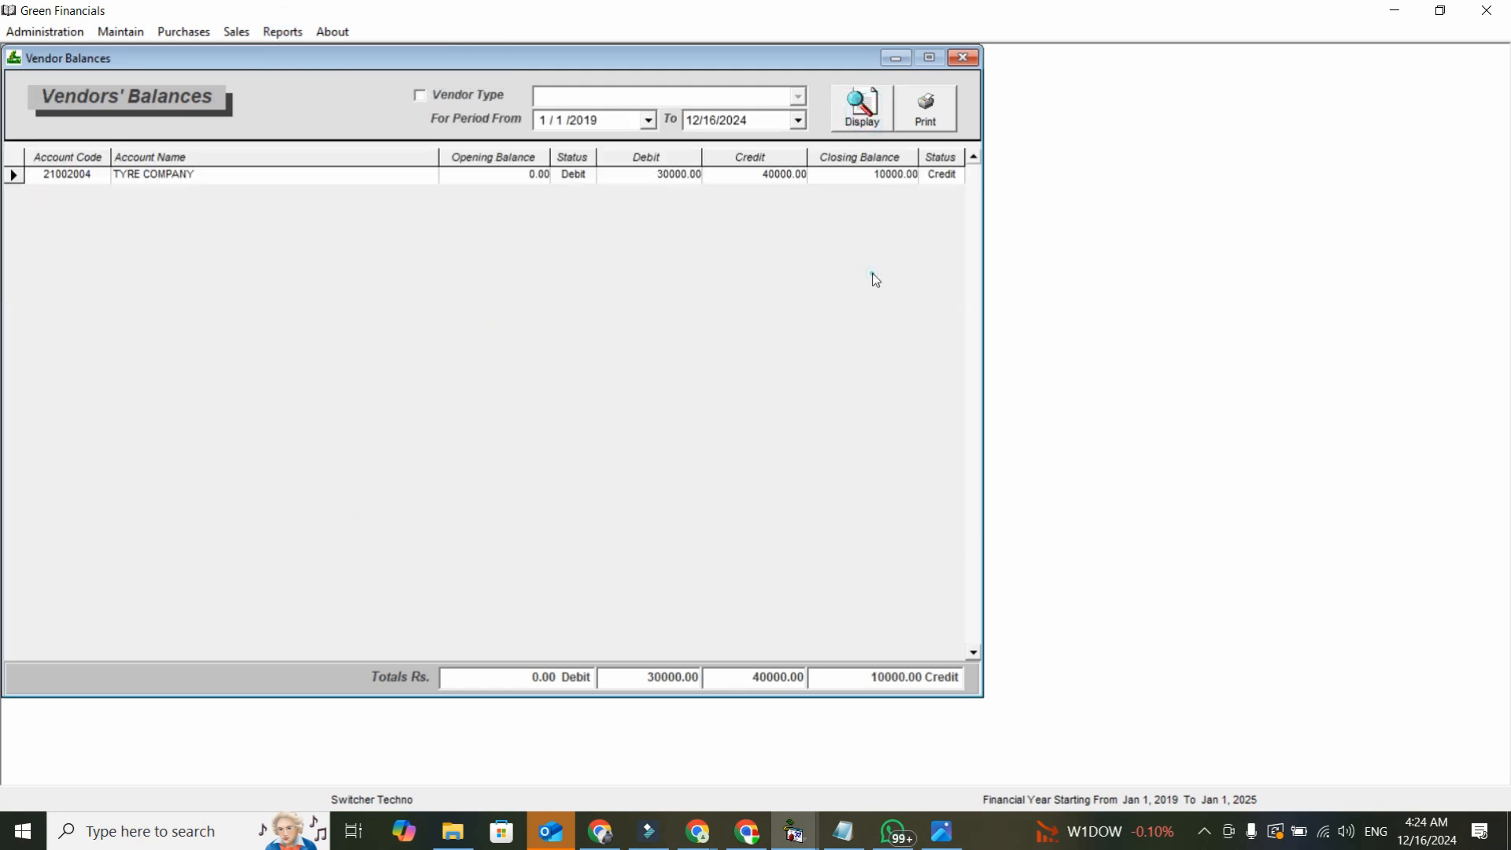
left_click(283, 31)
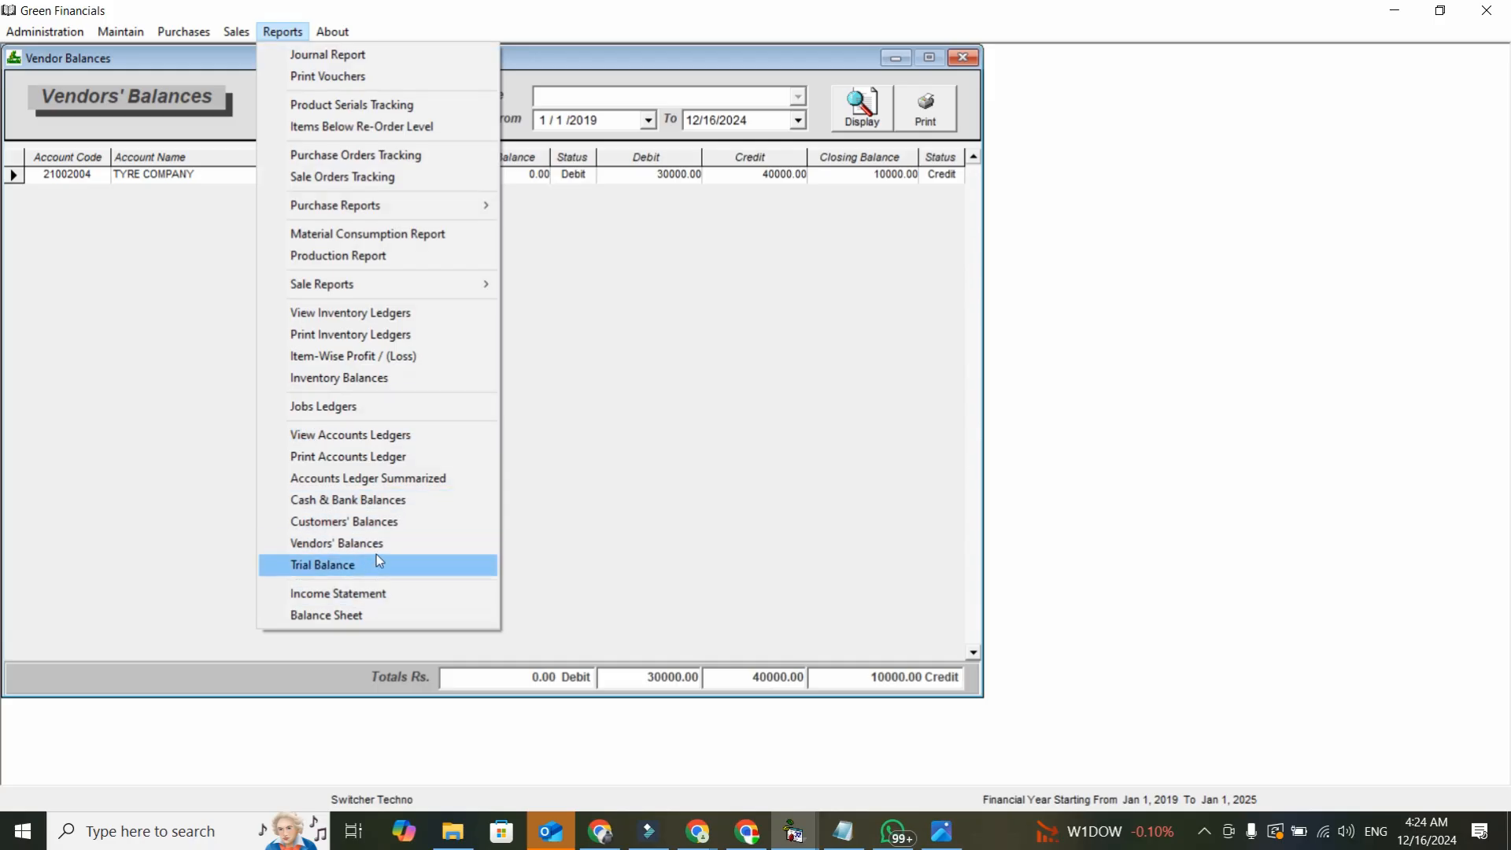
left_click(810, 328)
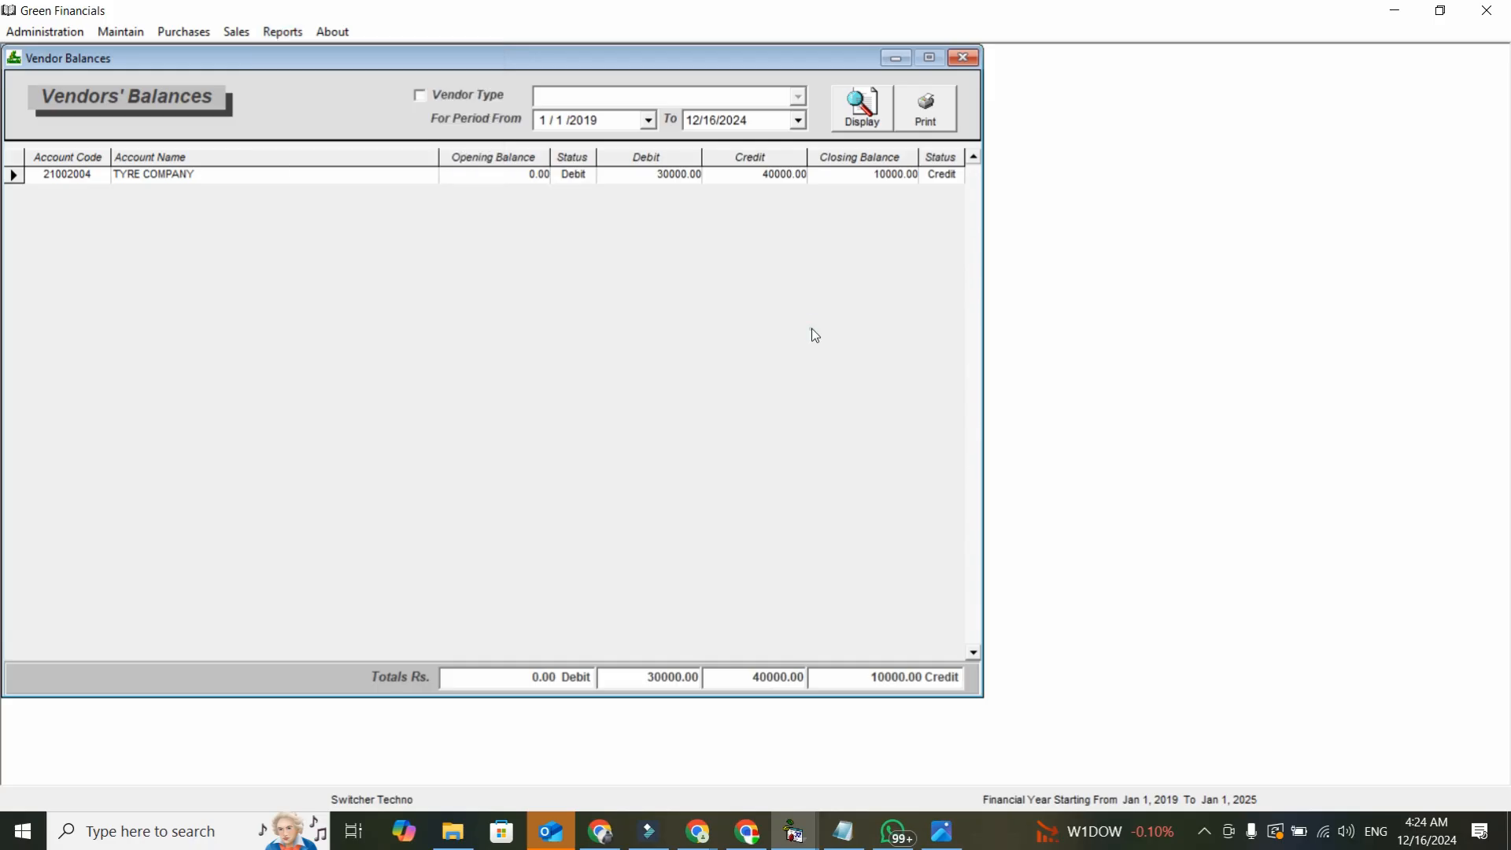
Step: Close the open report and voucher windows, then open the Daily Expense Book from the main menu and close it
left_click(962, 59)
left_click(964, 60)
left_click(963, 59)
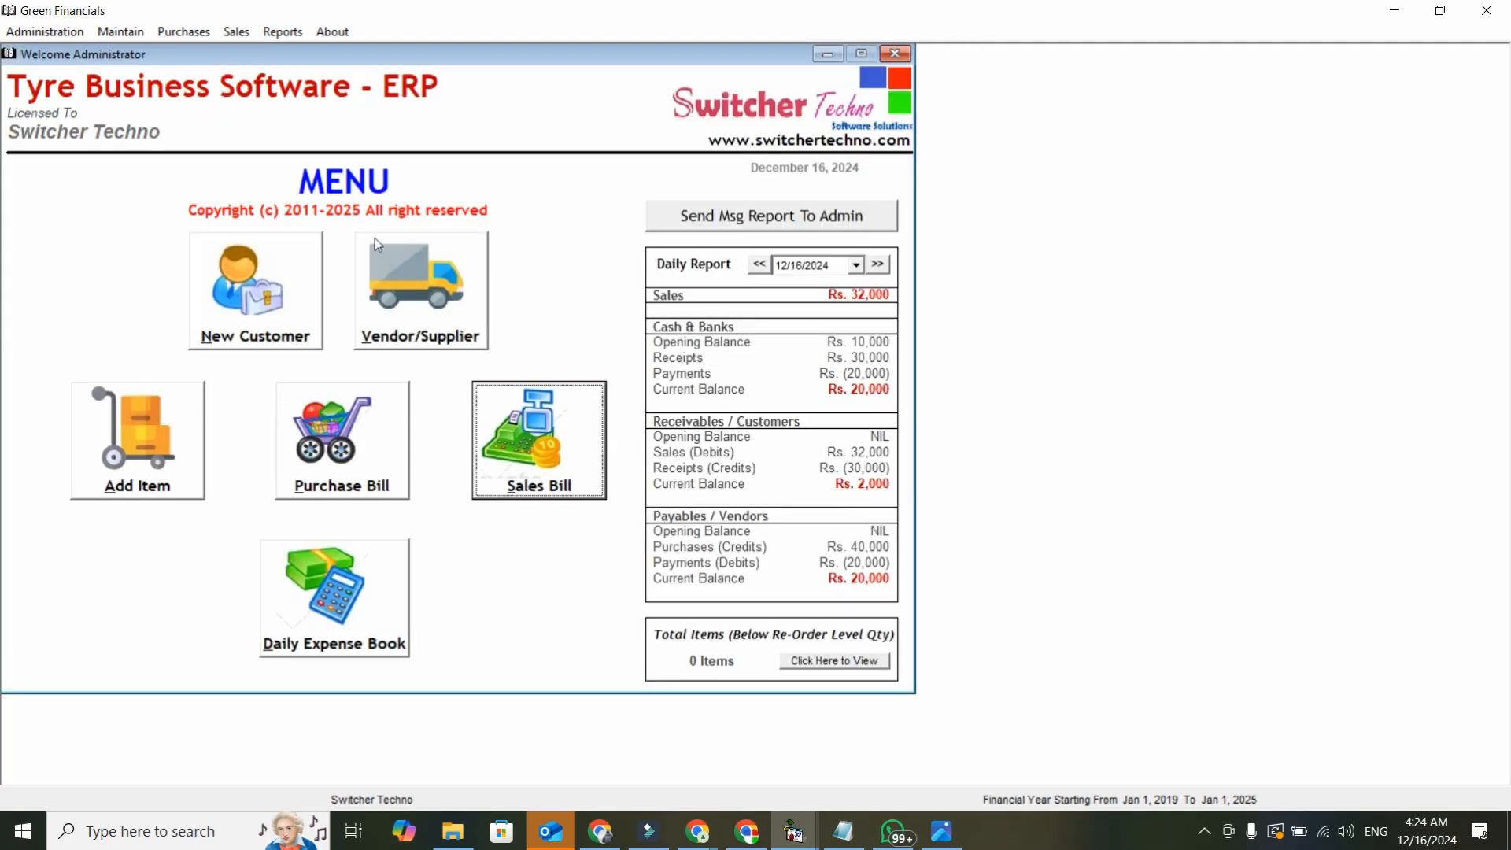
left_click(330, 622)
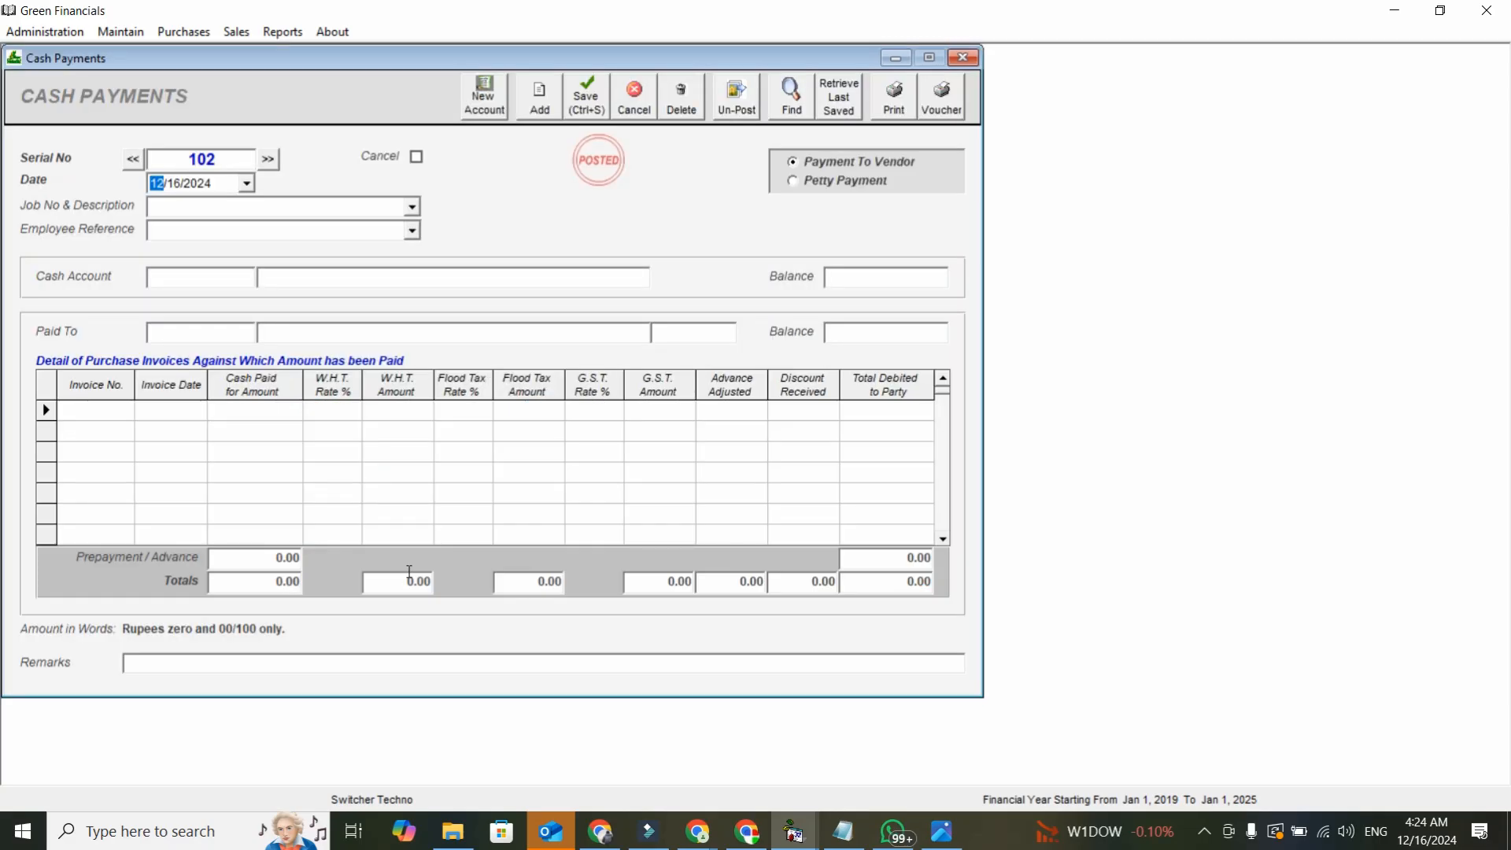
left_click(963, 58)
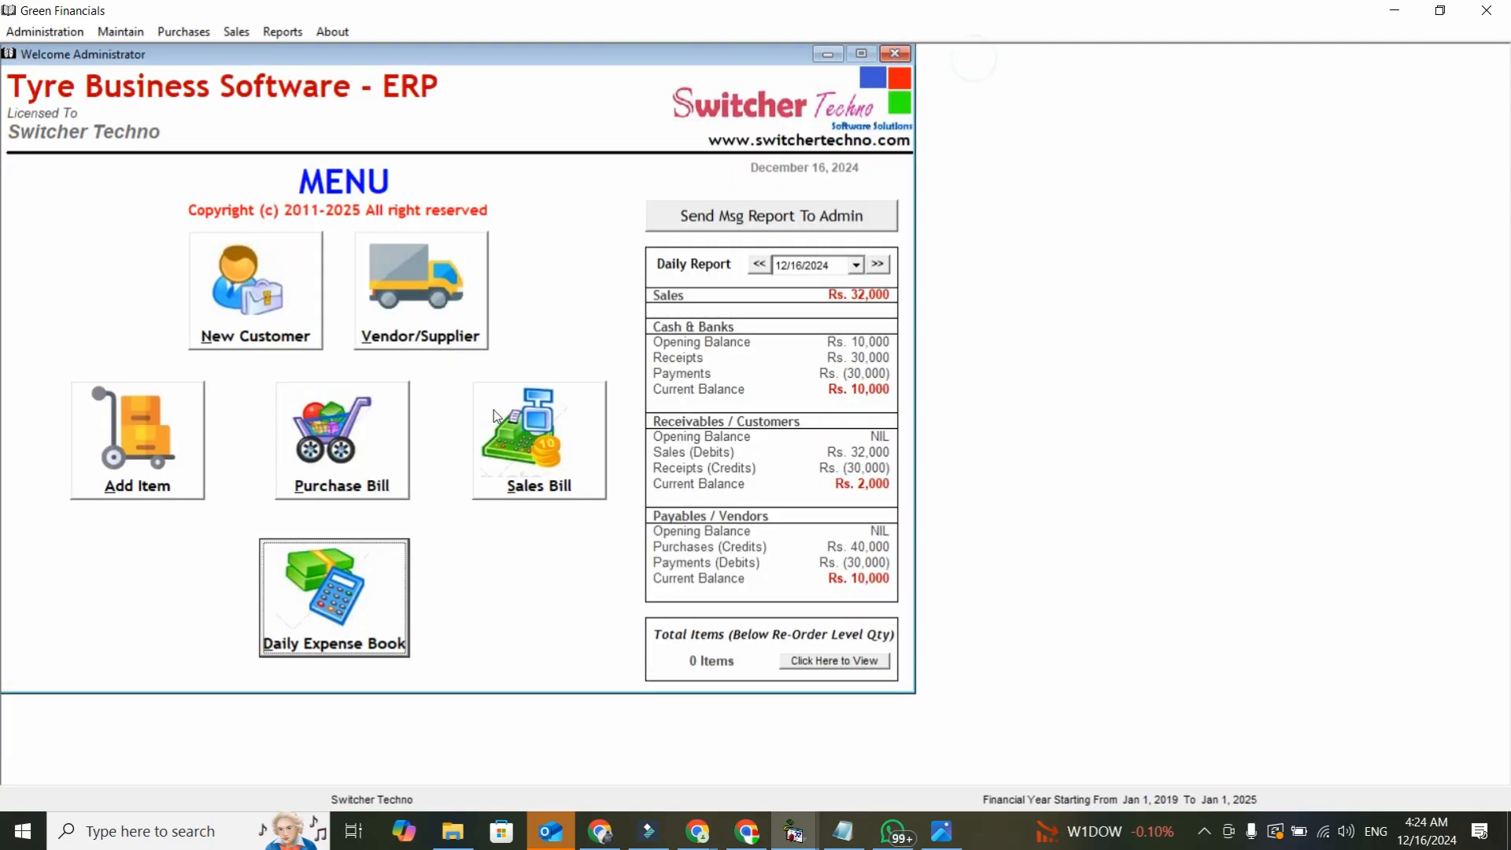